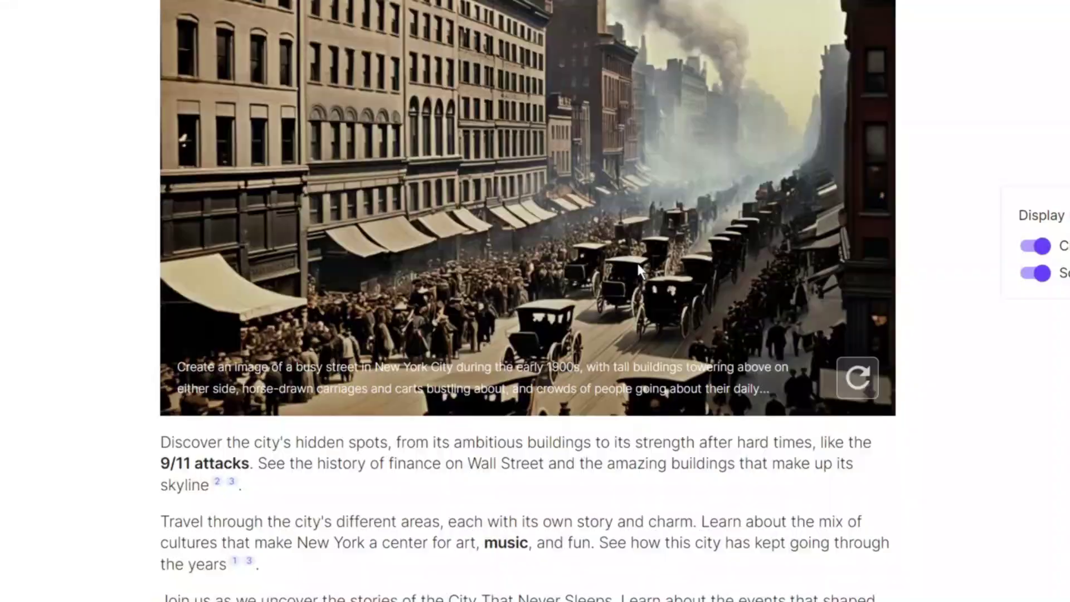
pyautogui.scroll(-5, 308, 166)
pyautogui.scroll(-10, 309, 166)
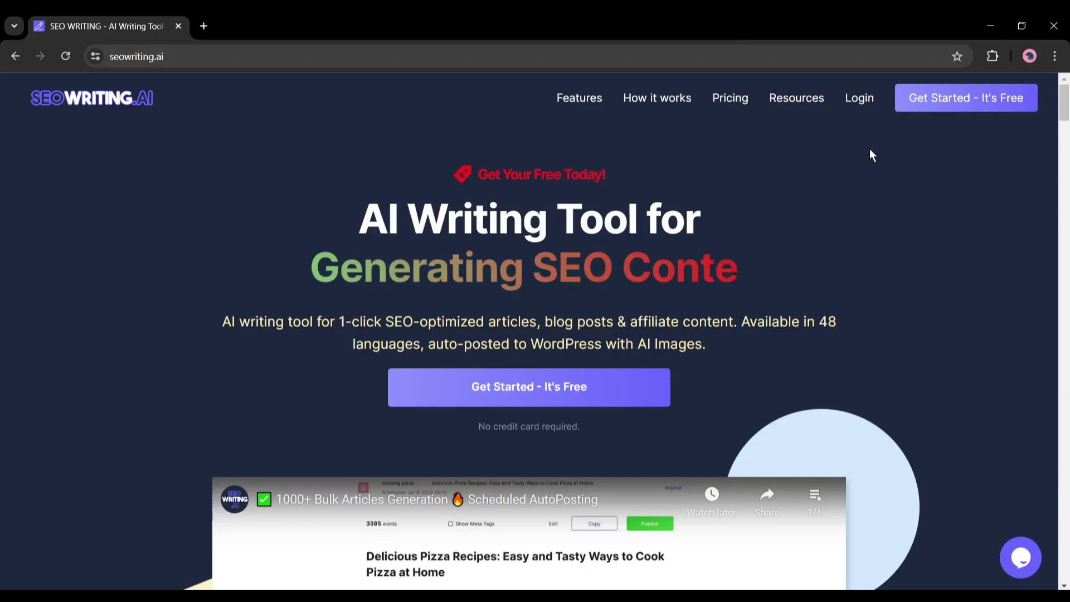
pyautogui.scroll(-3, 869, 149)
pyautogui.scroll(-5, 870, 150)
pyautogui.scroll(-3, 869, 157)
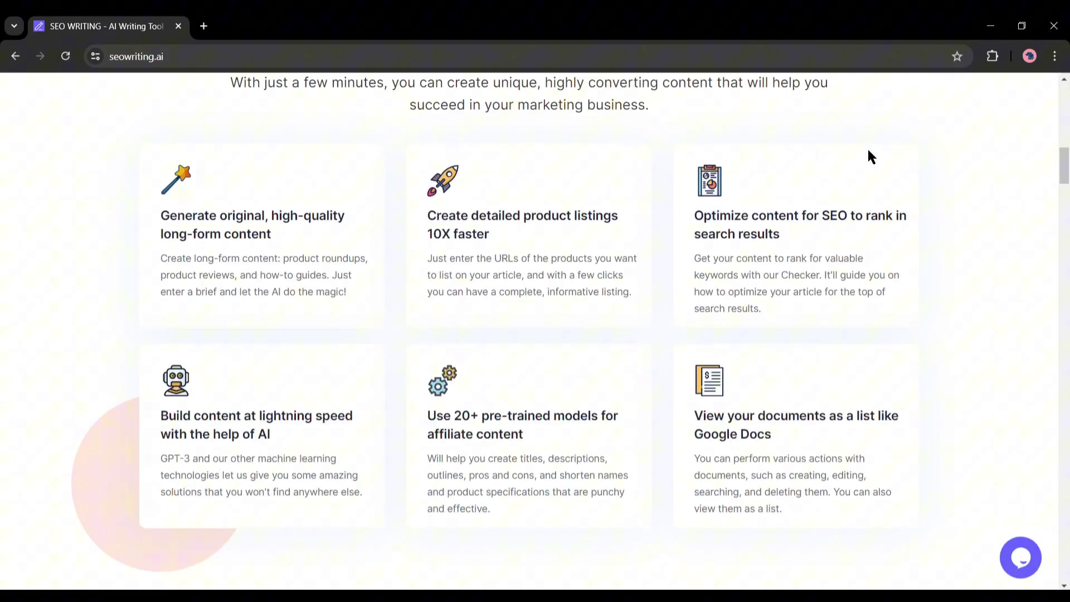
pyautogui.scroll(-3, 855, 216)
pyautogui.scroll(-2, 811, 272)
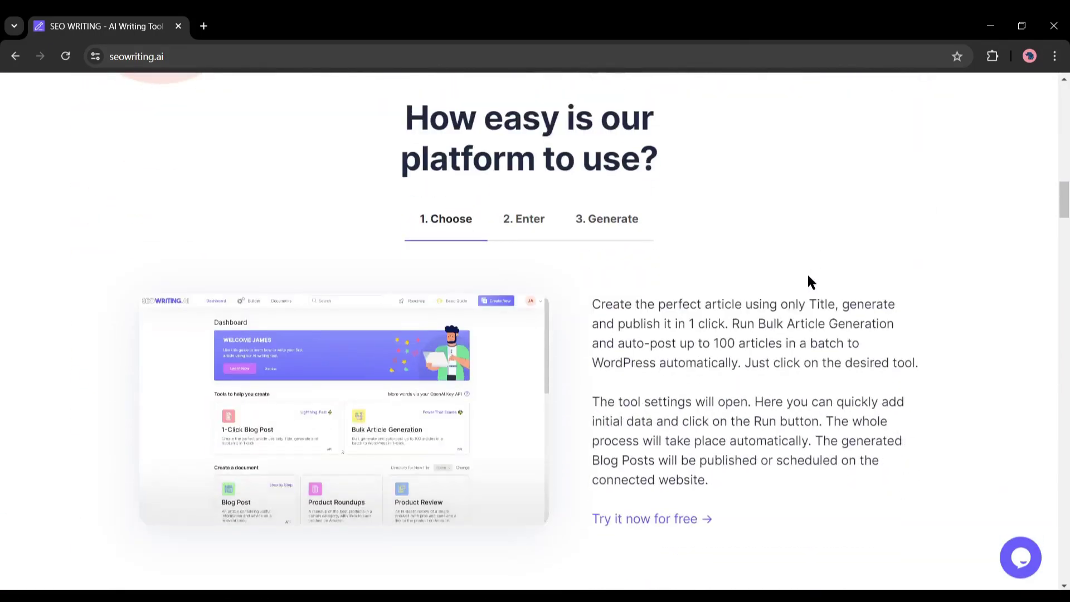
pyautogui.scroll(-3, 807, 282)
pyautogui.scroll(-3, 807, 282)
pyautogui.scroll(-3, 807, 282)
pyautogui.scroll(-1, 807, 280)
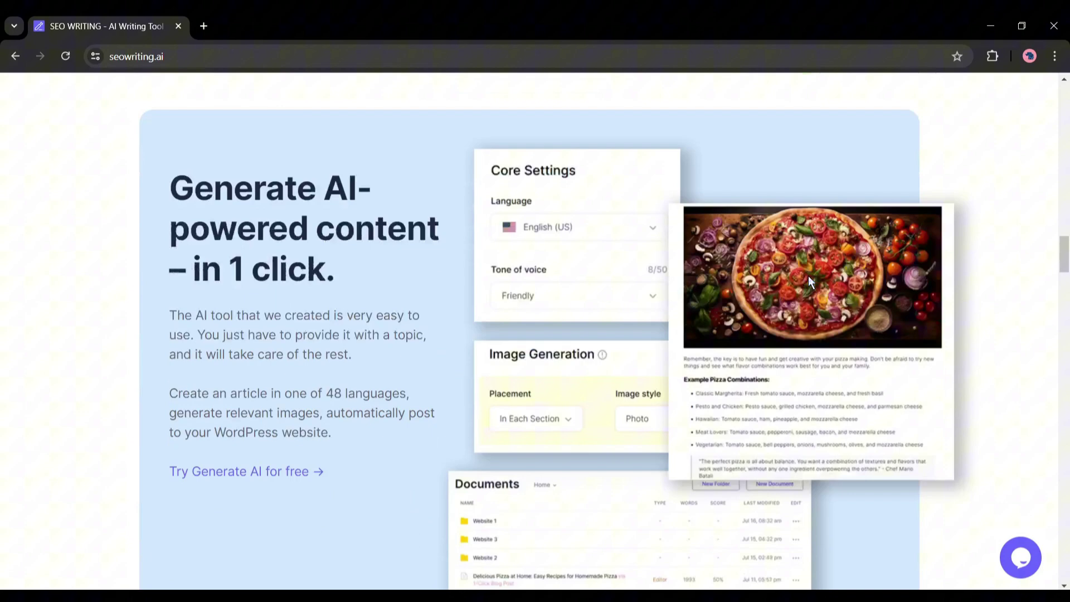
pyautogui.scroll(-1, 785, 284)
pyautogui.scroll(-1, 747, 285)
pyautogui.scroll(-1, 560, 270)
pyautogui.scroll(-3, 560, 270)
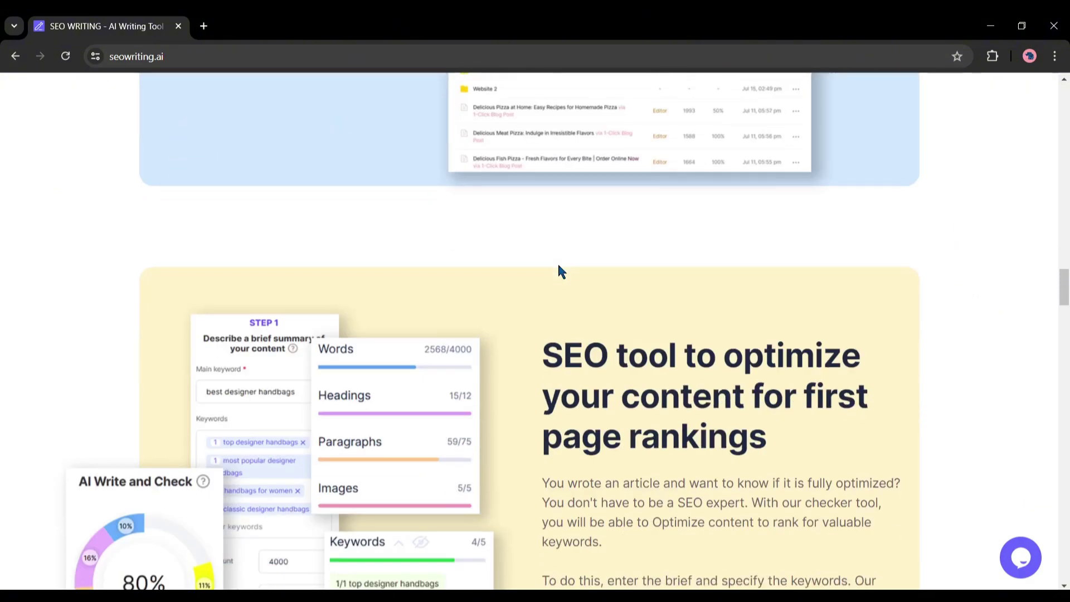
pyautogui.scroll(-3, 559, 269)
pyautogui.scroll(-1, 559, 270)
pyautogui.scroll(-4, 559, 270)
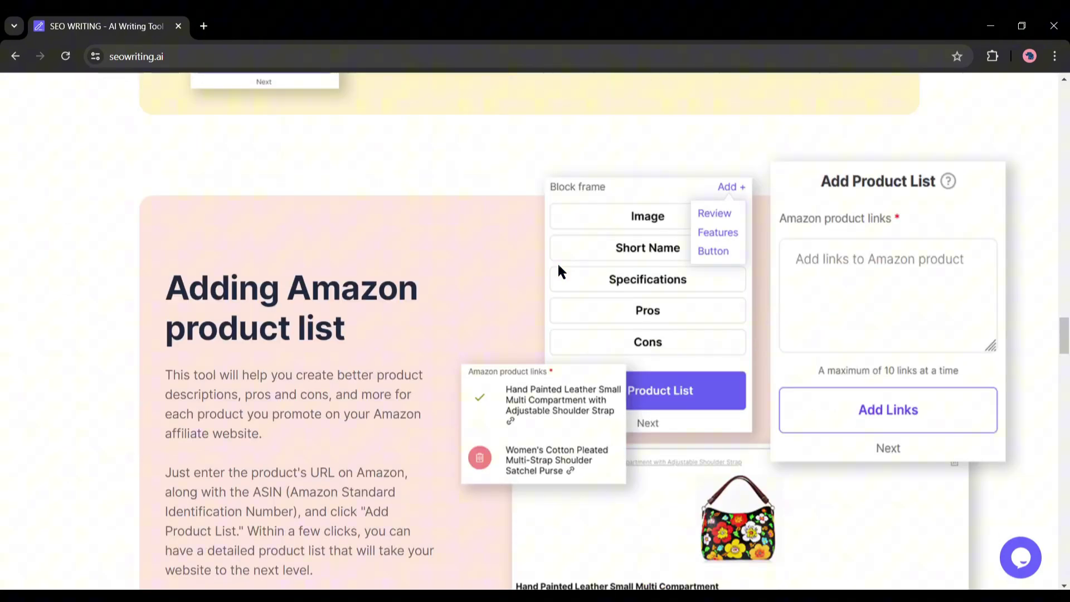
pyautogui.moveTo(1063, 334)
pyautogui.mouseDown()
pyautogui.moveTo(1063, 367)
pyautogui.moveTo(1067, 105)
pyautogui.moveTo(911, 25)
pyautogui.mouseUp()
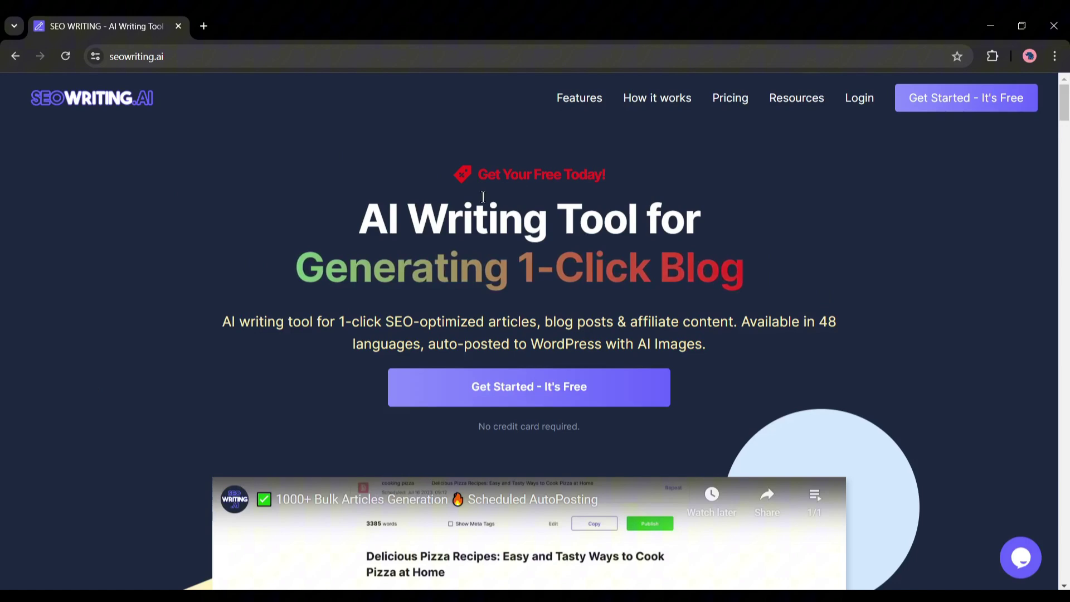
# Sign in to SEOWriting.AI and reach the 1-Click Blog Post generator
pyautogui.click(533, 387)
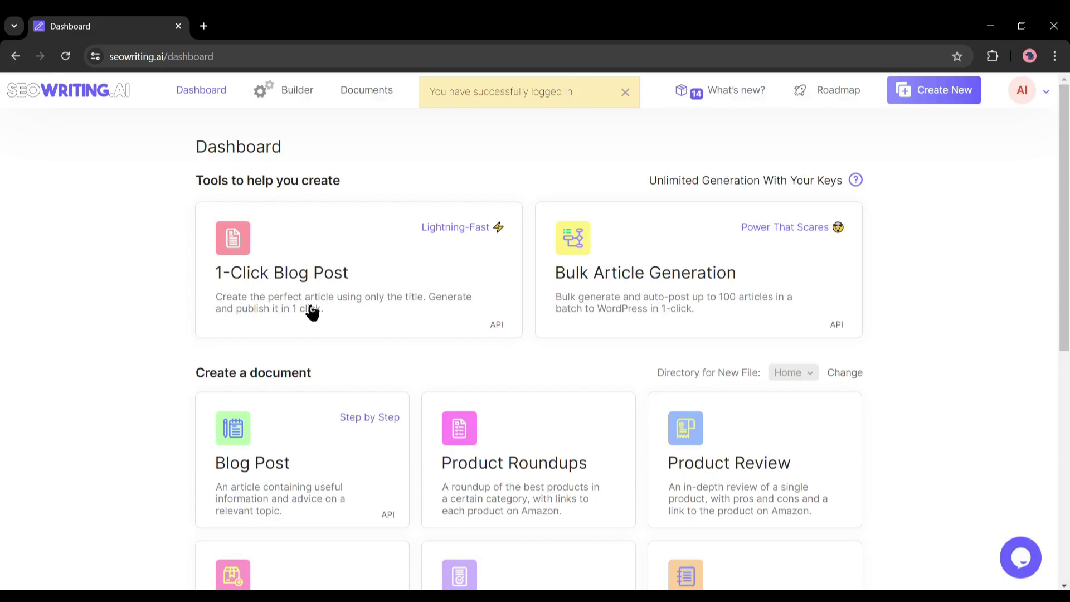
pyautogui.scroll(-2, 790, 294)
pyautogui.scroll(-2, 800, 387)
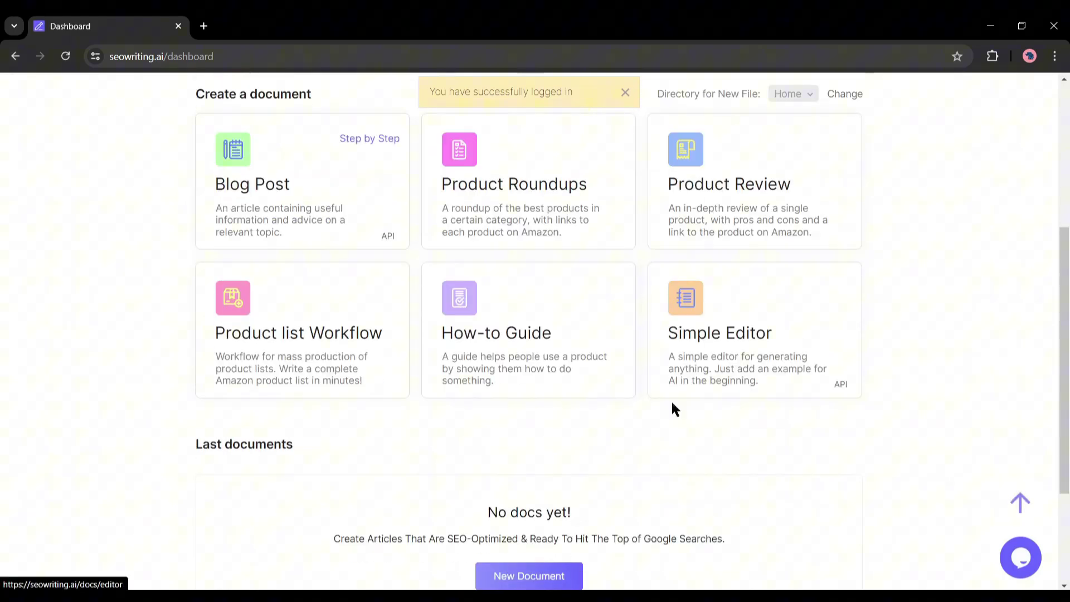
pyautogui.scroll(-1, 674, 401)
pyautogui.scroll(3, 289, 424)
pyautogui.scroll(2, 278, 427)
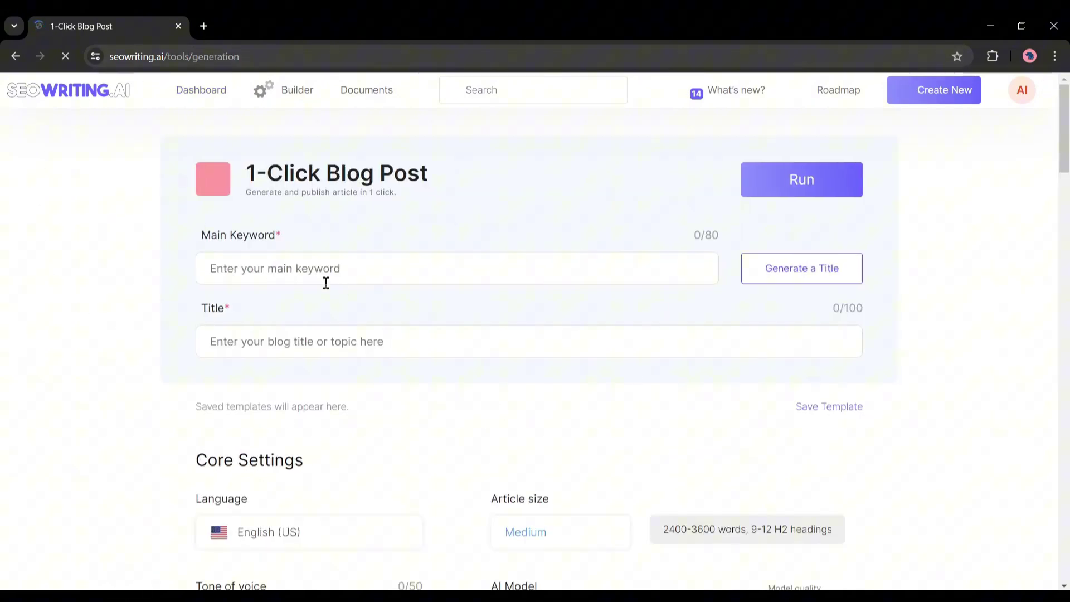
# Enter keyword 'The history of New York City' and generate a title about its untold tales
pyautogui.click(290, 266)
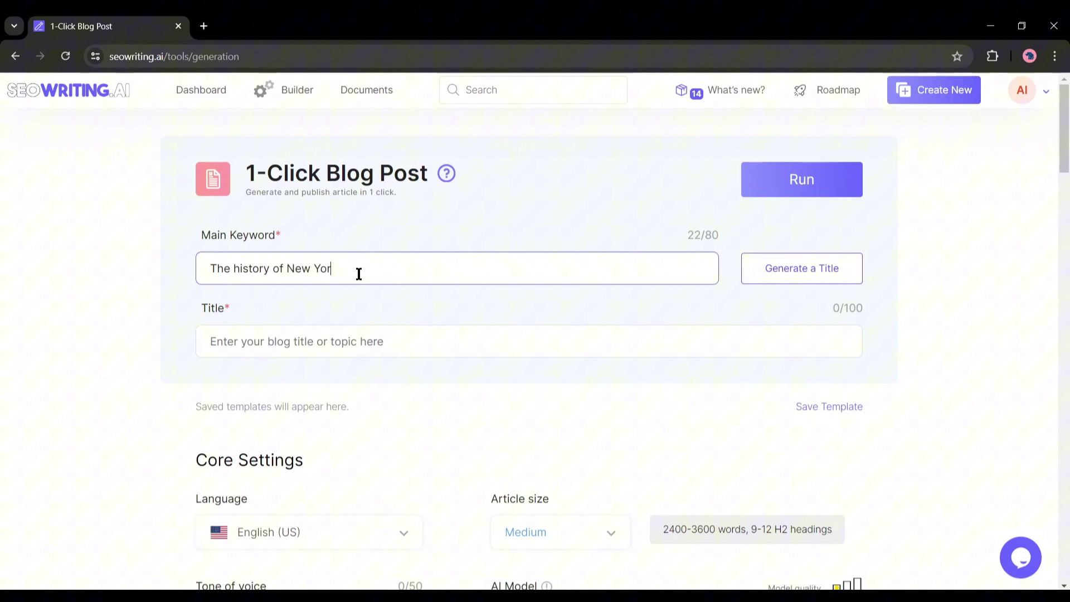
pyautogui.click(272, 341)
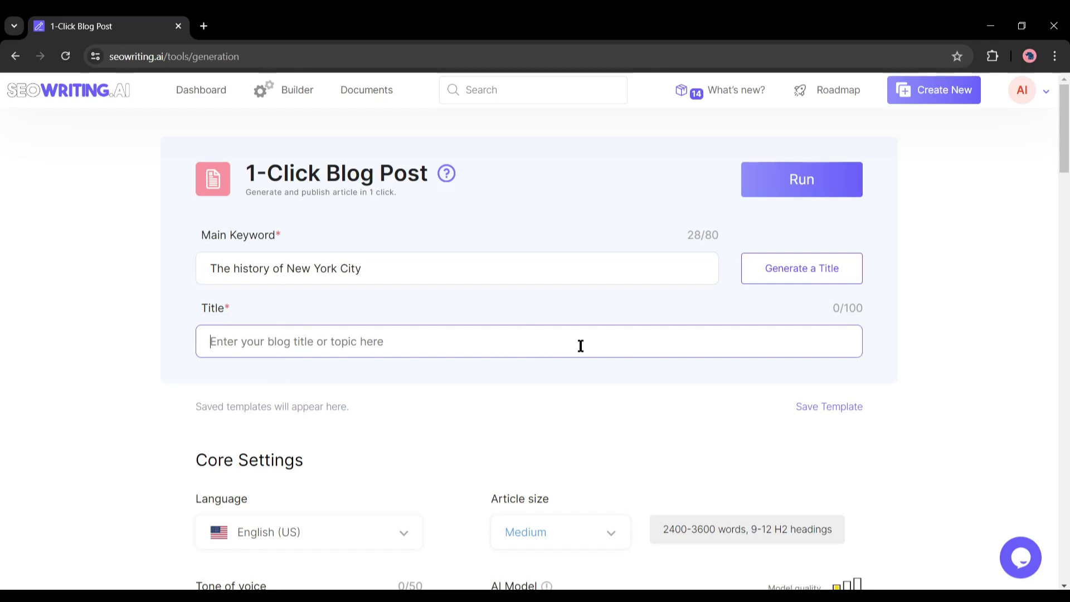
pyautogui.click(802, 282)
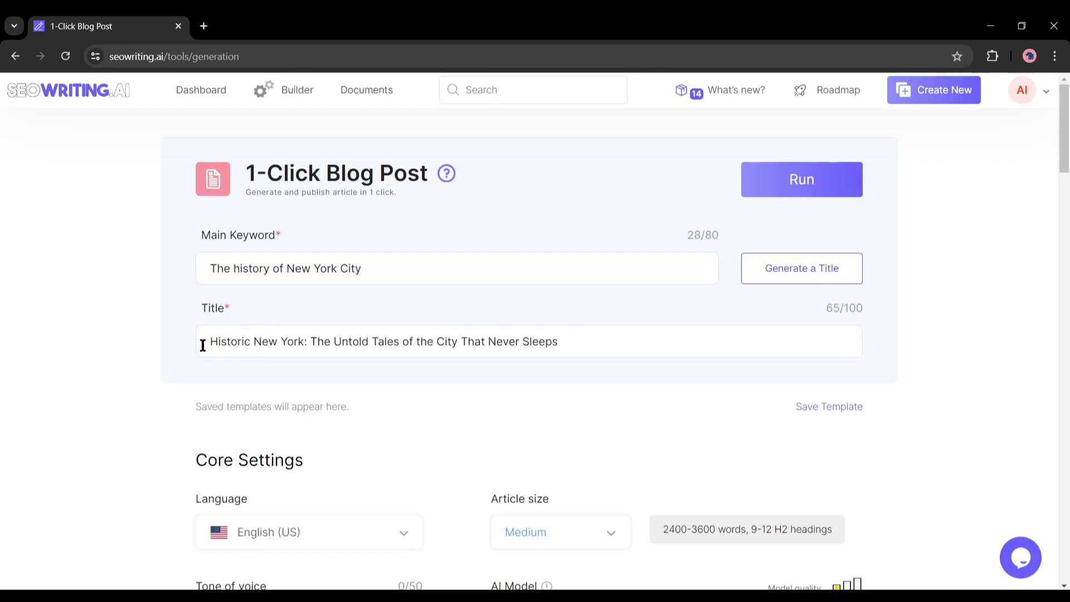
pyautogui.moveTo(201, 341); pyautogui.dragTo(573, 341)
pyautogui.click(593, 341)
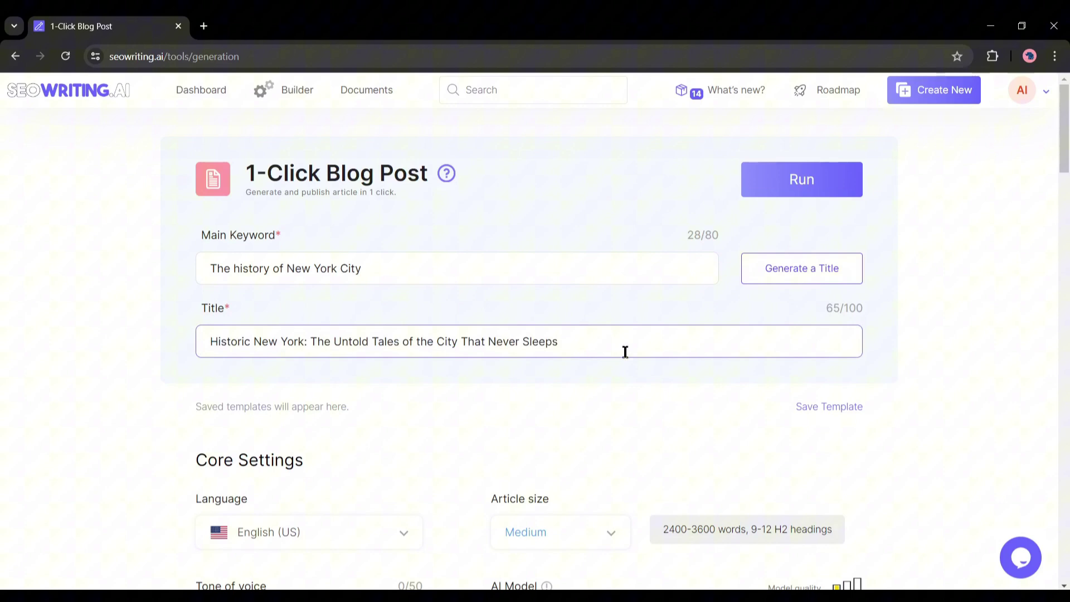
pyautogui.scroll(-2, 621, 333)
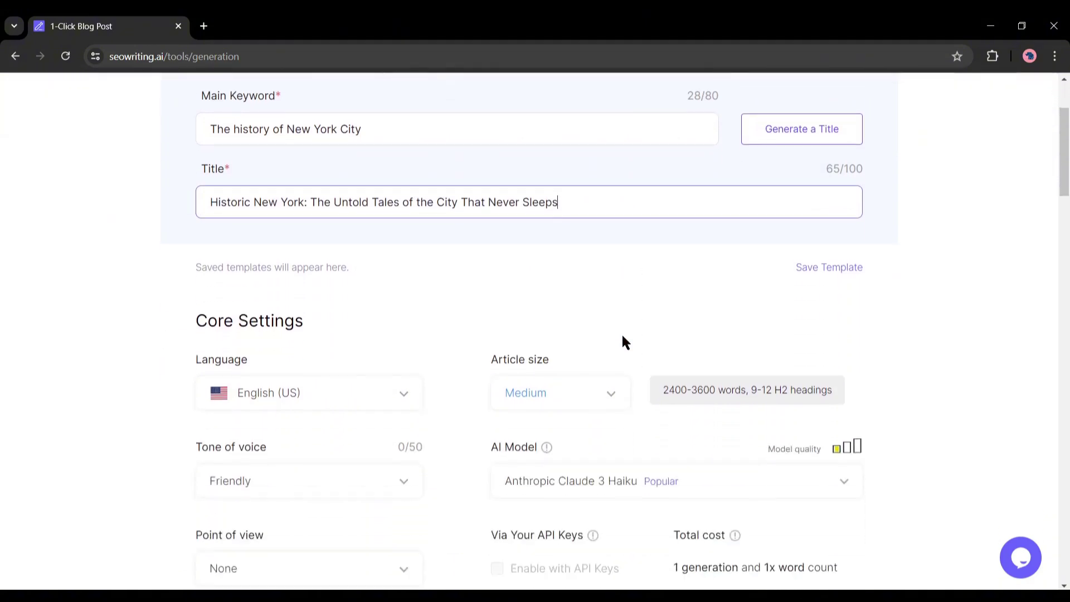
pyautogui.scroll(1, 382, 249)
pyautogui.scroll(-1, 117, 282)
pyautogui.scroll(-1, 244, 251)
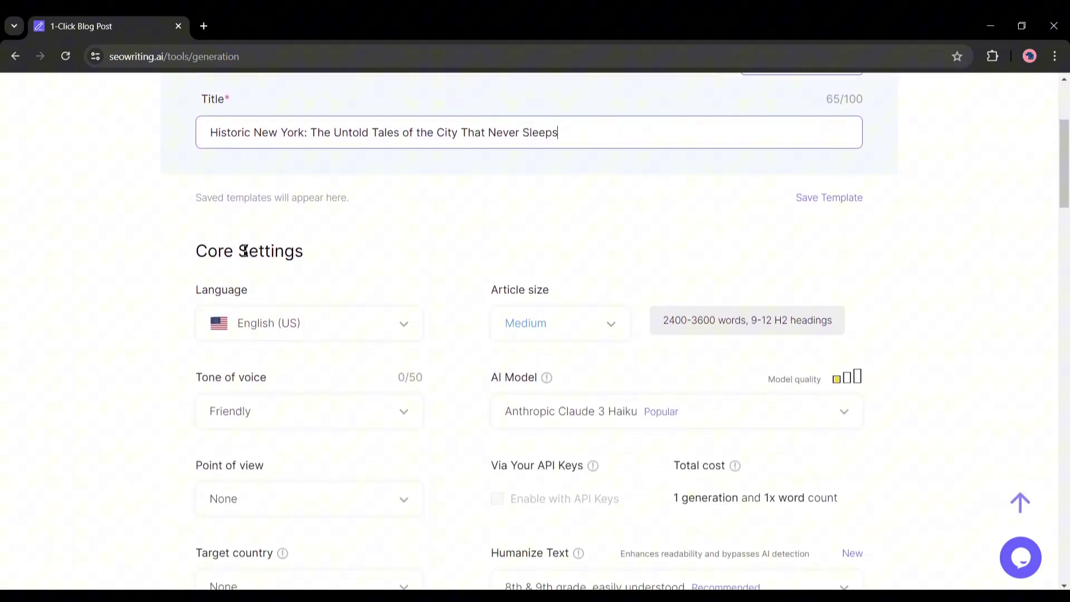
# Keep the article language as English (US)
pyautogui.moveTo(191, 251); pyautogui.dragTo(284, 251)
pyautogui.click(351, 253)
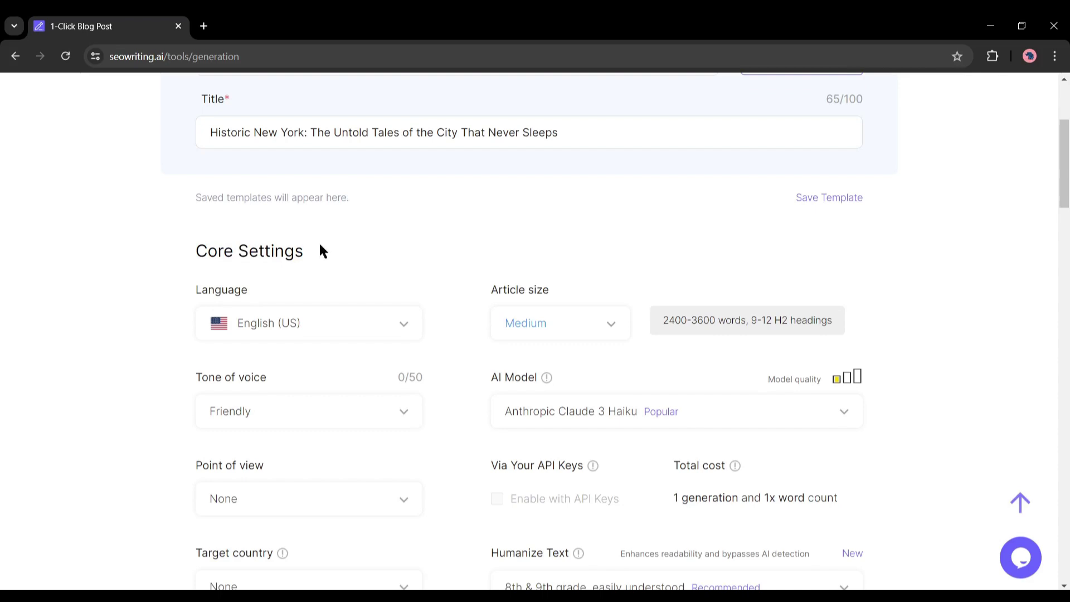
pyautogui.scroll(-1, 162, 256)
pyautogui.scroll(-1, 127, 268)
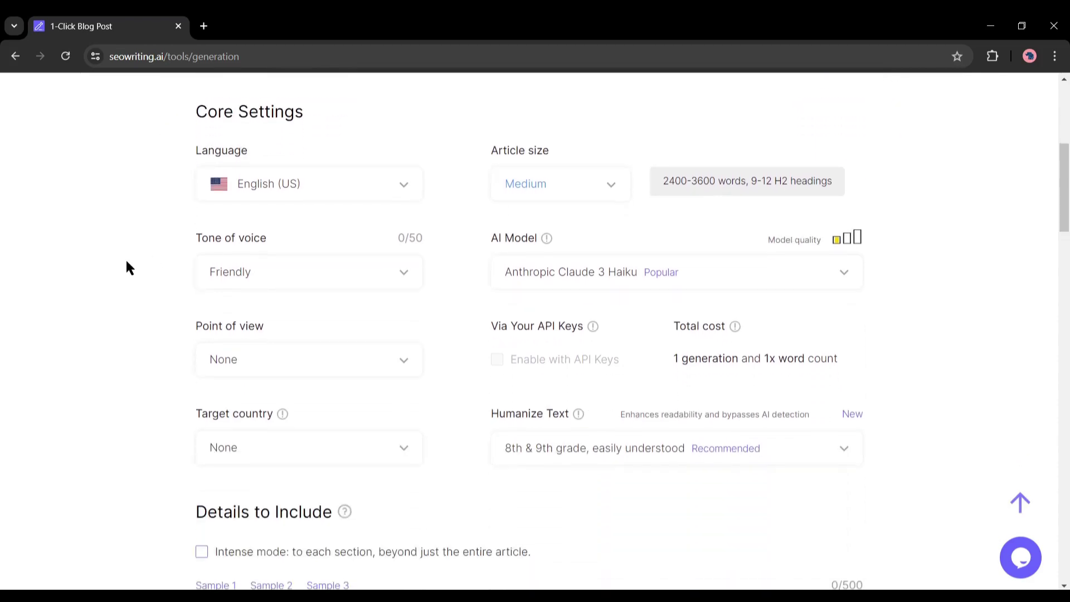
pyautogui.click(367, 197)
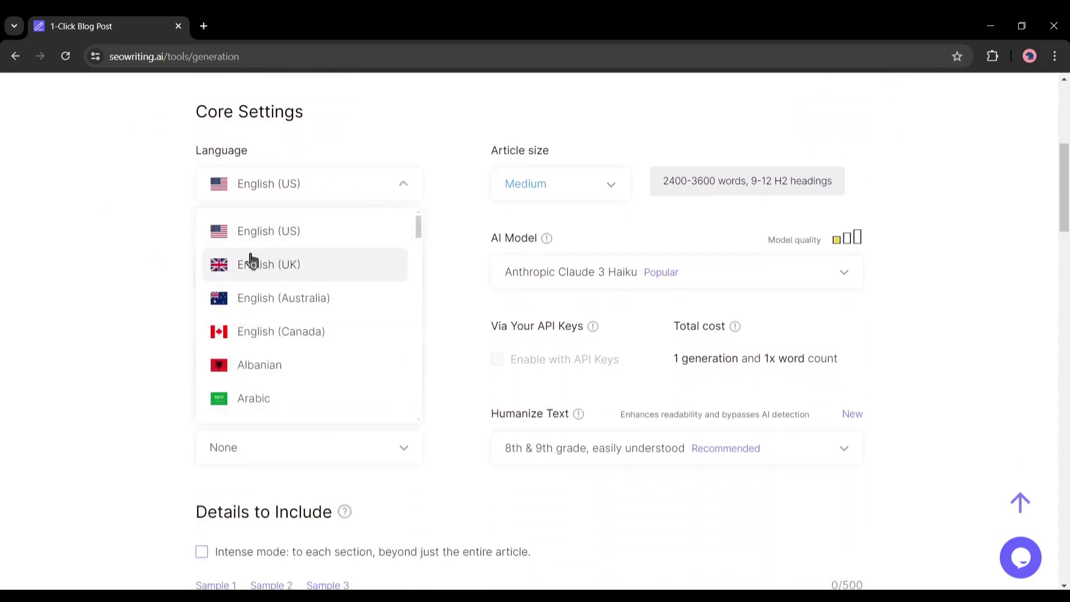
pyautogui.scroll(-3, 281, 338)
pyautogui.scroll(-5, 281, 342)
pyautogui.scroll(-5, 299, 339)
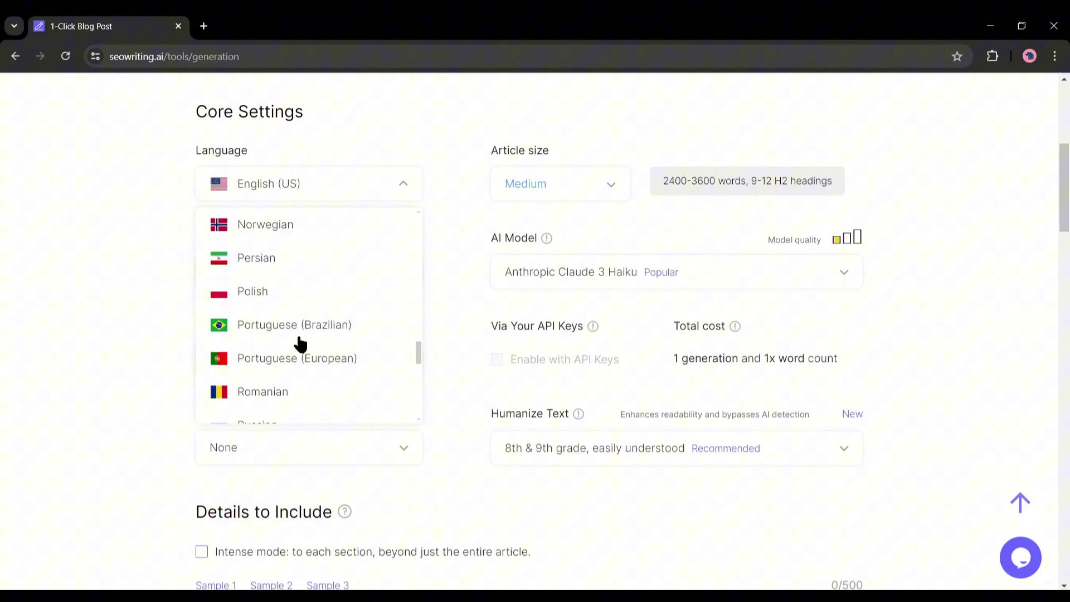
pyautogui.scroll(-5, 299, 340)
pyautogui.scroll(-1, 300, 352)
pyautogui.scroll(5, 304, 358)
pyautogui.scroll(5, 315, 335)
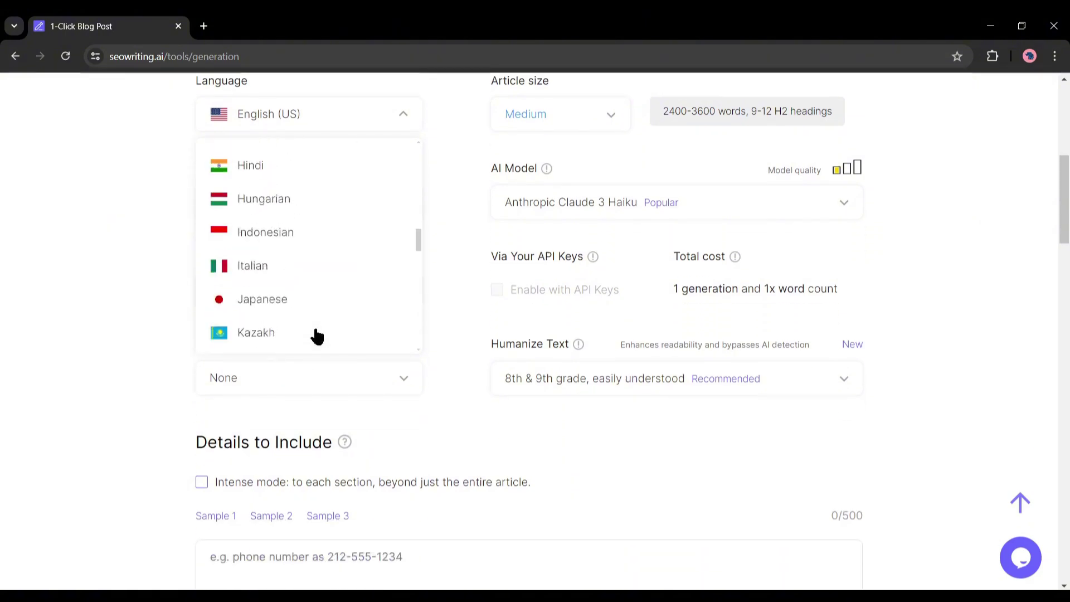
pyautogui.scroll(5, 315, 335)
pyautogui.scroll(3, 318, 336)
pyautogui.scroll(1, 317, 336)
pyautogui.scroll(1, 287, 339)
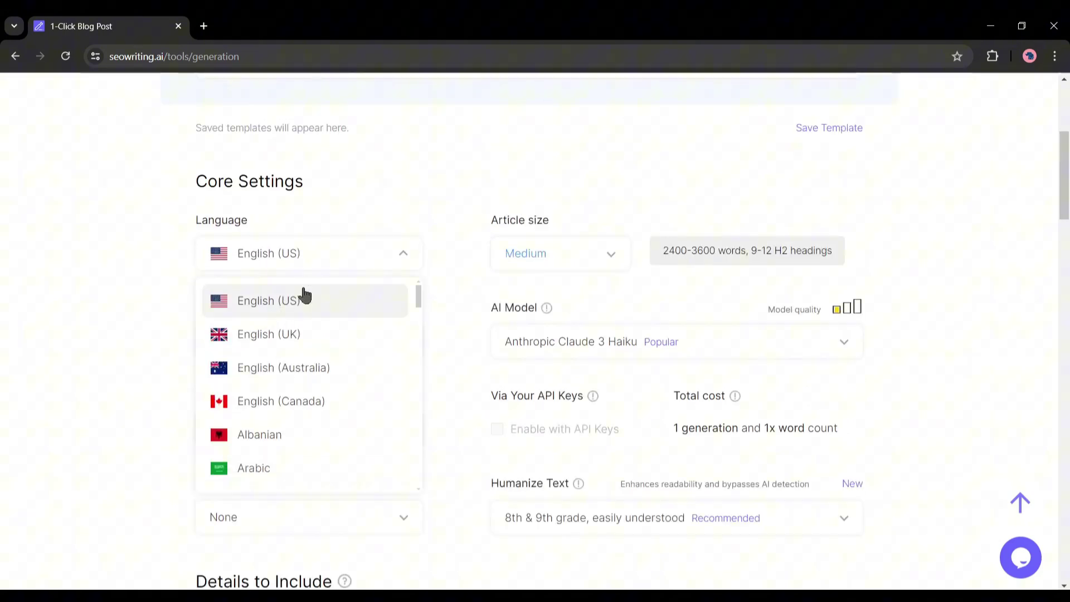
pyautogui.click(266, 306)
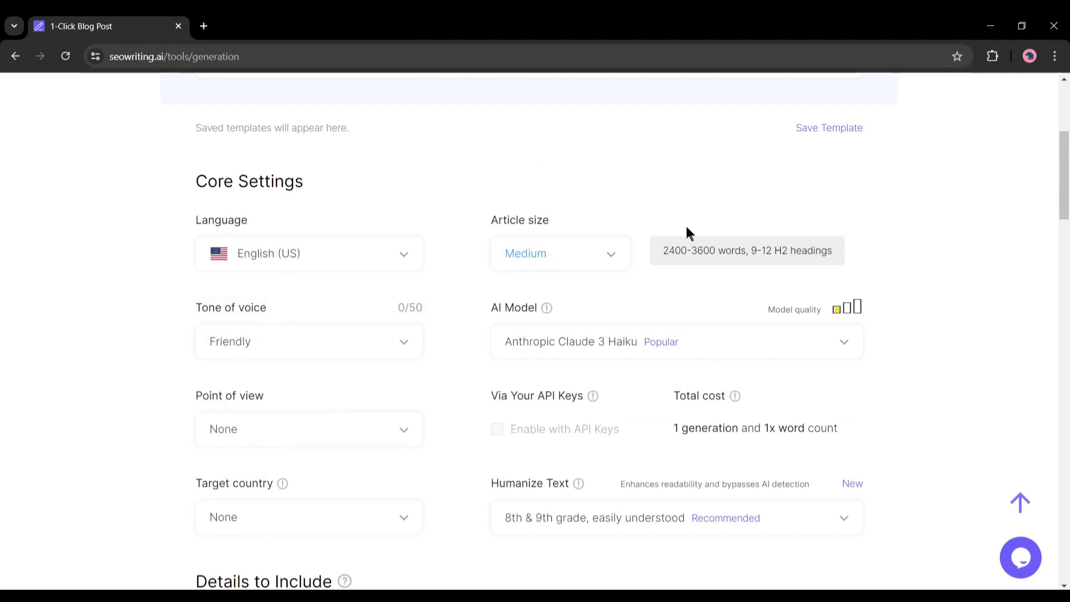
# Try X-Small, Small and Medium sizes, then settle on Large (3600-5200 words)
pyautogui.moveTo(480, 218); pyautogui.dragTo(606, 220)
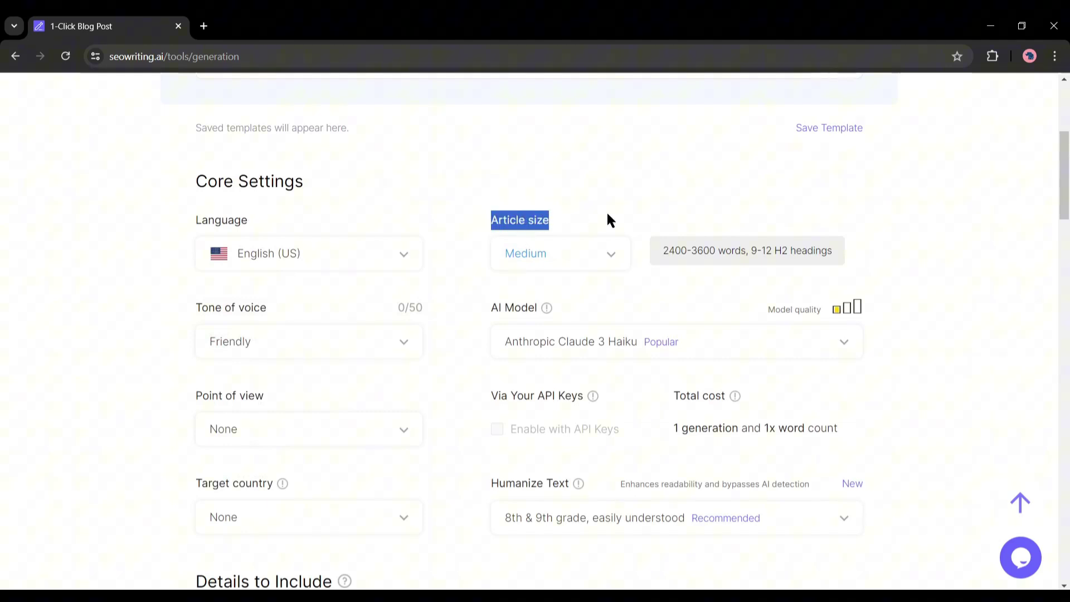
pyautogui.click(574, 220)
pyautogui.click(622, 262)
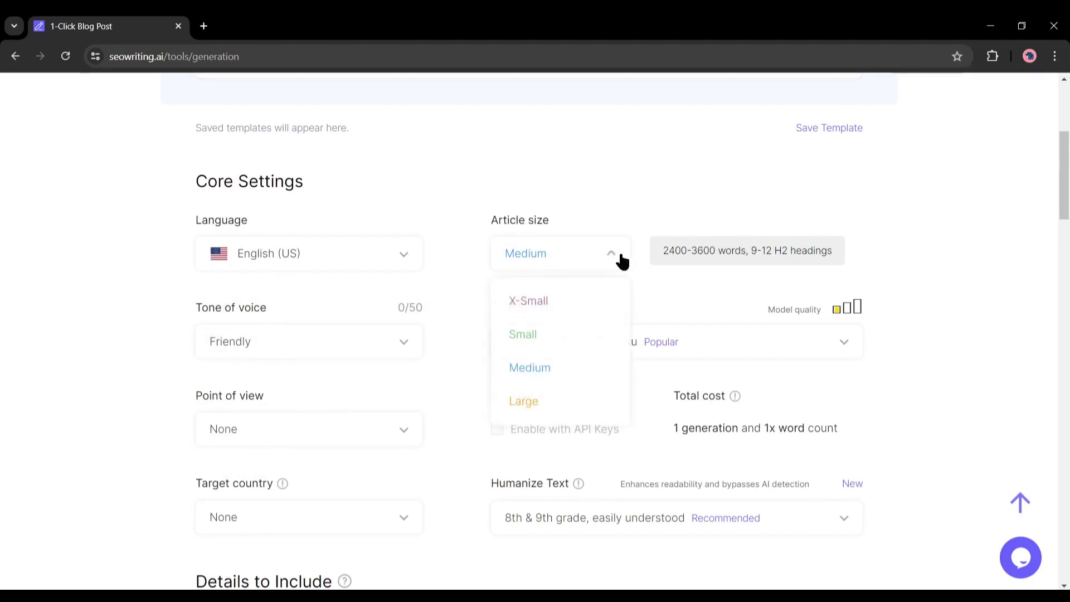
pyautogui.click(569, 302)
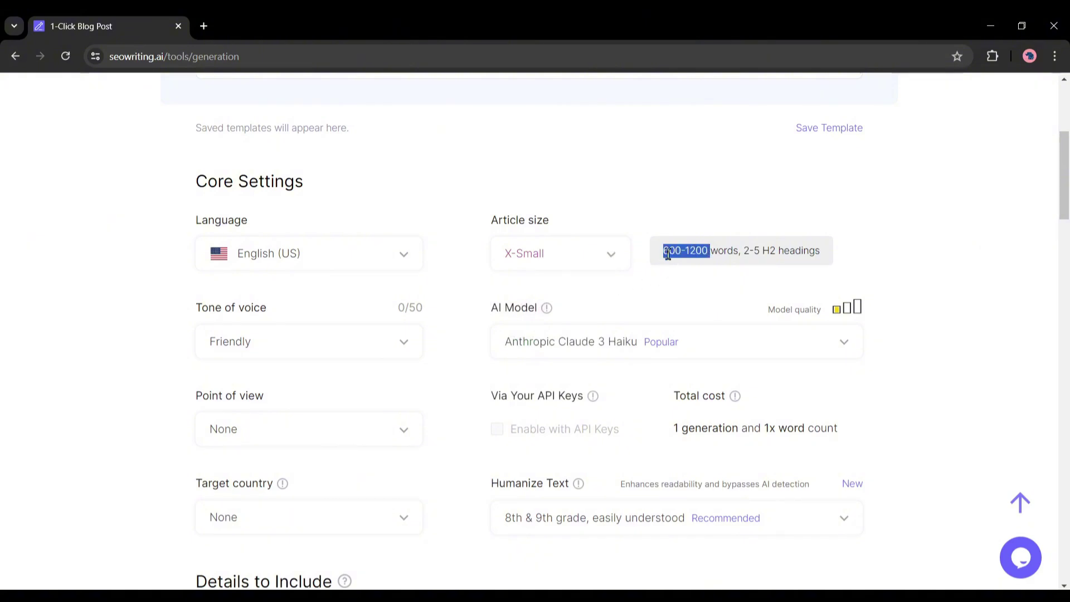
pyautogui.click(577, 265)
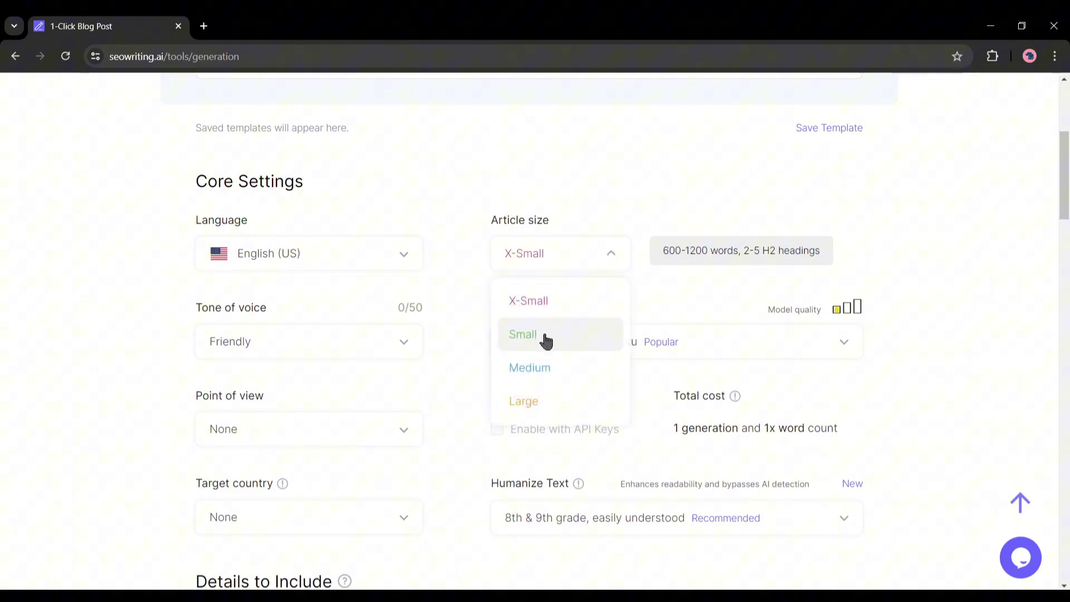
pyautogui.click(548, 337)
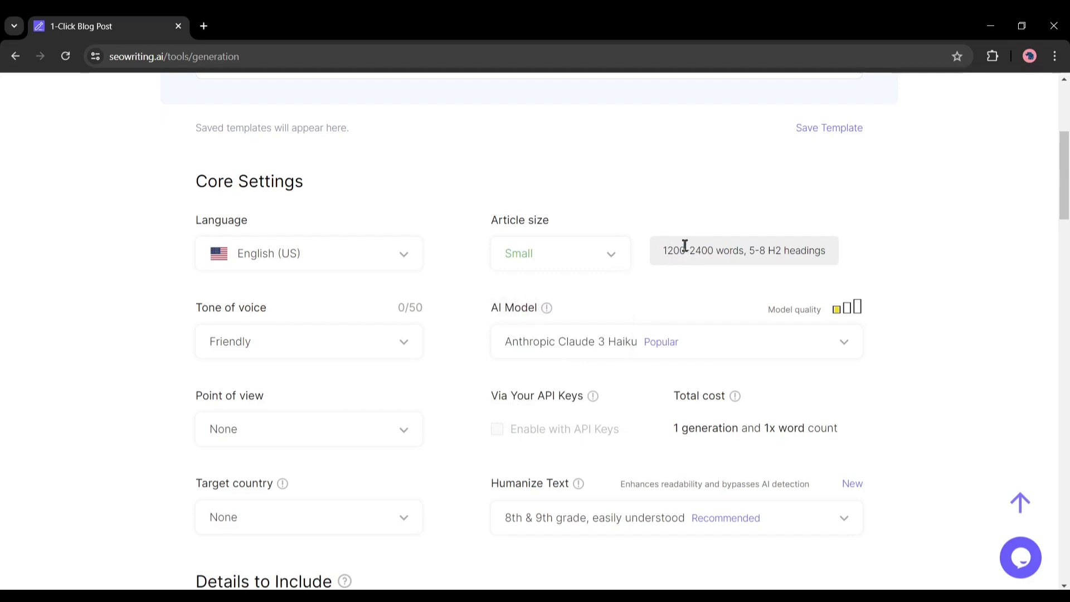
pyautogui.click(556, 264)
pyautogui.click(541, 370)
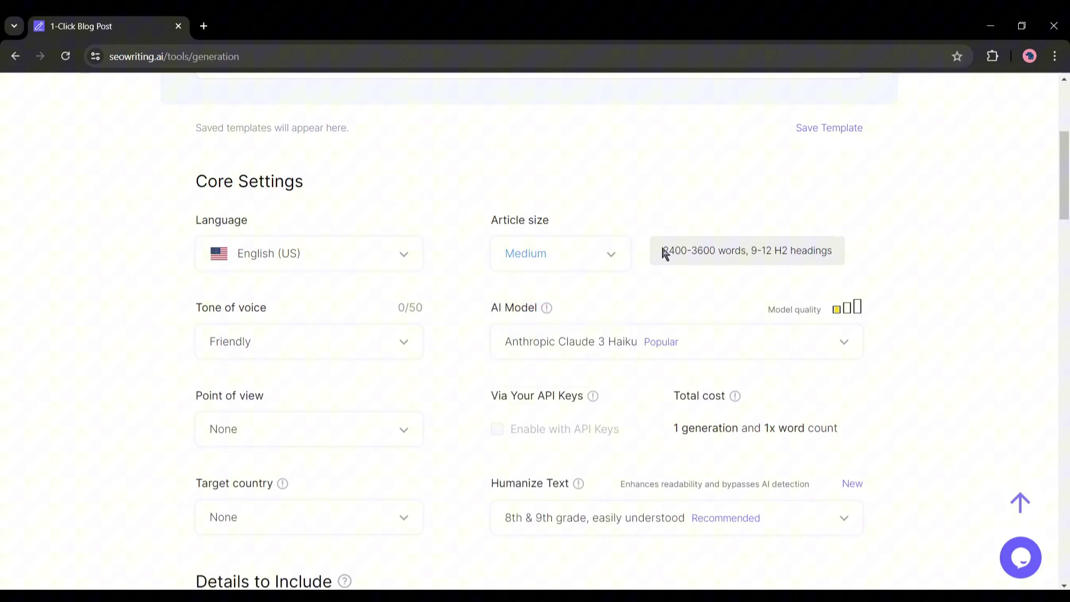
pyautogui.click(591, 261)
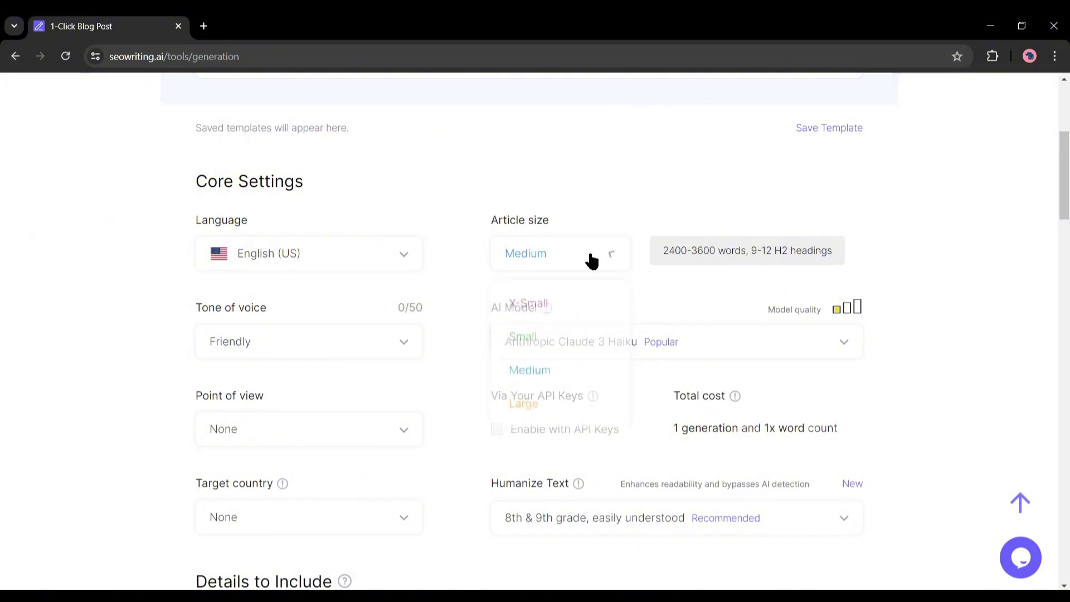
pyautogui.click(535, 403)
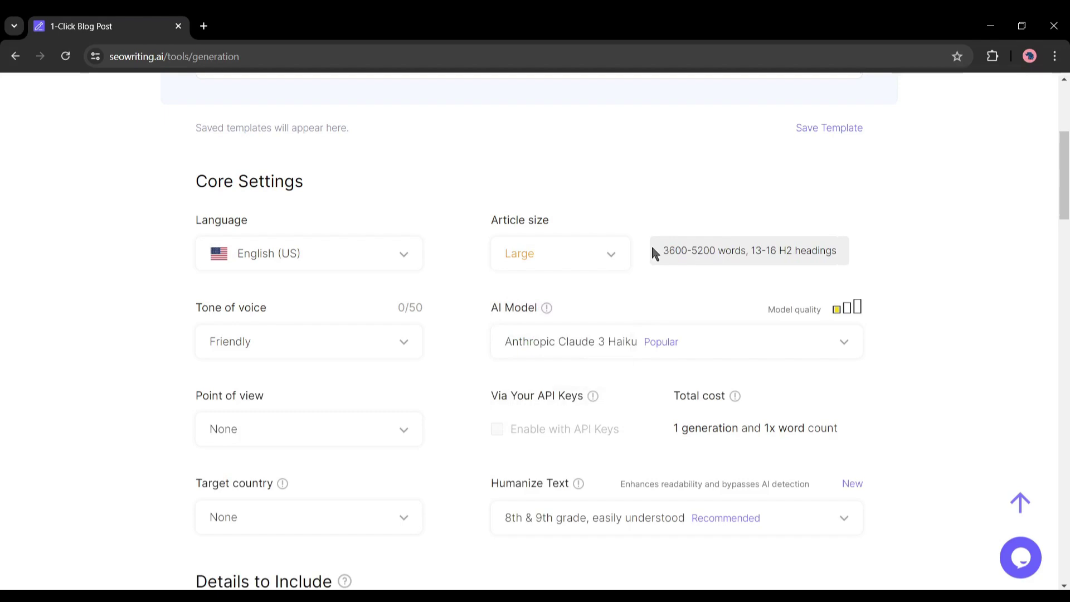
pyautogui.moveTo(654, 254); pyautogui.dragTo(726, 248)
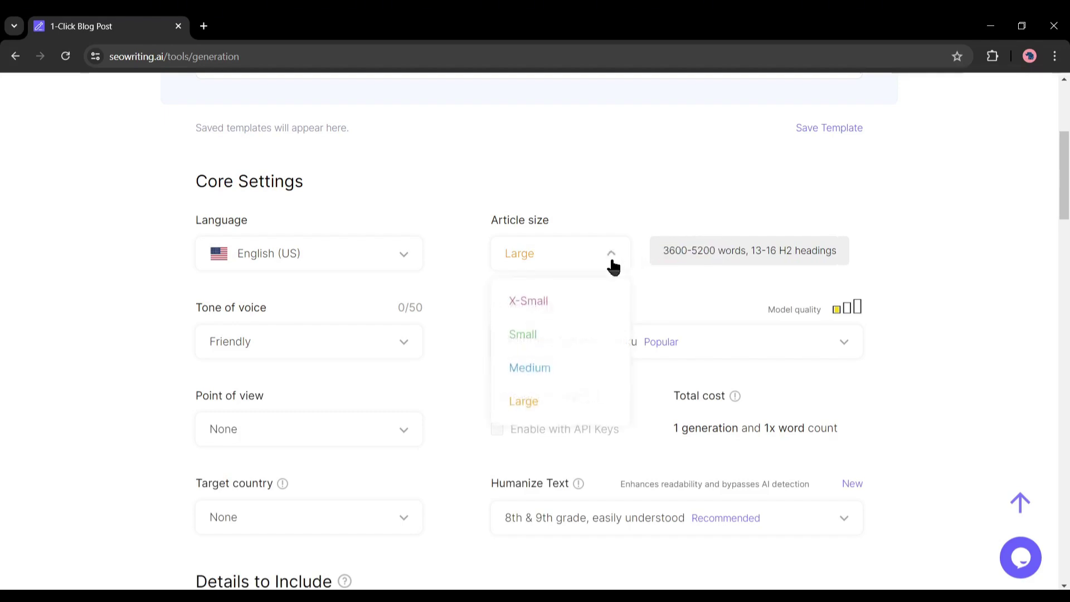
pyautogui.click(537, 409)
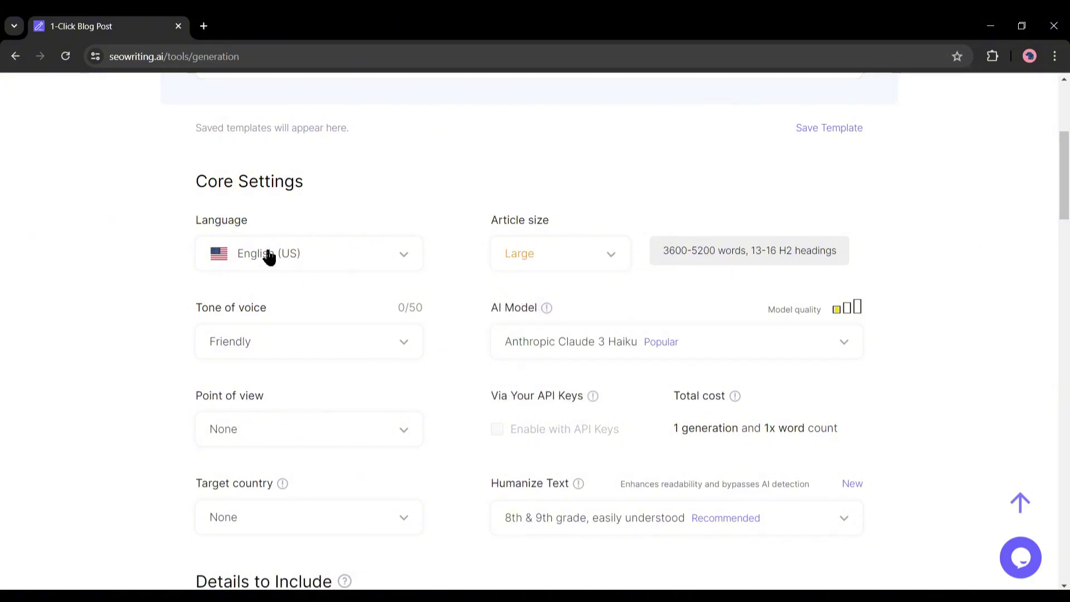
# Set the tone of voice to Informational
pyautogui.moveTo(208, 305); pyautogui.dragTo(293, 302)
pyautogui.click(293, 301)
pyautogui.click(400, 344)
pyautogui.scroll(-1, 390, 327)
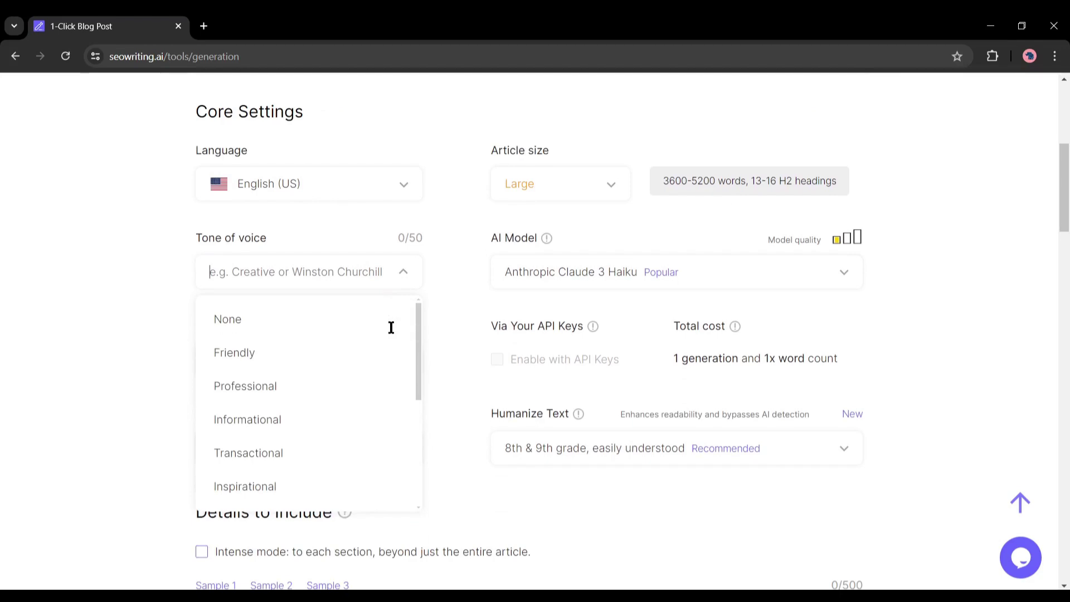
pyautogui.scroll(-1, 319, 393)
pyautogui.scroll(-3, 316, 399)
pyautogui.scroll(-1, 314, 400)
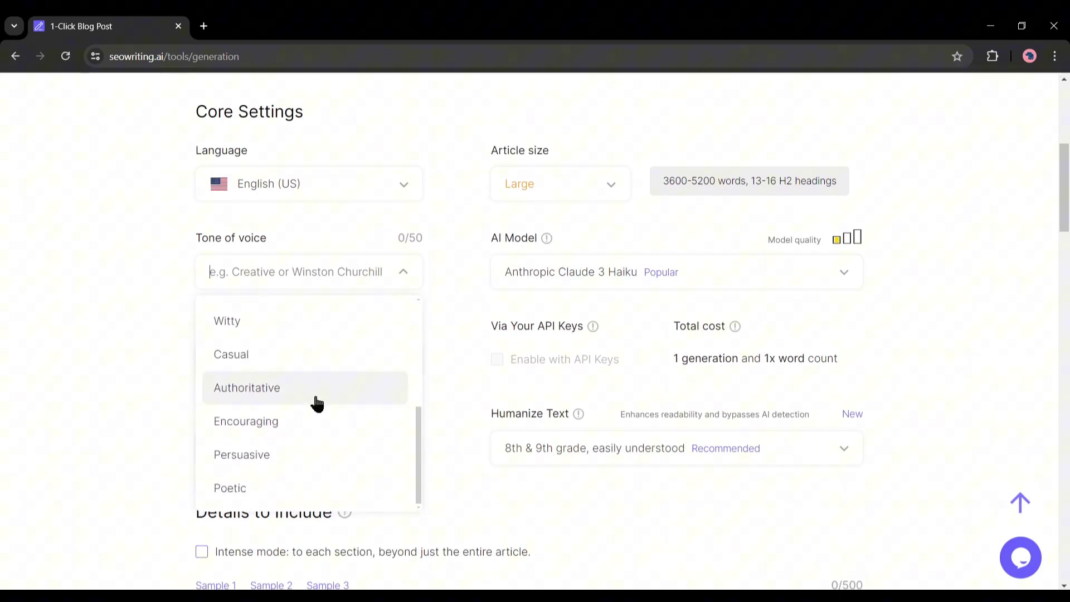
pyautogui.scroll(2, 310, 402)
pyautogui.scroll(2, 310, 403)
pyautogui.click(299, 329)
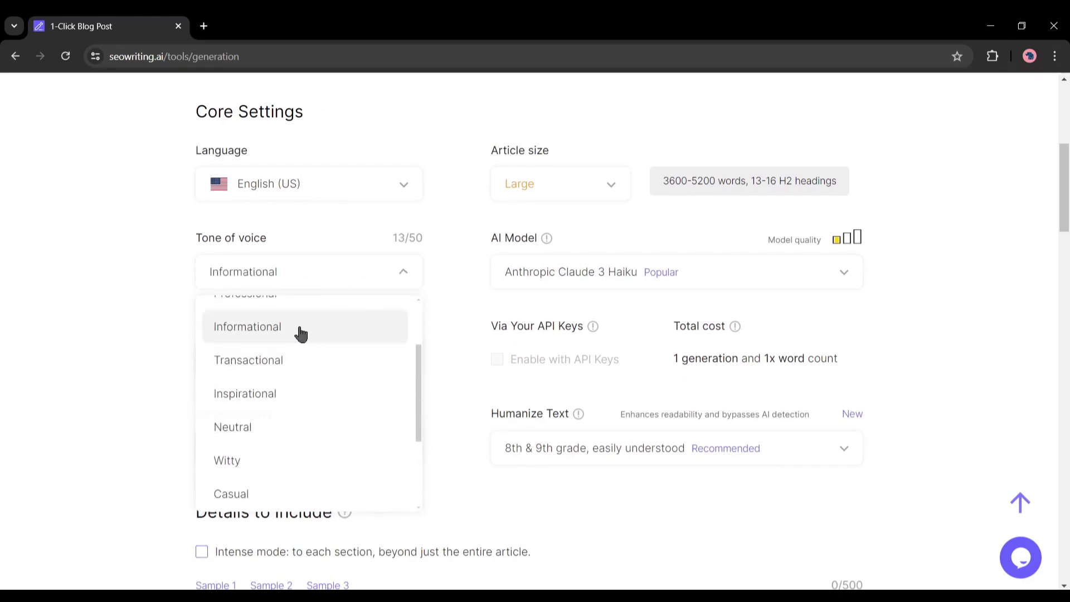
# Keep Anthropic Claude 3 Haiku as the AI model
pyautogui.moveTo(488, 243); pyautogui.dragTo(537, 239)
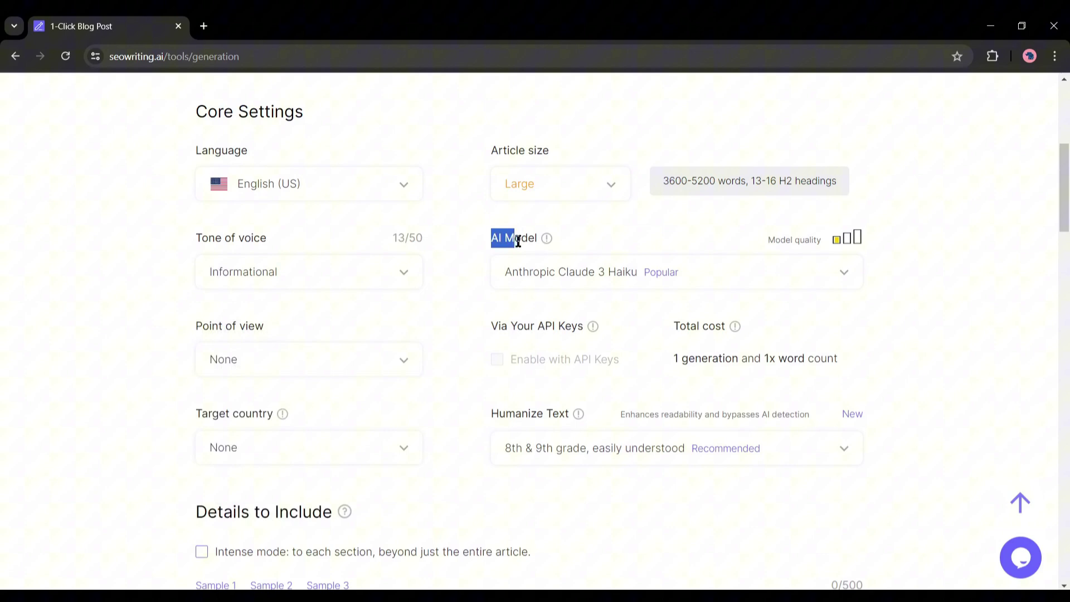
pyautogui.click(633, 236)
pyautogui.click(819, 280)
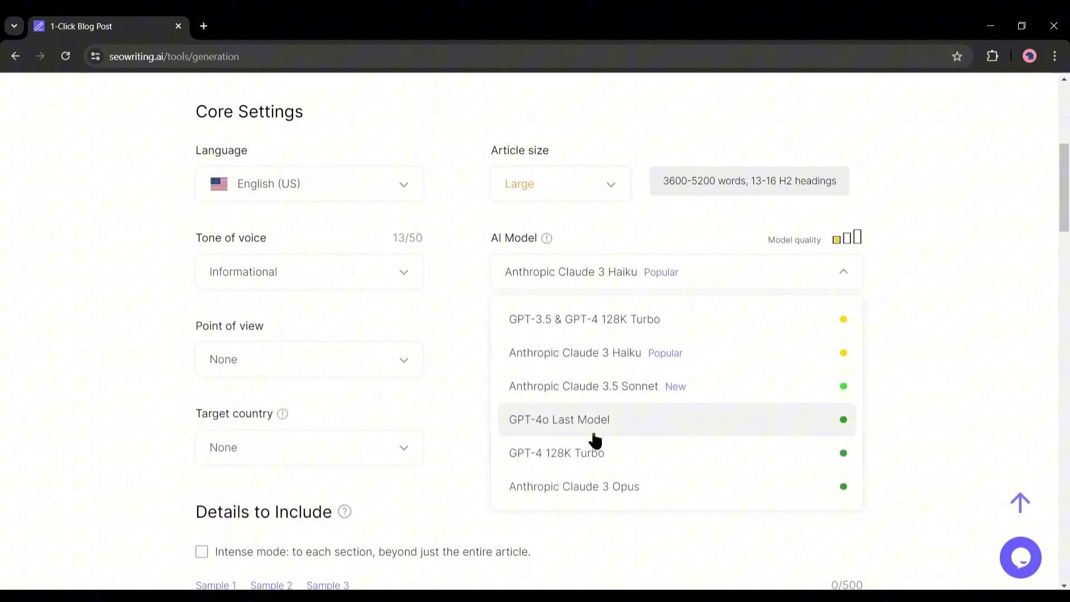
pyautogui.scroll(1, 657, 496)
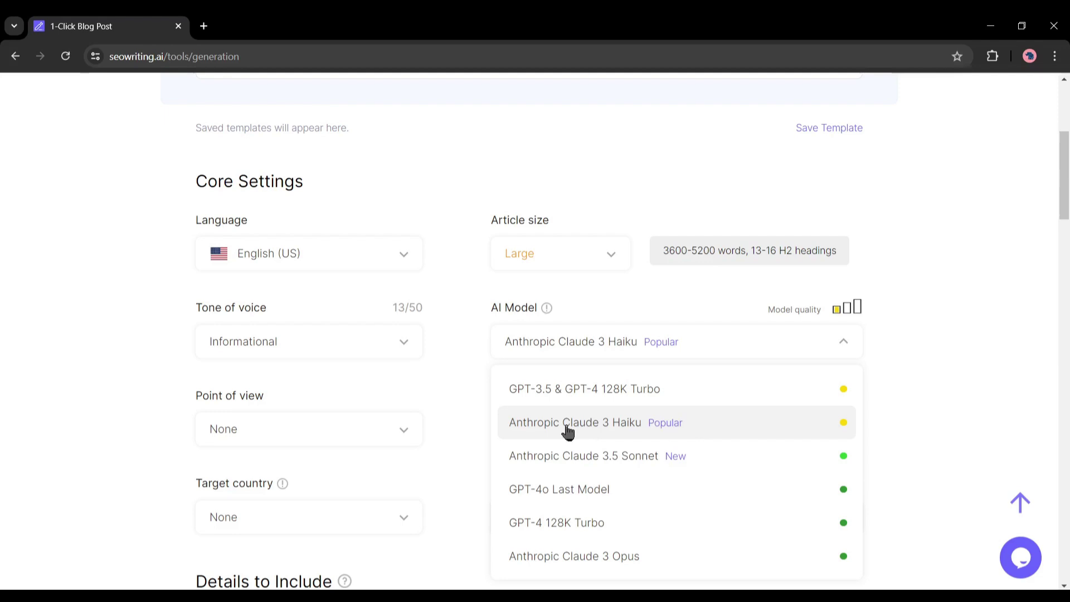
pyautogui.click(726, 424)
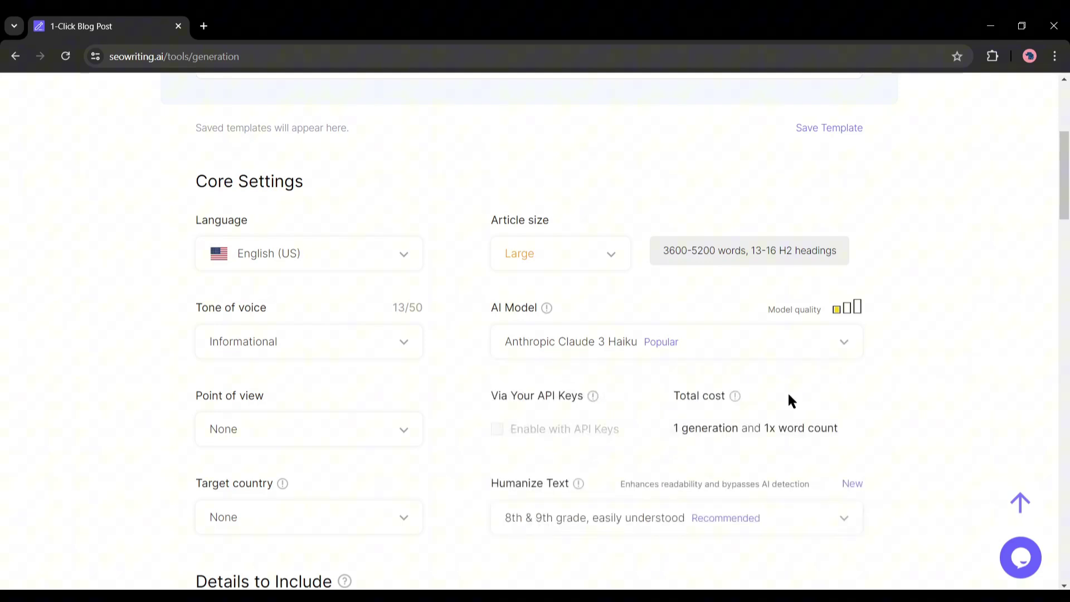
pyautogui.scroll(-1, 661, 400)
# Leave point of view at None and begin choosing the target country
pyautogui.click(401, 362)
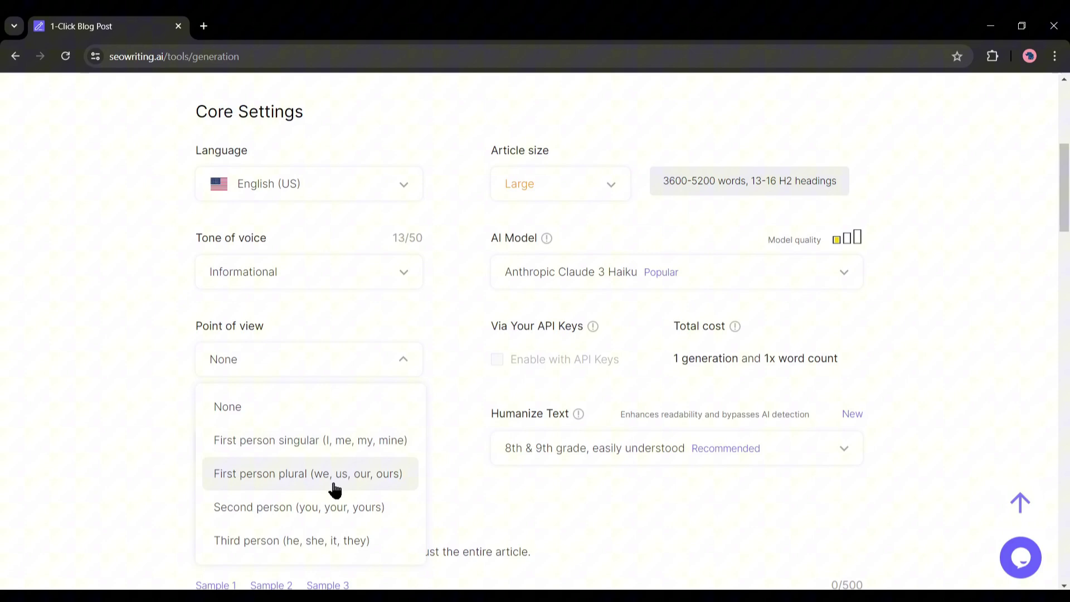
pyautogui.scroll(-1, 332, 477)
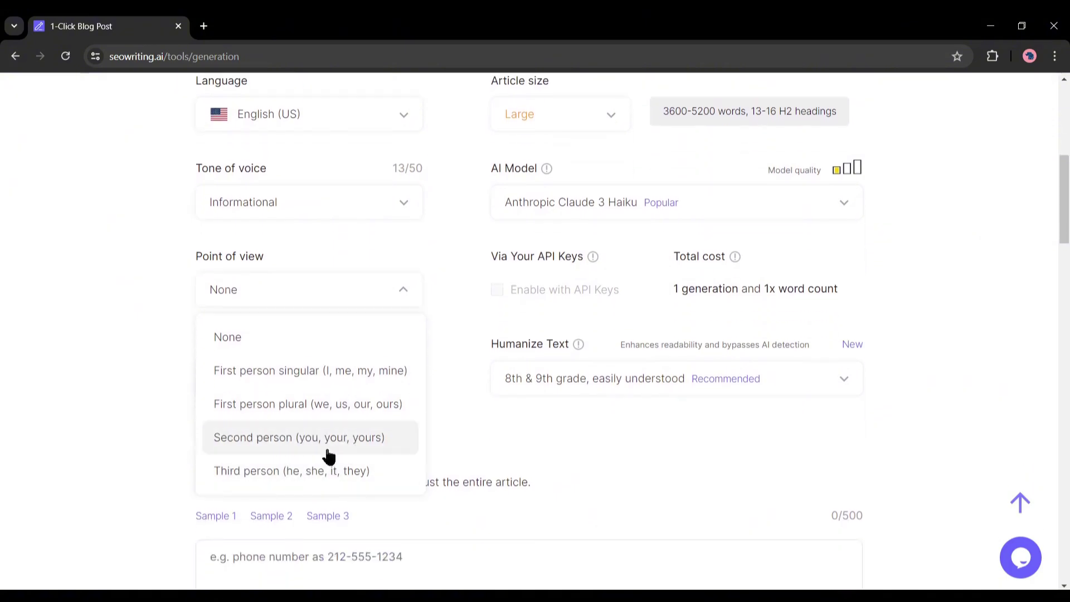
pyautogui.click(264, 340)
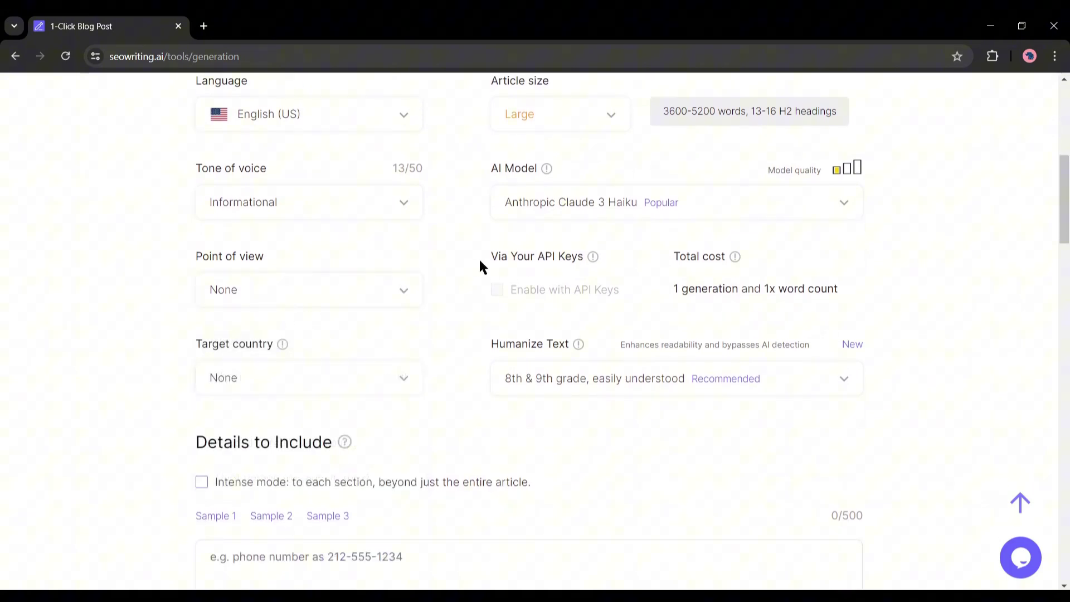
pyautogui.moveTo(479, 259); pyautogui.dragTo(623, 258)
pyautogui.click(633, 257)
pyautogui.click(806, 257)
pyautogui.click(384, 373)
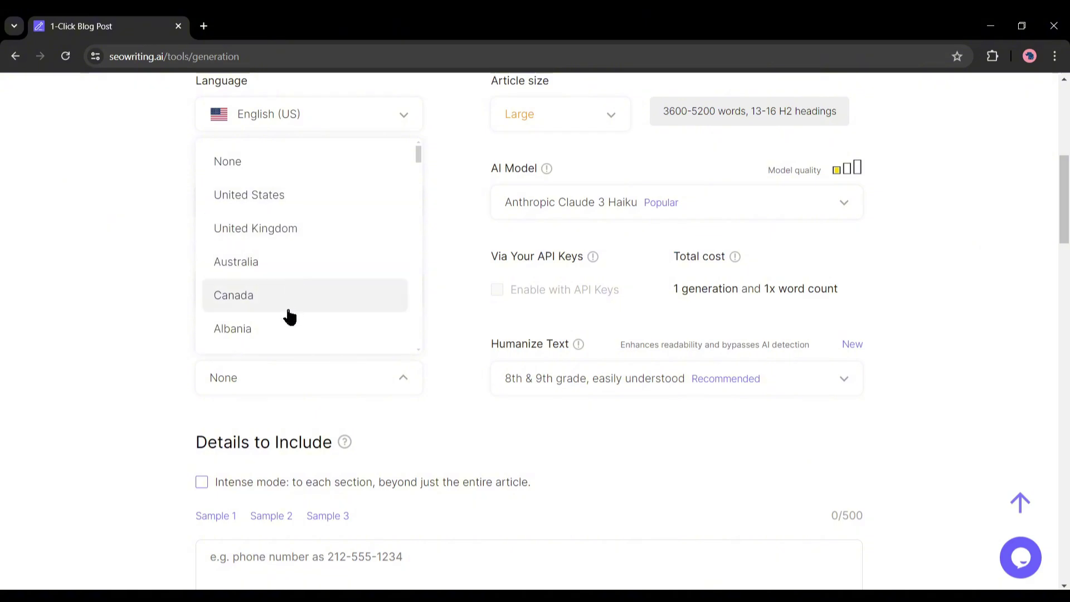
pyautogui.scroll(-2, 289, 316)
pyautogui.scroll(-5, 287, 315)
pyautogui.scroll(-7, 316, 323)
pyautogui.scroll(-5, 370, 327)
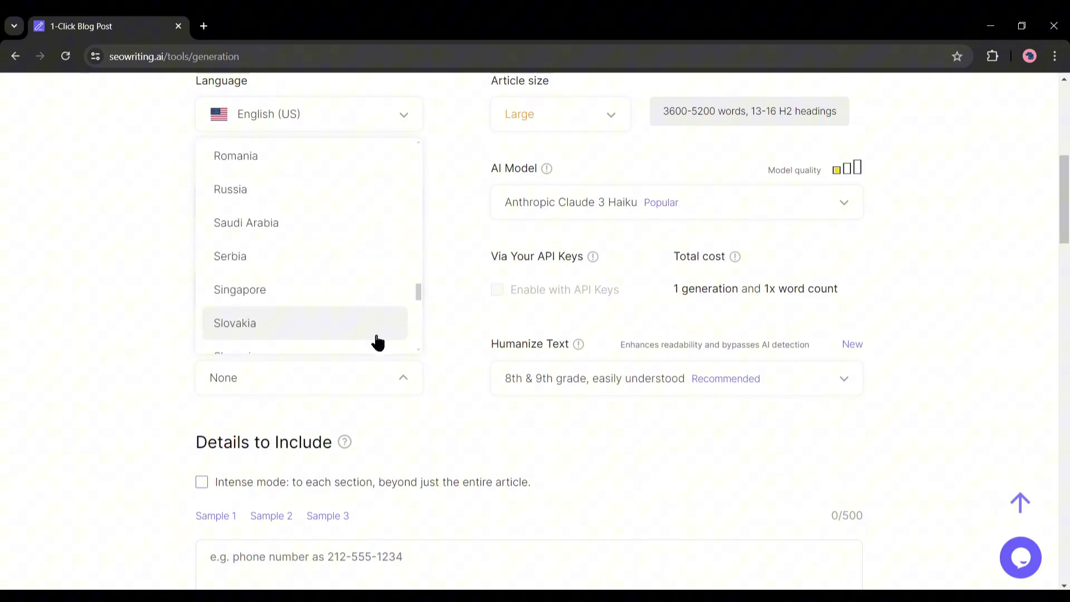
pyautogui.scroll(-3, 376, 341)
pyautogui.moveTo(418, 307)
pyautogui.mouseDown()
pyautogui.moveTo(416, 353)
pyautogui.moveTo(413, 151)
pyautogui.mouseUp()
# Select United States as the target country
pyautogui.click(226, 195)
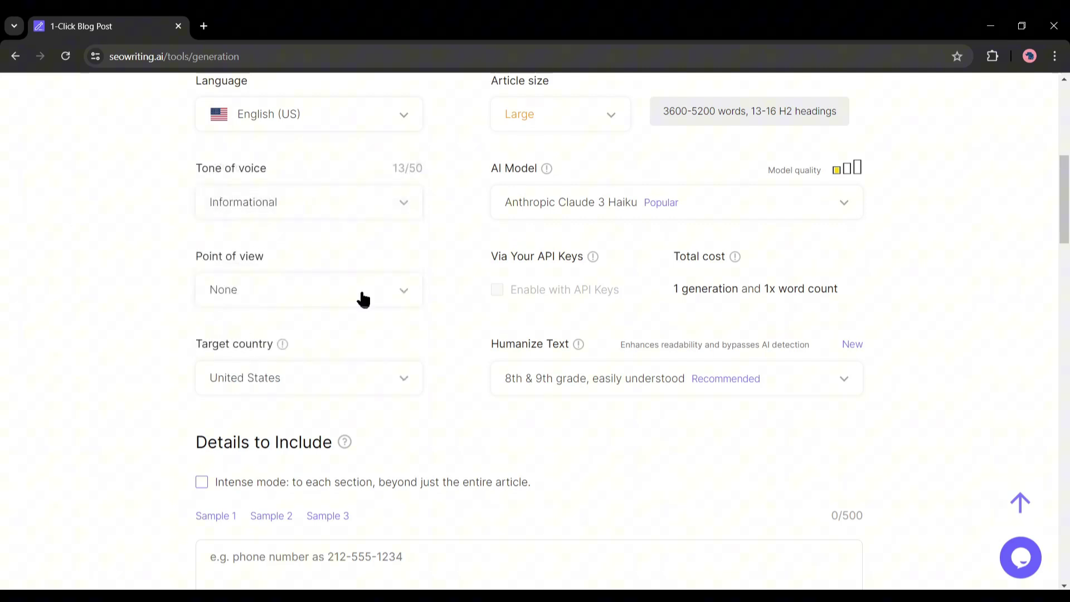
pyautogui.moveTo(491, 346); pyautogui.dragTo(574, 345)
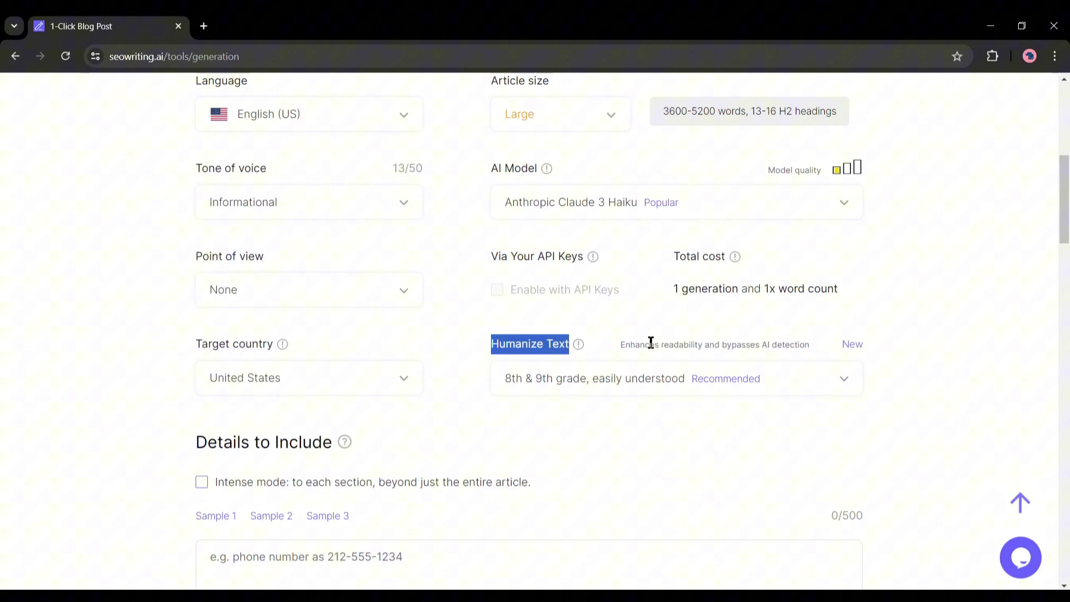
pyautogui.click(628, 342)
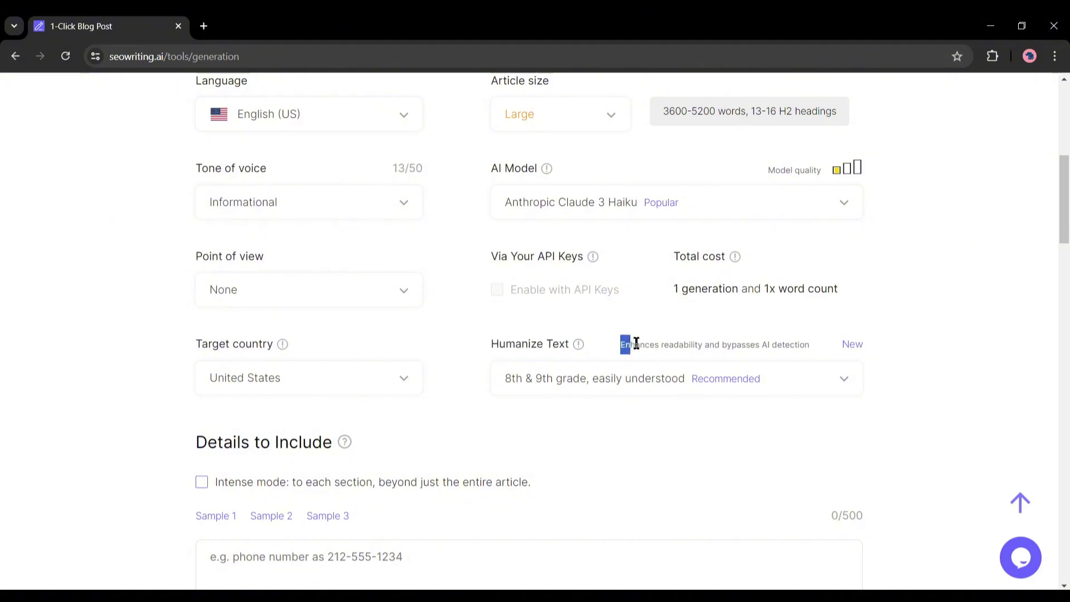
# Keep Humanize Text at the '8th & 9th grade, easily understood' level
pyautogui.moveTo(636, 343); pyautogui.dragTo(728, 344)
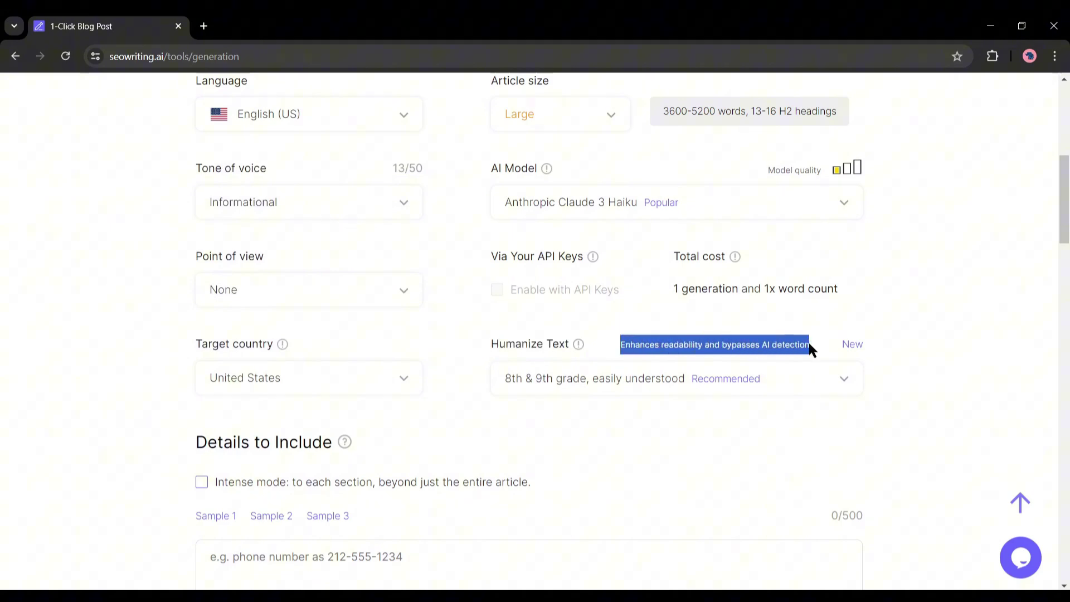
pyautogui.click(847, 389)
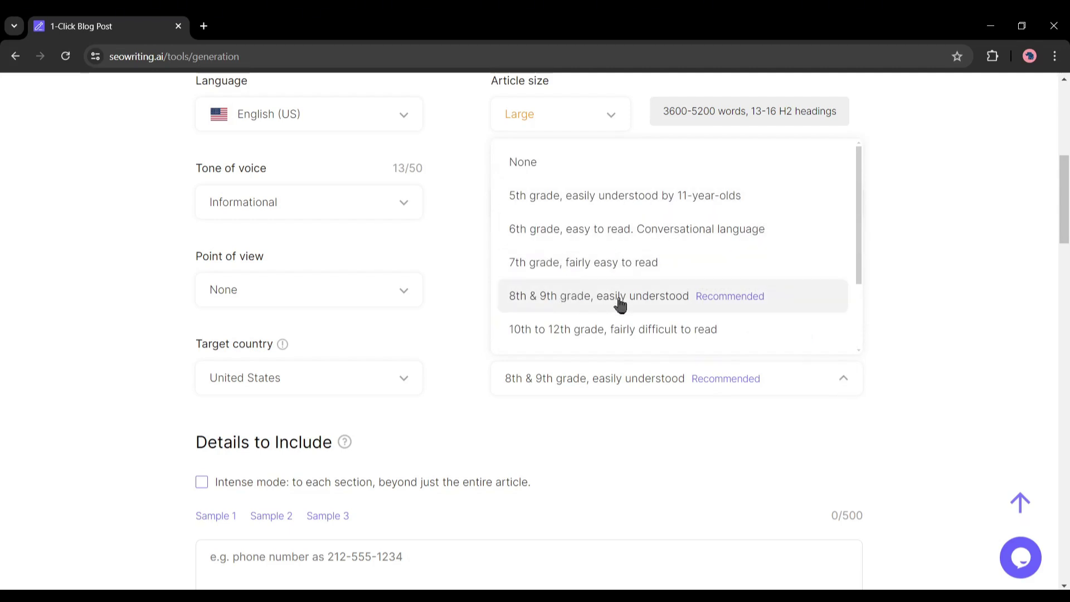
pyautogui.scroll(-2, 620, 305)
pyautogui.scroll(-1, 623, 307)
pyautogui.scroll(-1, 623, 308)
pyautogui.scroll(1, 623, 308)
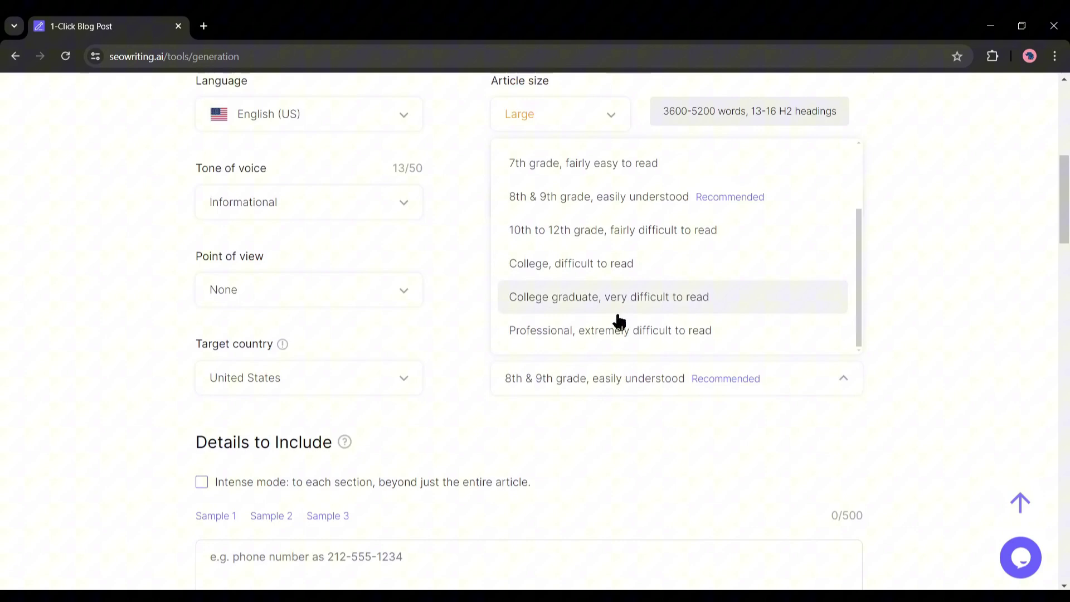
pyautogui.scroll(1, 675, 282)
pyautogui.click(618, 277)
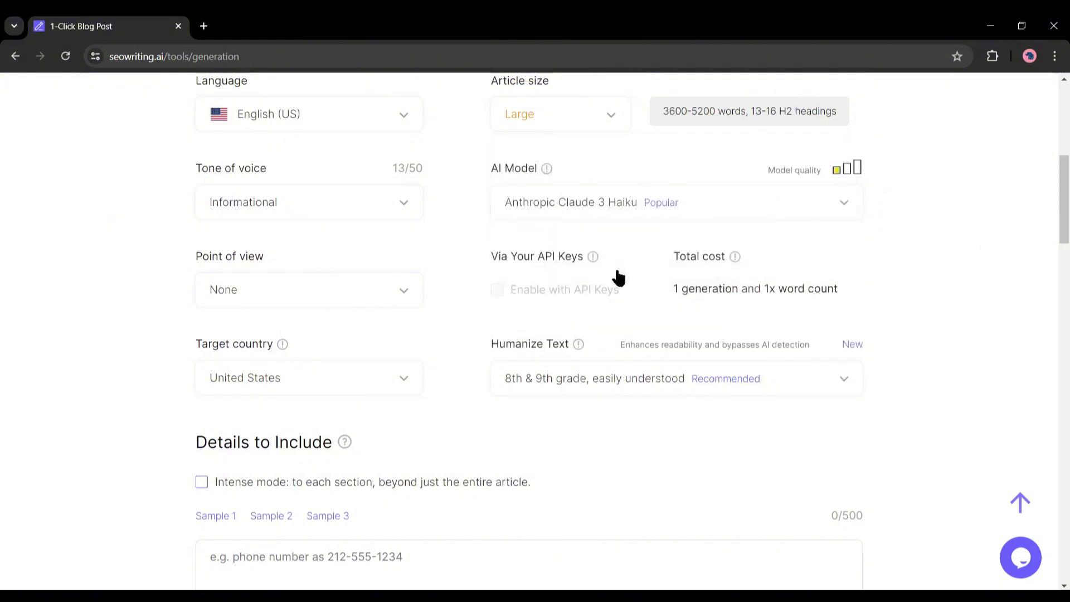
pyautogui.scroll(-3, 895, 339)
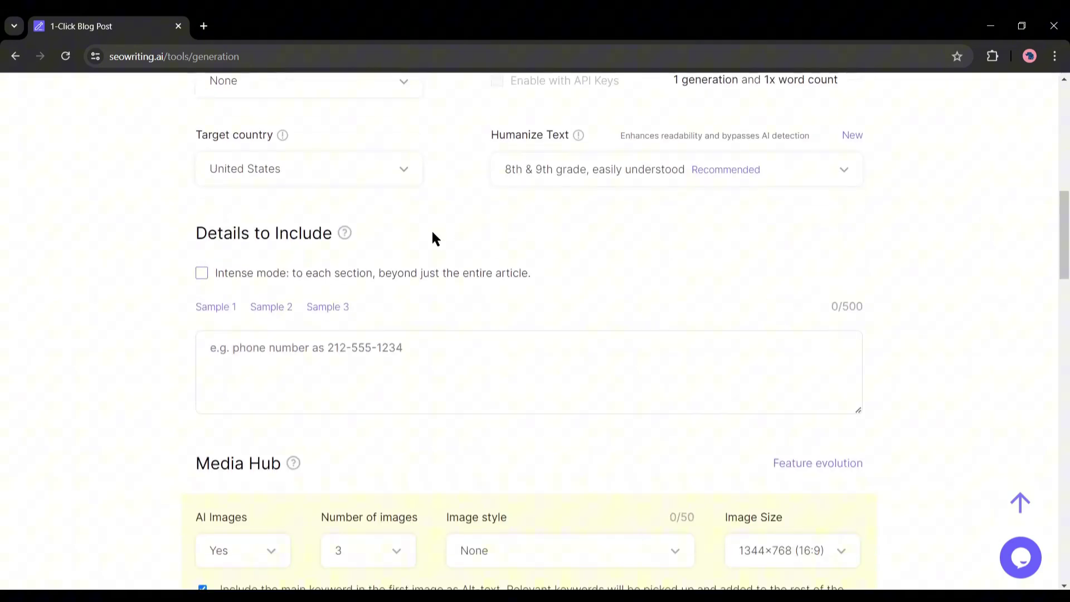
pyautogui.moveTo(186, 242); pyautogui.dragTo(471, 259)
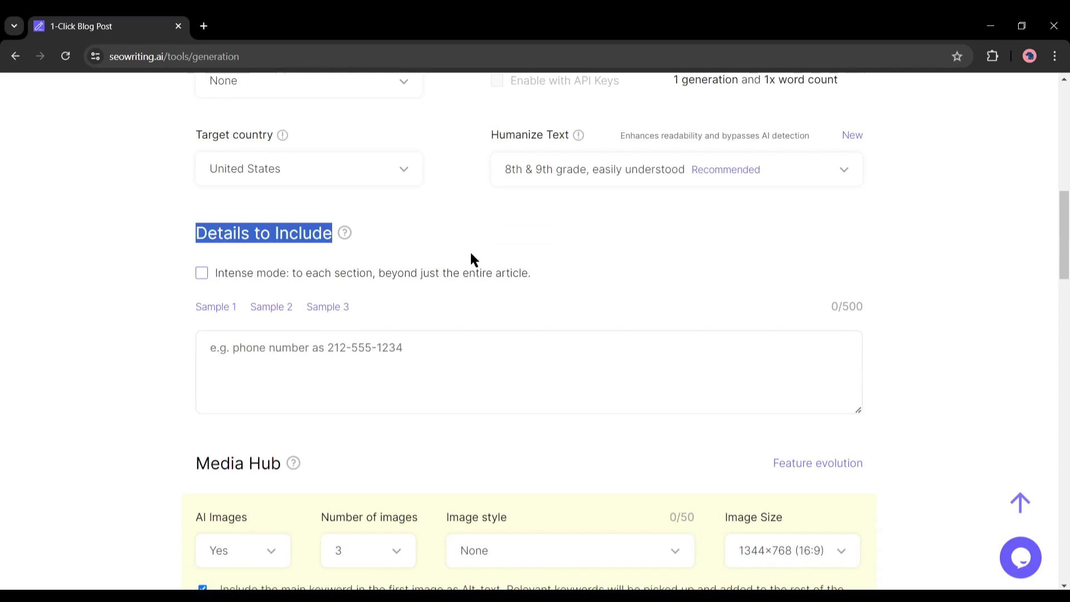
pyautogui.click(120, 359)
pyautogui.click(322, 353)
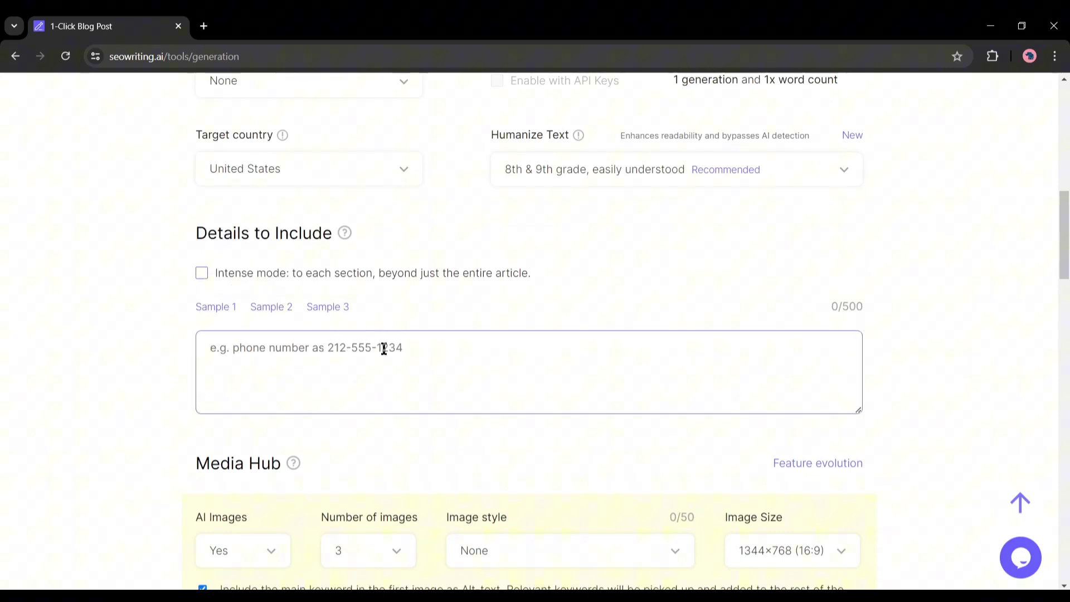
pyautogui.scroll(-3, 114, 344)
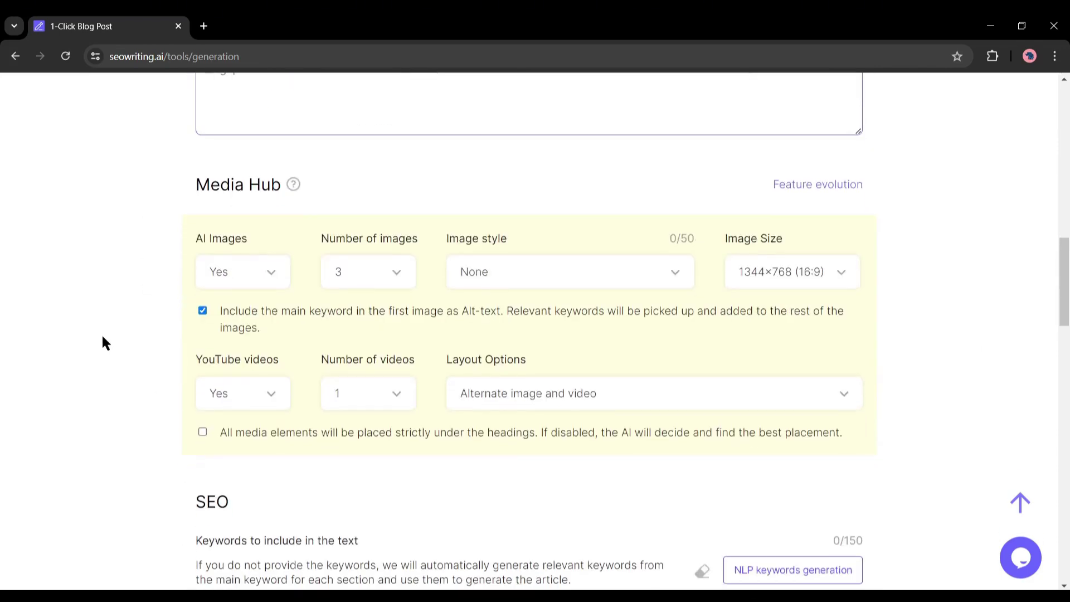
pyautogui.moveTo(194, 191); pyautogui.dragTo(323, 196)
pyautogui.click(342, 192)
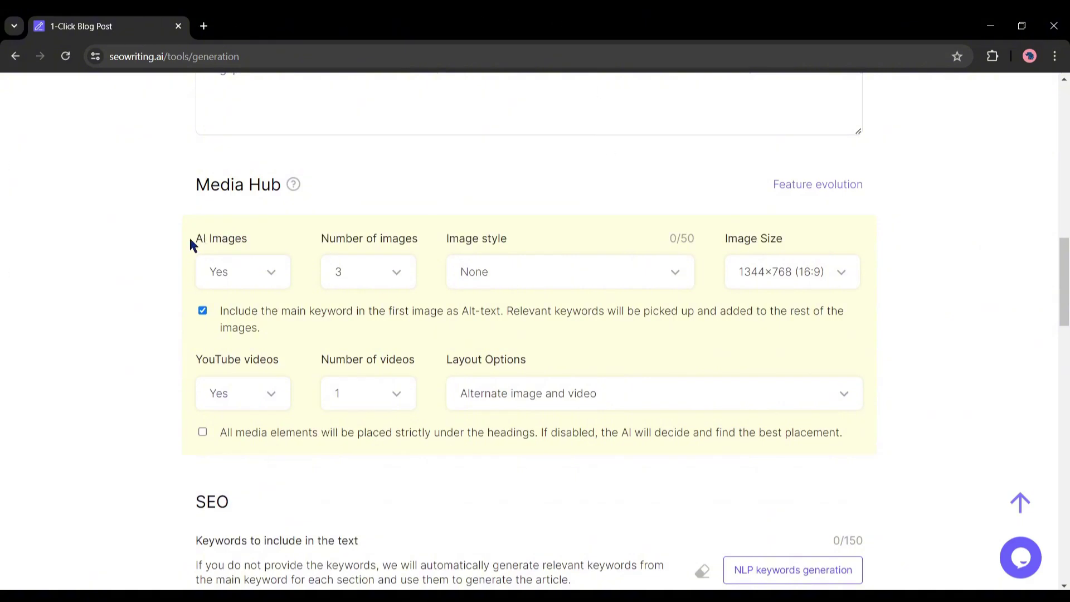
pyautogui.moveTo(189, 238); pyautogui.dragTo(255, 239)
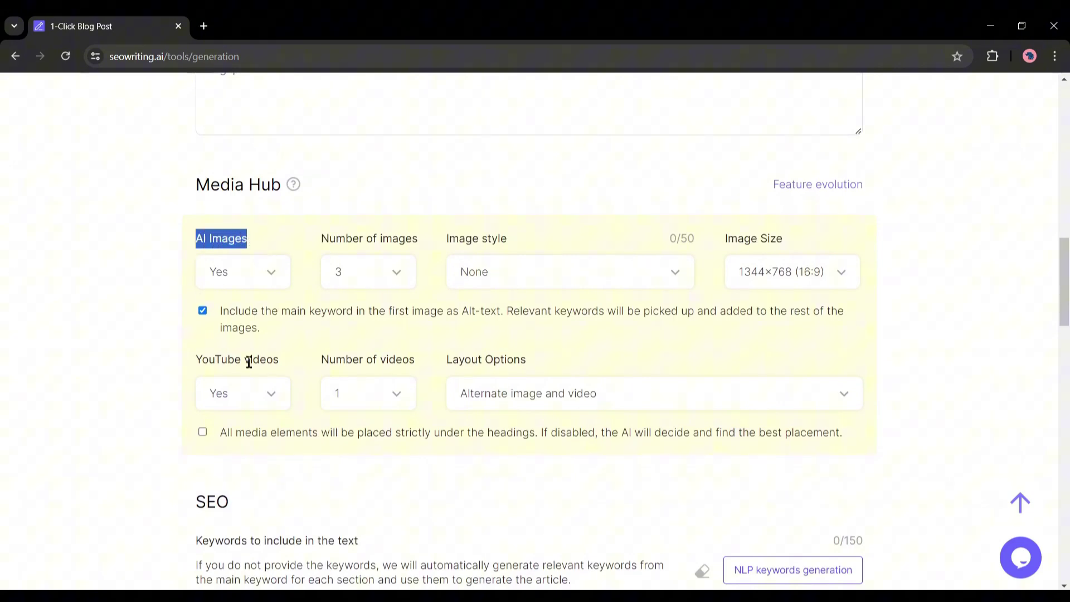
pyautogui.moveTo(197, 361); pyautogui.dragTo(282, 359)
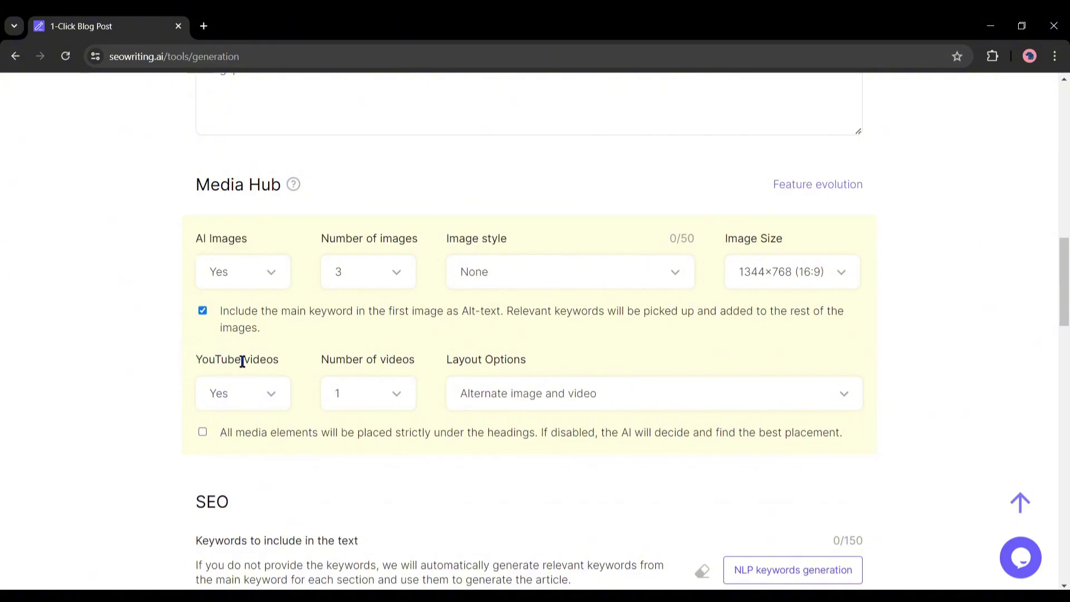
pyautogui.click(190, 237)
pyautogui.moveTo(183, 233); pyautogui.dragTo(242, 239)
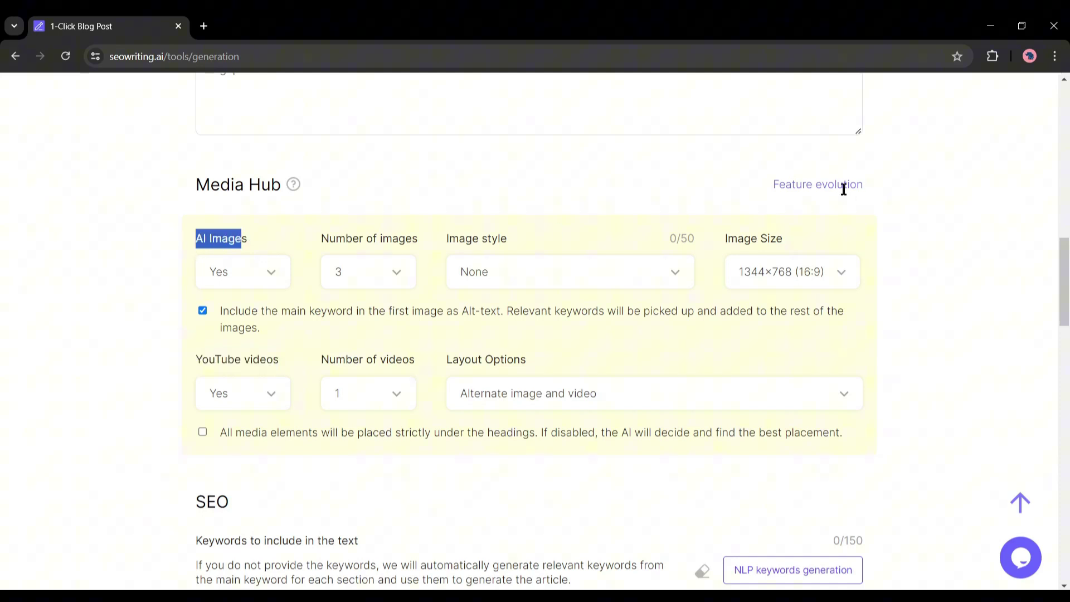
pyautogui.moveTo(844, 189); pyautogui.dragTo(776, 183)
pyautogui.click(777, 185)
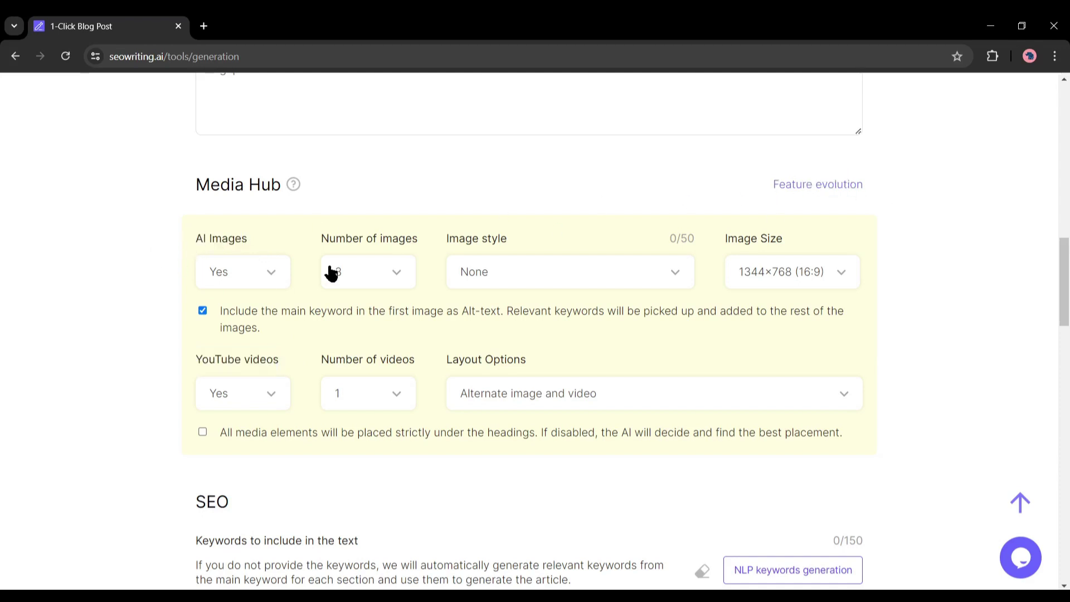
# Keep AI images on and set the number of images to five
pyautogui.click(269, 278)
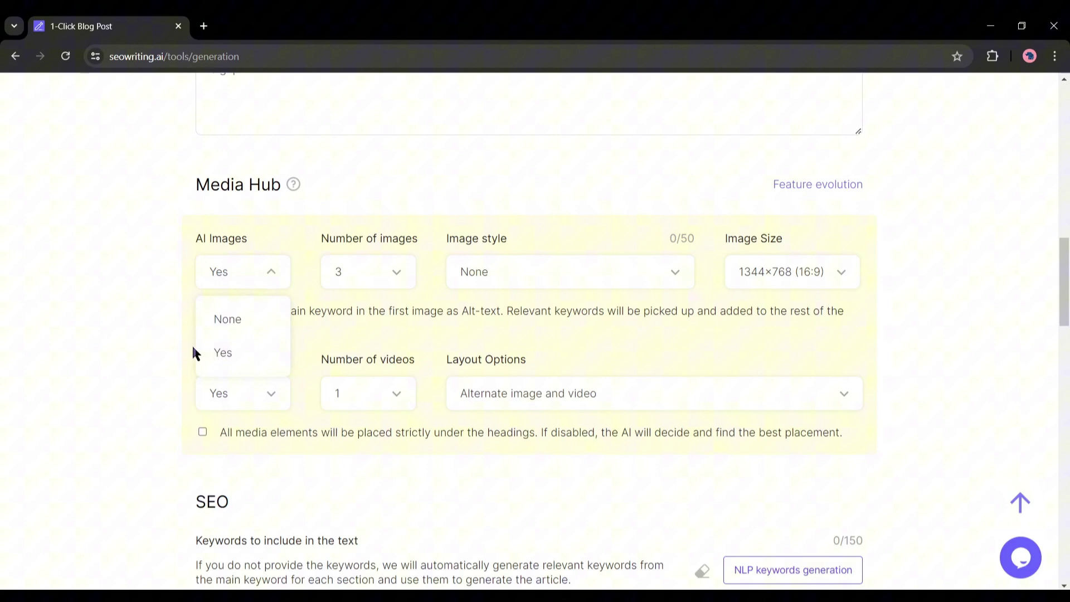
pyautogui.click(239, 353)
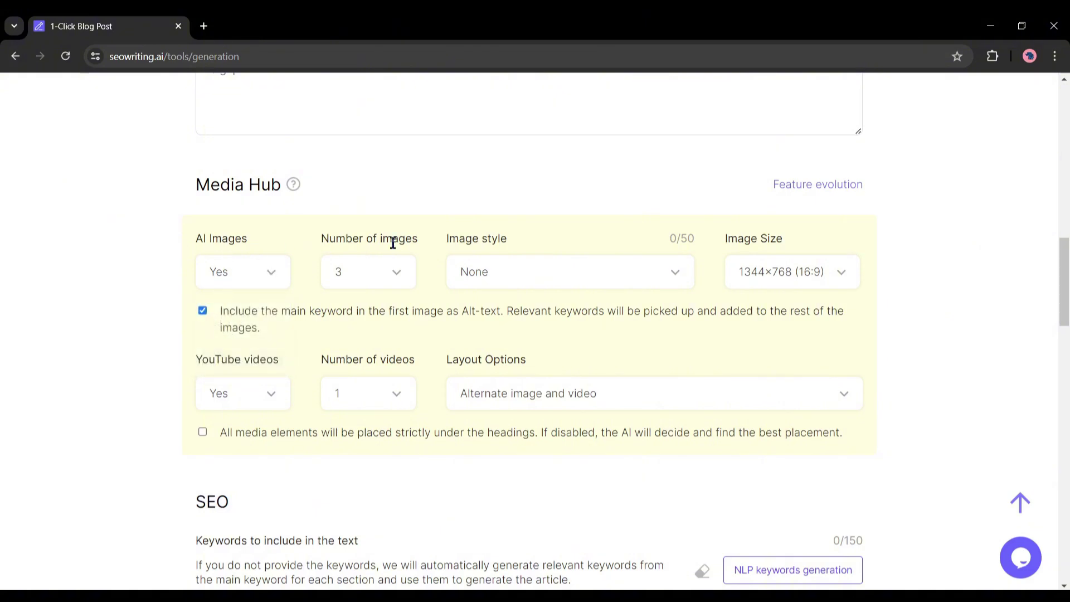
pyautogui.click(399, 284)
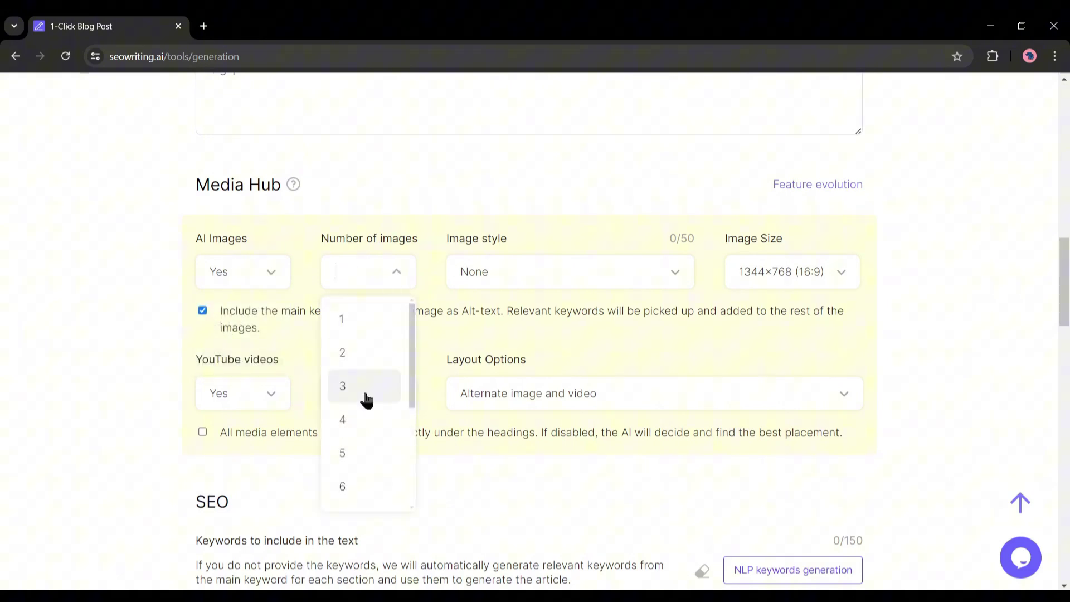
pyautogui.click(362, 457)
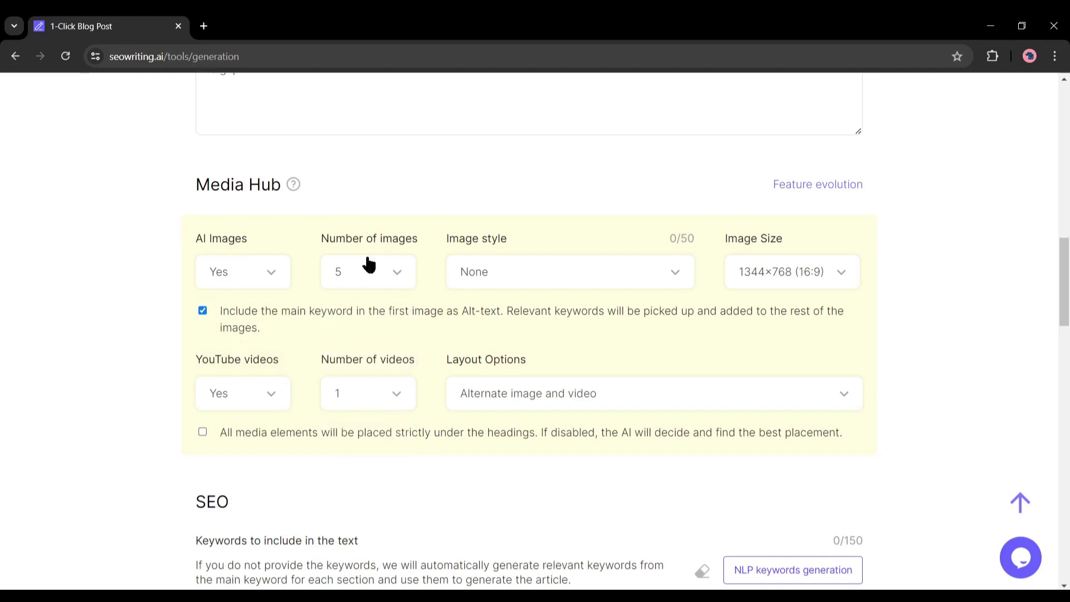
# Choose Cinematic image style and 1152×768 (3:2) size, with keyword alt-text
pyautogui.click(627, 273)
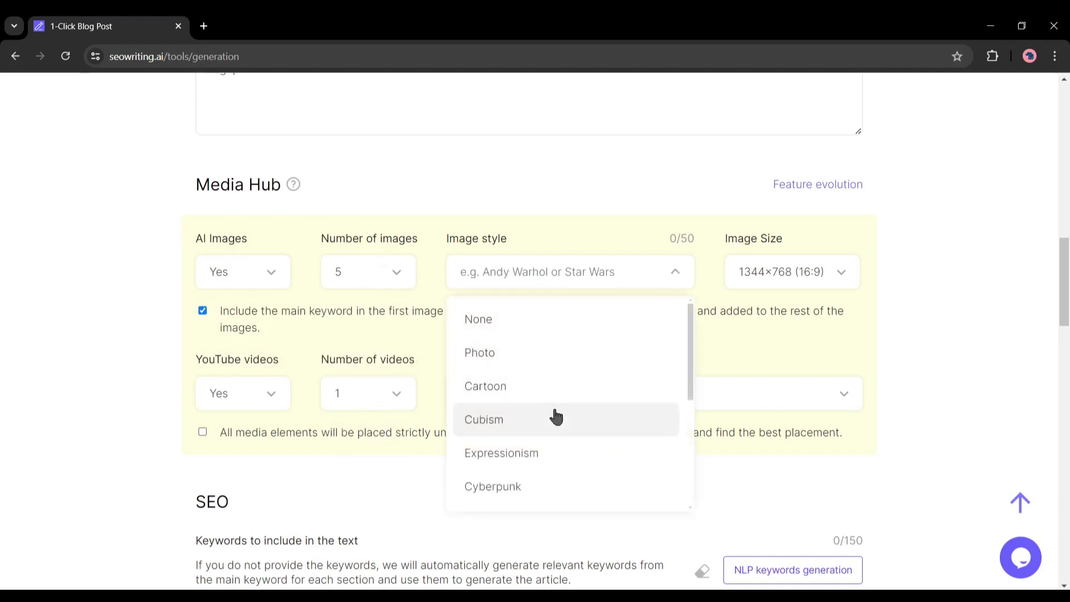
pyautogui.scroll(-1, 555, 415)
pyautogui.scroll(-1, 554, 428)
pyautogui.scroll(-1, 554, 427)
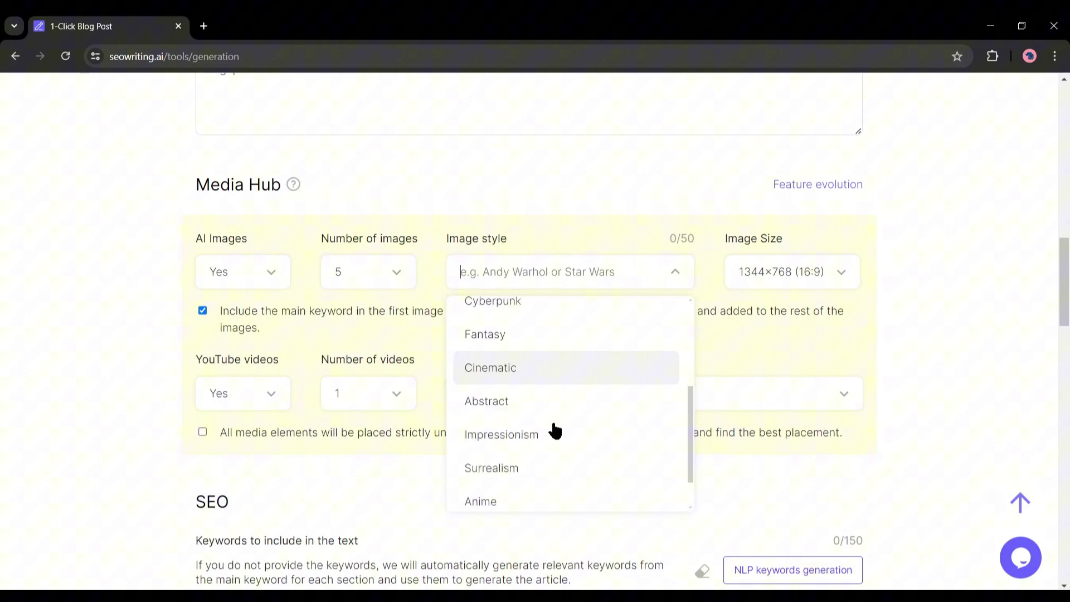
pyautogui.scroll(-1, 554, 429)
pyautogui.scroll(-1, 555, 430)
pyautogui.scroll(-1, 554, 429)
pyautogui.scroll(-1, 552, 449)
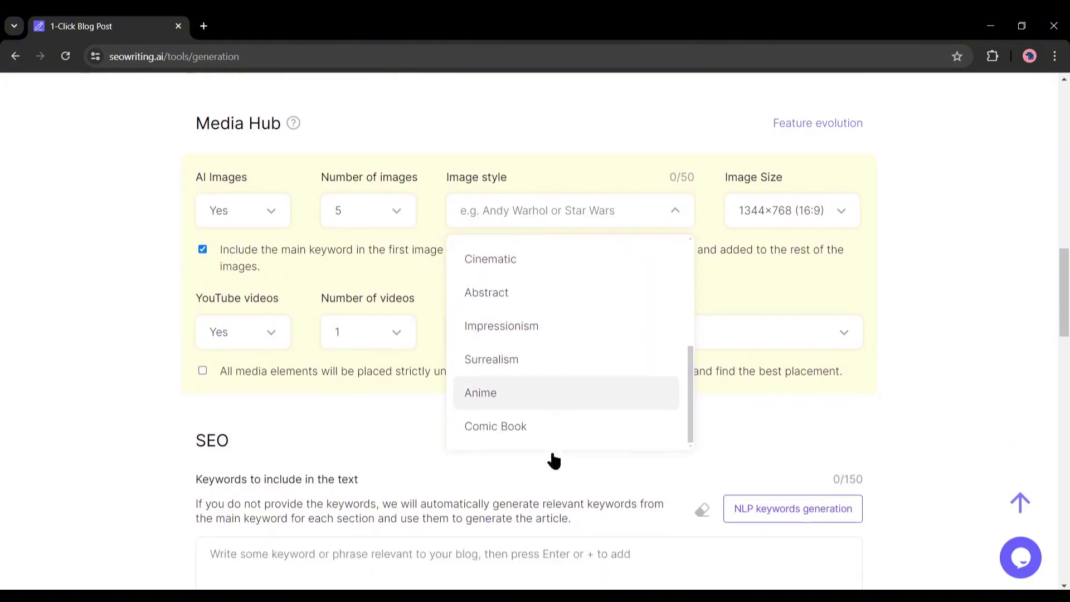
pyautogui.scroll(1, 551, 450)
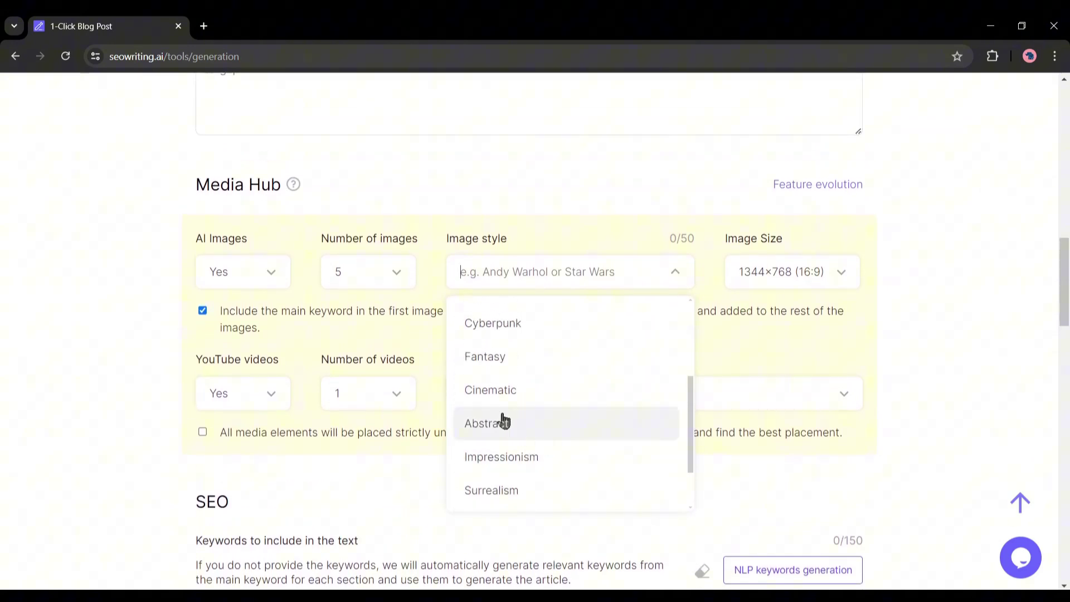
pyautogui.click(536, 403)
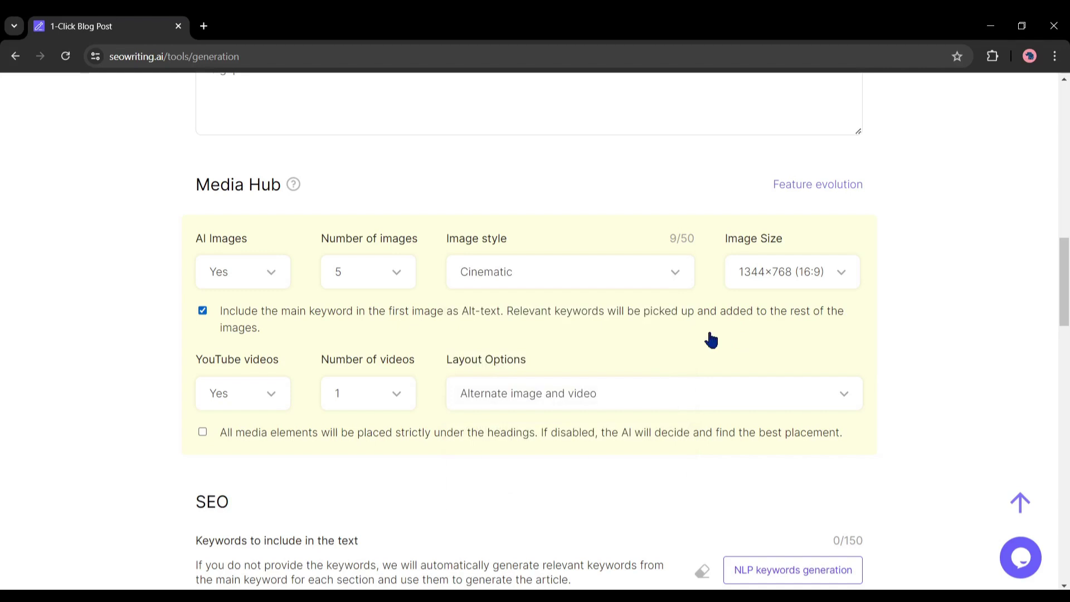
pyautogui.click(850, 279)
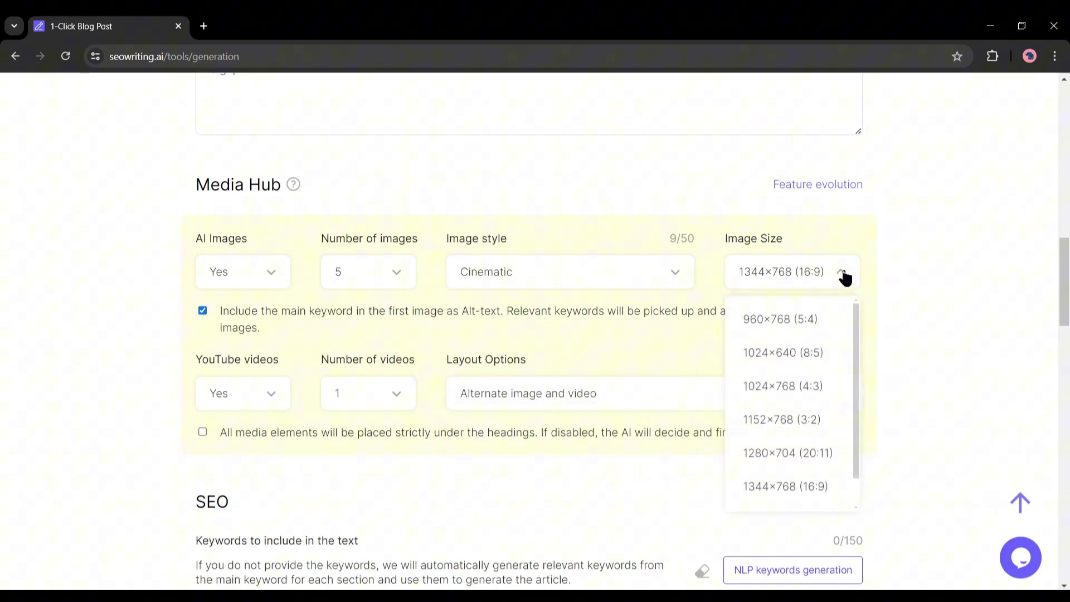
pyautogui.click(836, 427)
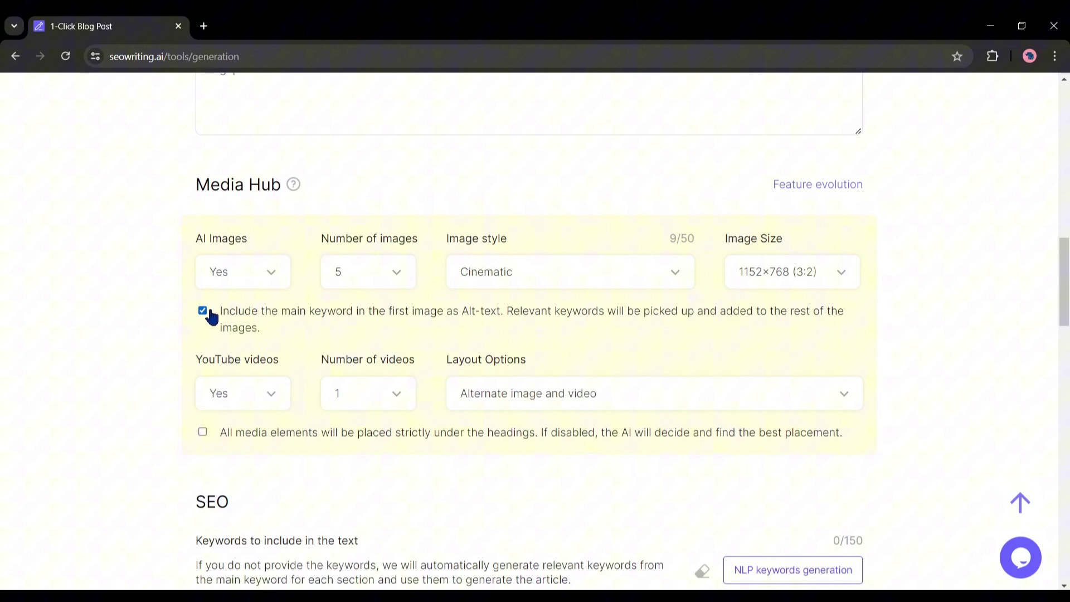
pyautogui.moveTo(219, 311)
pyautogui.mouseDown()
pyautogui.moveTo(332, 324)
pyautogui.moveTo(406, 316)
pyautogui.moveTo(267, 330)
pyautogui.mouseUp()
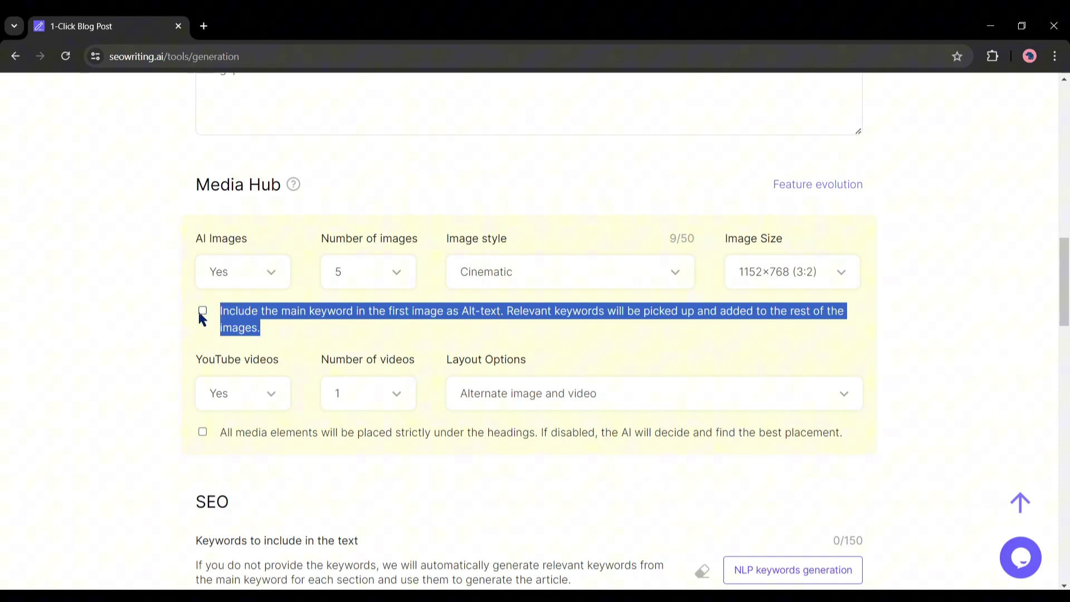
pyautogui.click(195, 337)
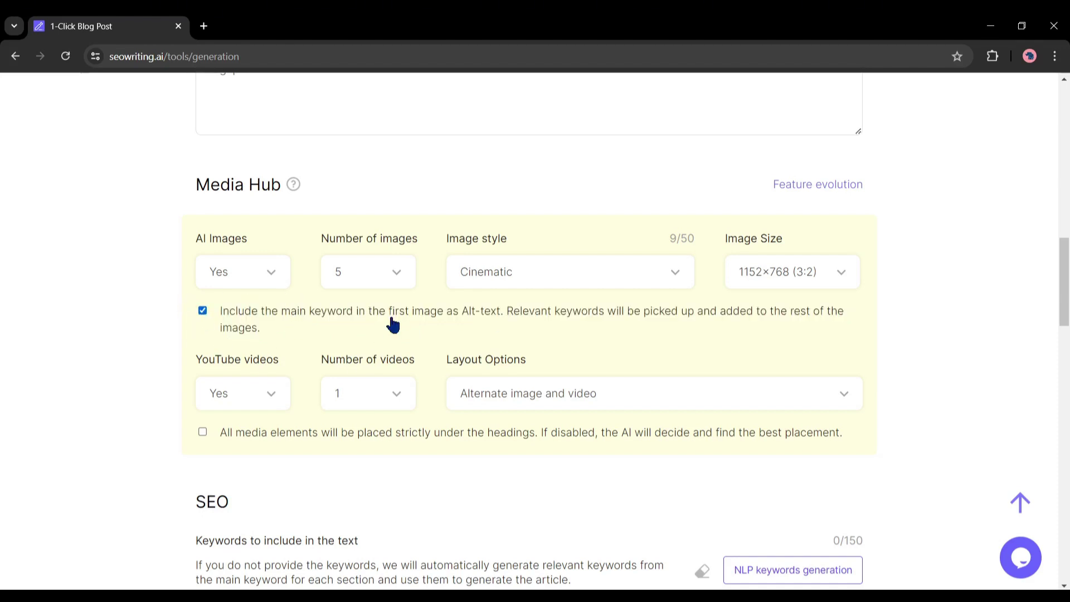
pyautogui.scroll(-2, 386, 323)
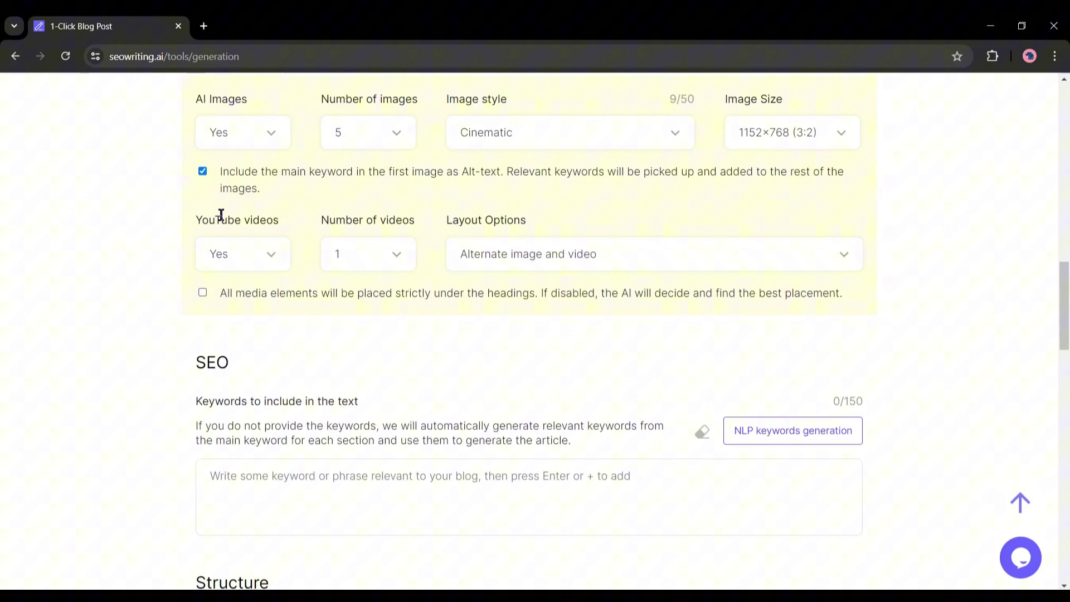
# Include two YouTube videos and keep the alternating image-and-video layout
pyautogui.moveTo(197, 218); pyautogui.dragTo(275, 217)
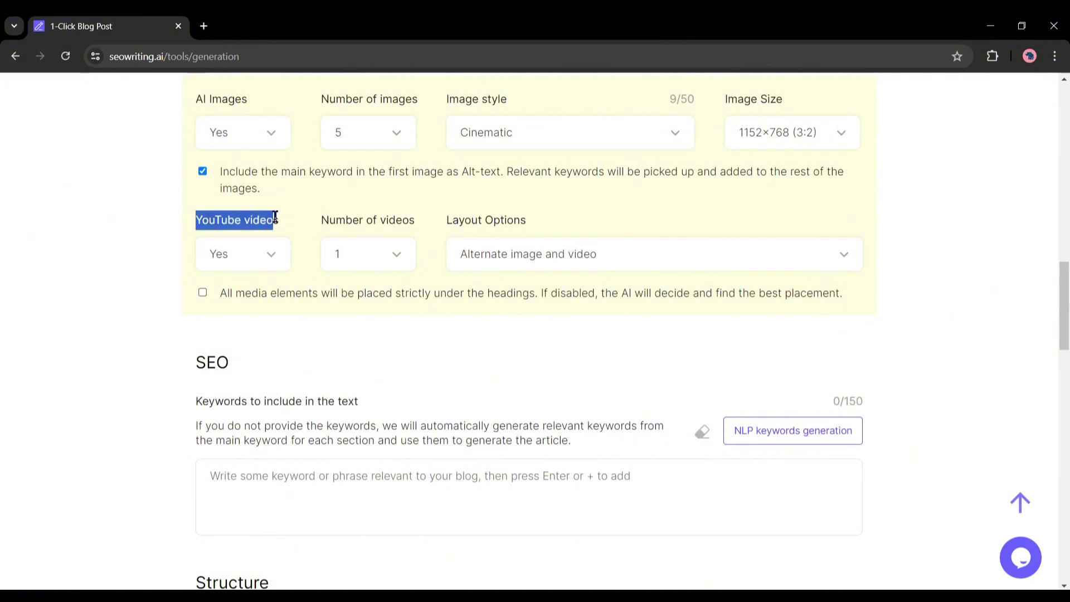
pyautogui.click(344, 216)
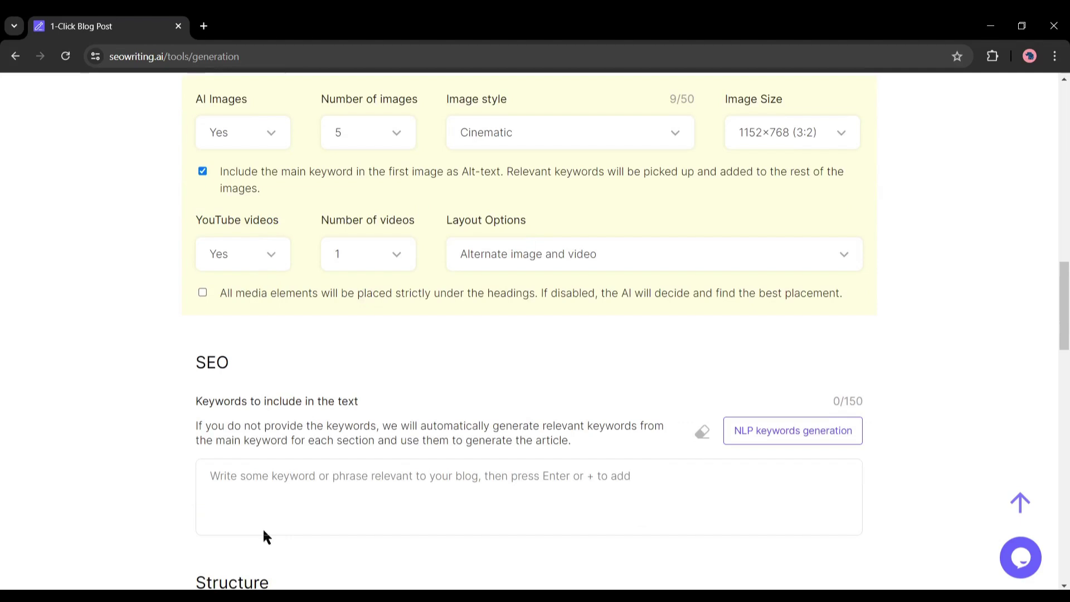
pyautogui.click(271, 264)
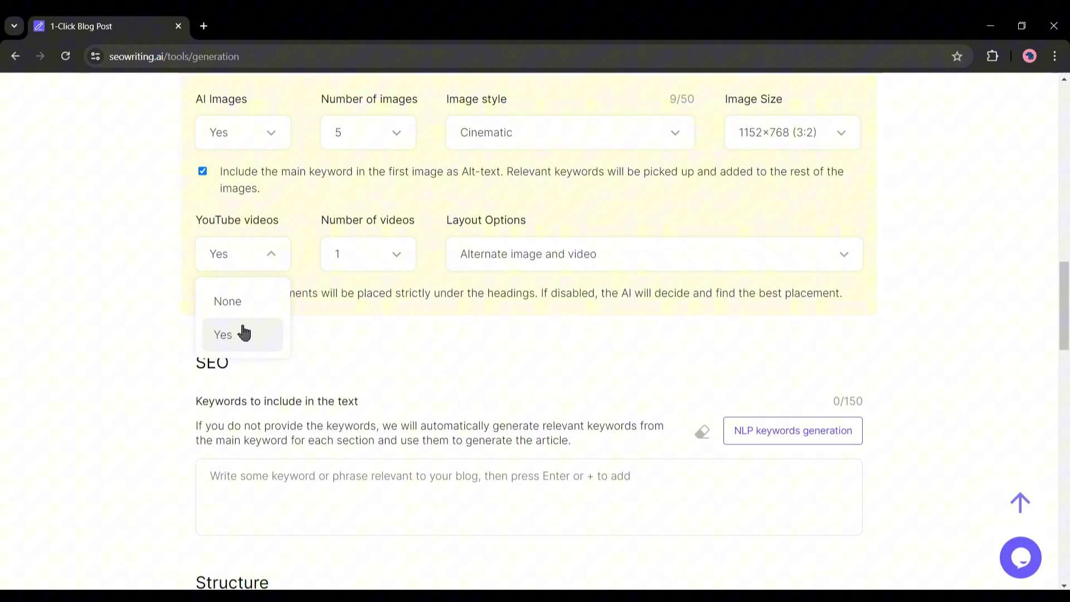
pyautogui.click(232, 336)
pyautogui.click(401, 253)
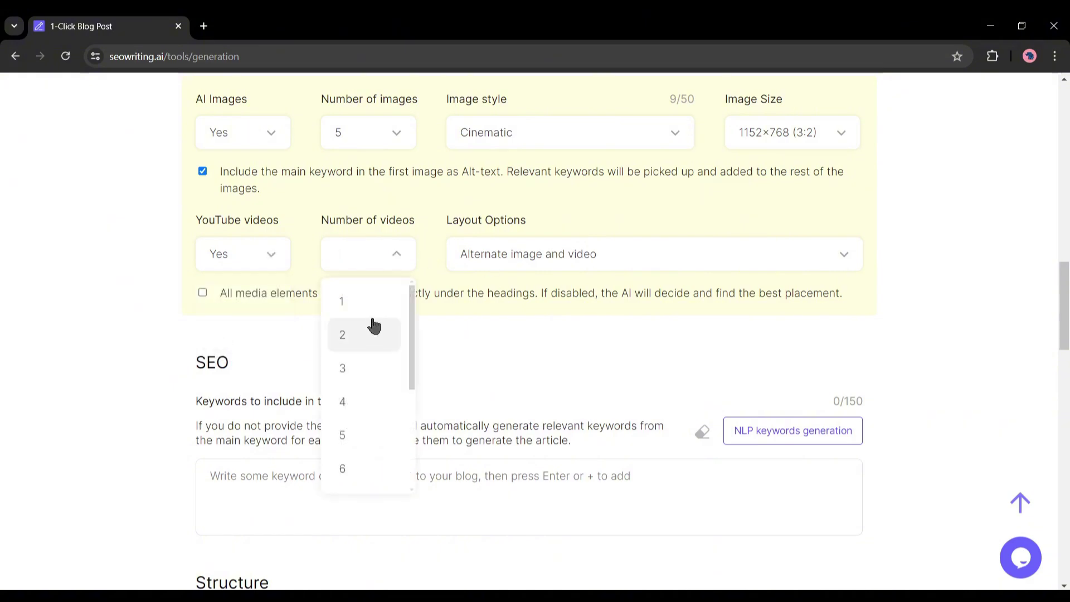
pyautogui.click(356, 342)
pyautogui.click(840, 257)
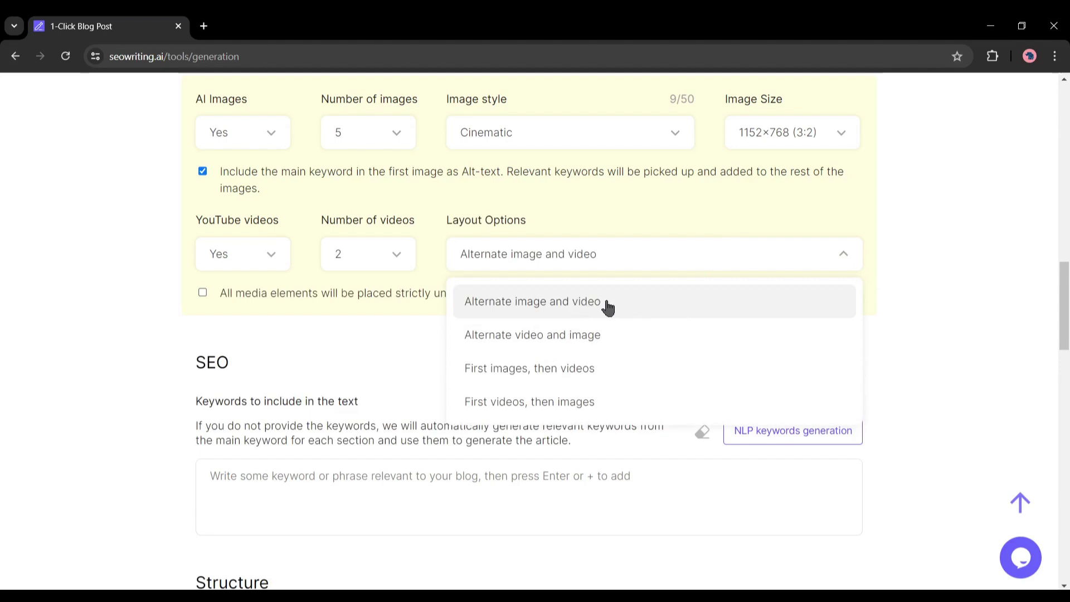
pyautogui.click(620, 312)
pyautogui.scroll(-2, 621, 276)
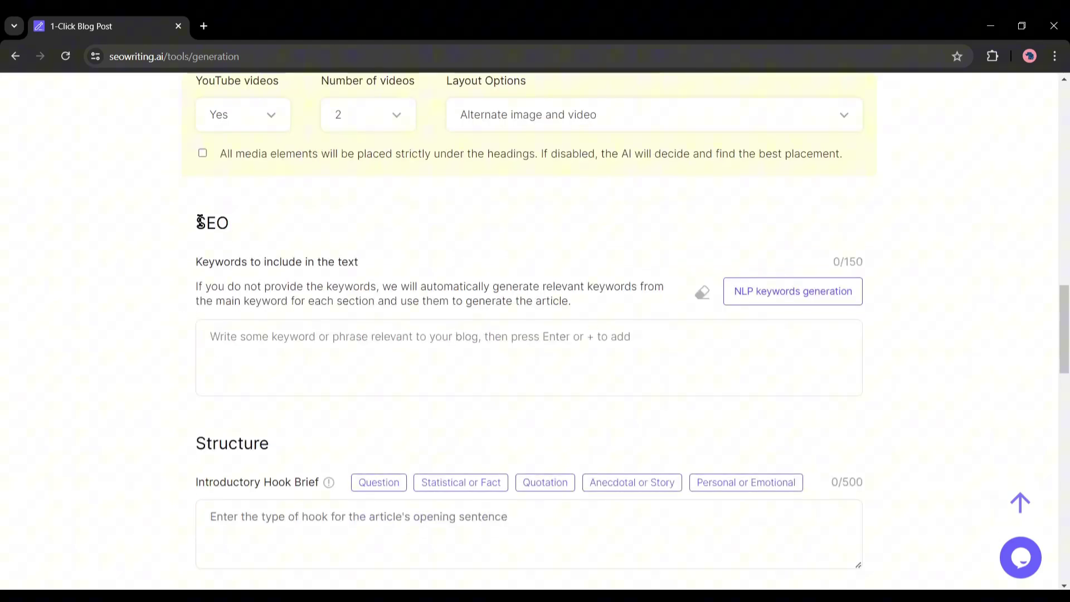
# Run NLP keyword generation three times, yielding 18 New York history keywords
pyautogui.moveTo(199, 221); pyautogui.dragTo(284, 224)
pyautogui.click(290, 222)
pyautogui.click(808, 302)
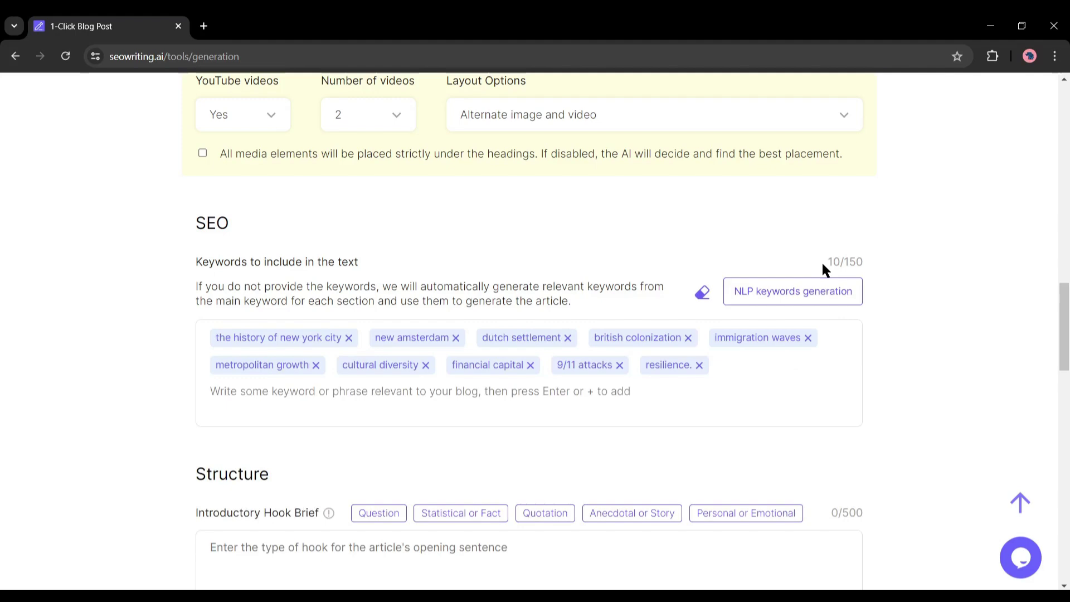
pyautogui.moveTo(824, 261); pyautogui.dragTo(856, 264)
pyautogui.click(841, 303)
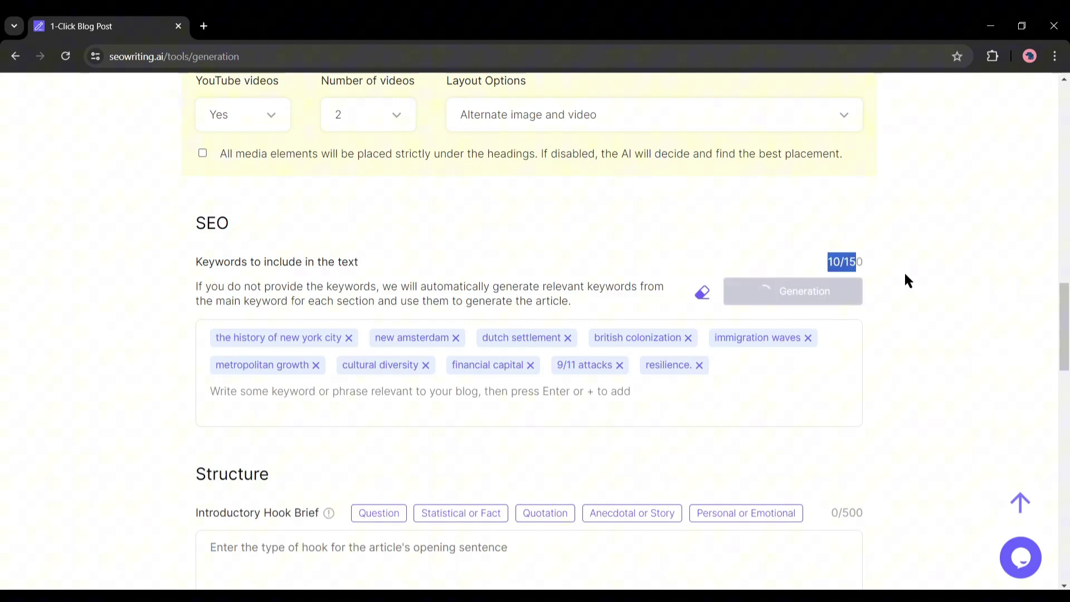
pyautogui.click(854, 295)
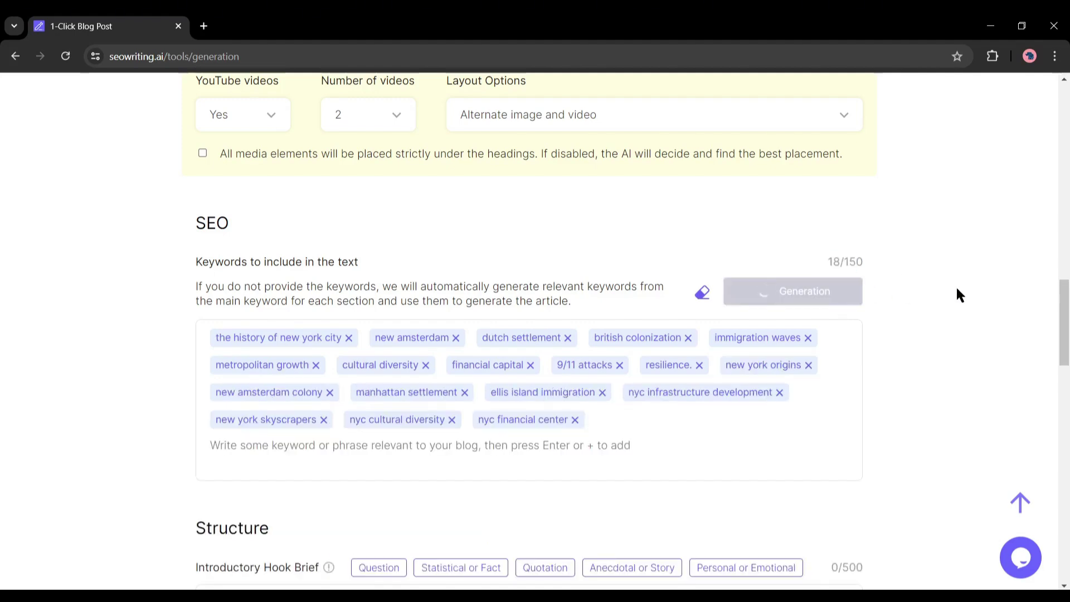
pyautogui.scroll(-2, 927, 309)
pyautogui.scroll(-3, 962, 293)
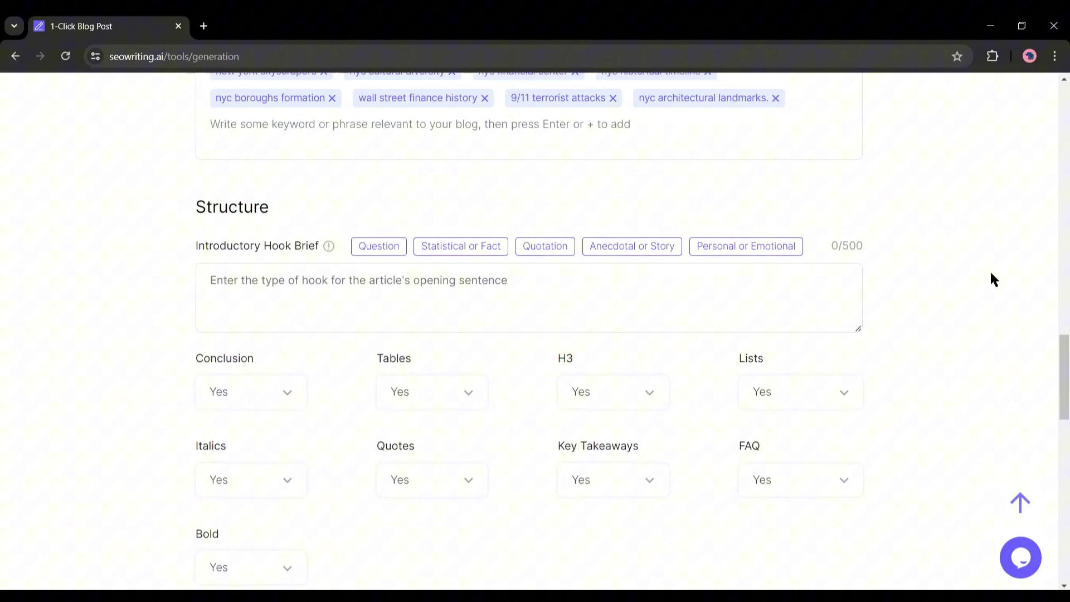
# Review the Structure section and start editing the question-style introductory hook brief
pyautogui.moveTo(191, 208); pyautogui.dragTo(295, 209)
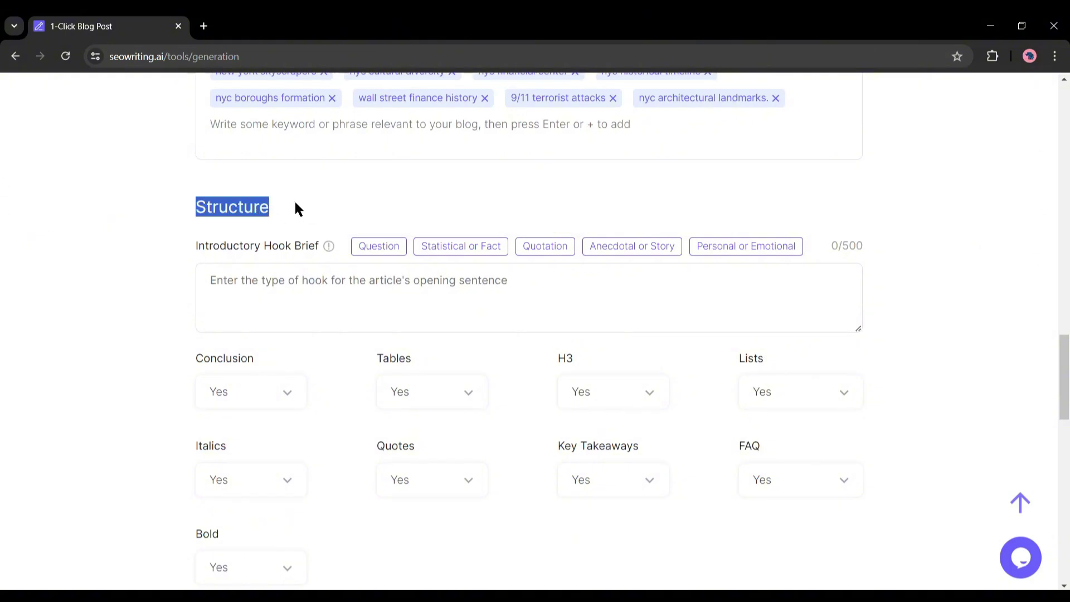
pyautogui.click(328, 208)
pyautogui.moveTo(209, 246); pyautogui.dragTo(352, 257)
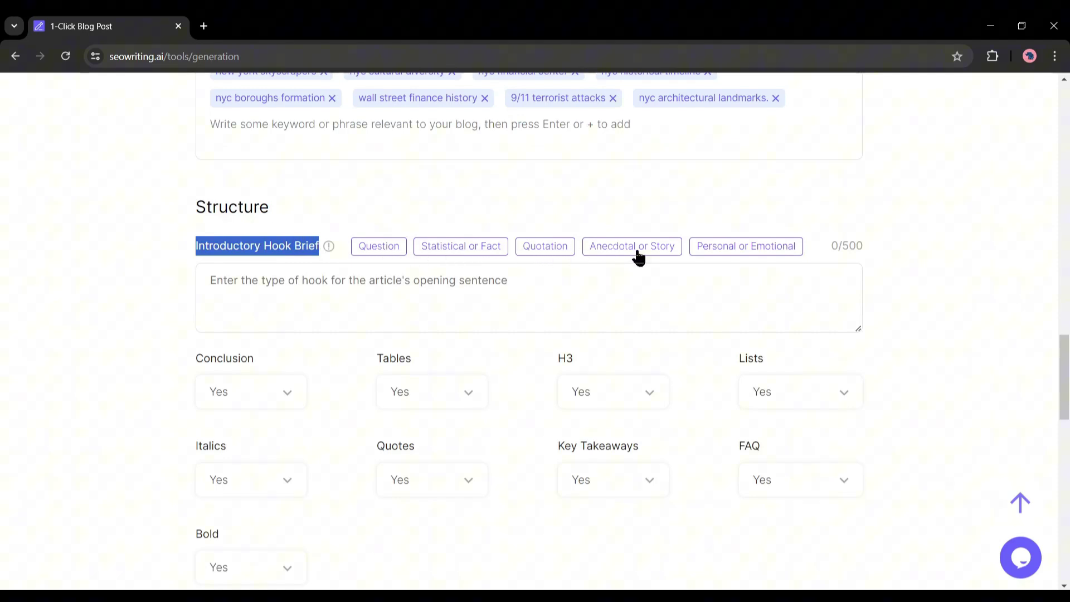
pyautogui.click(776, 209)
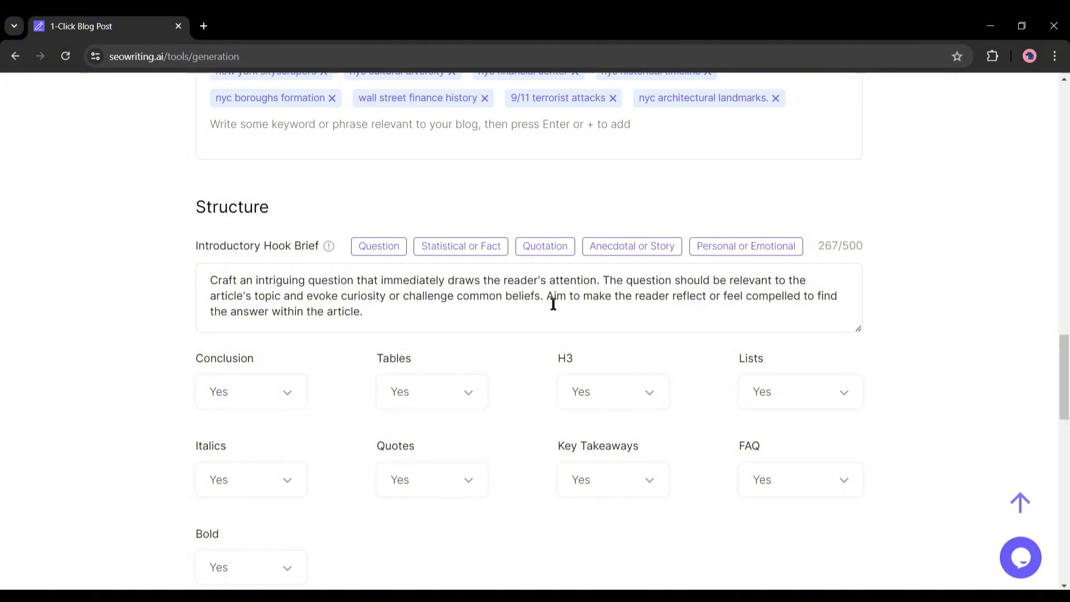
pyautogui.click(345, 311)
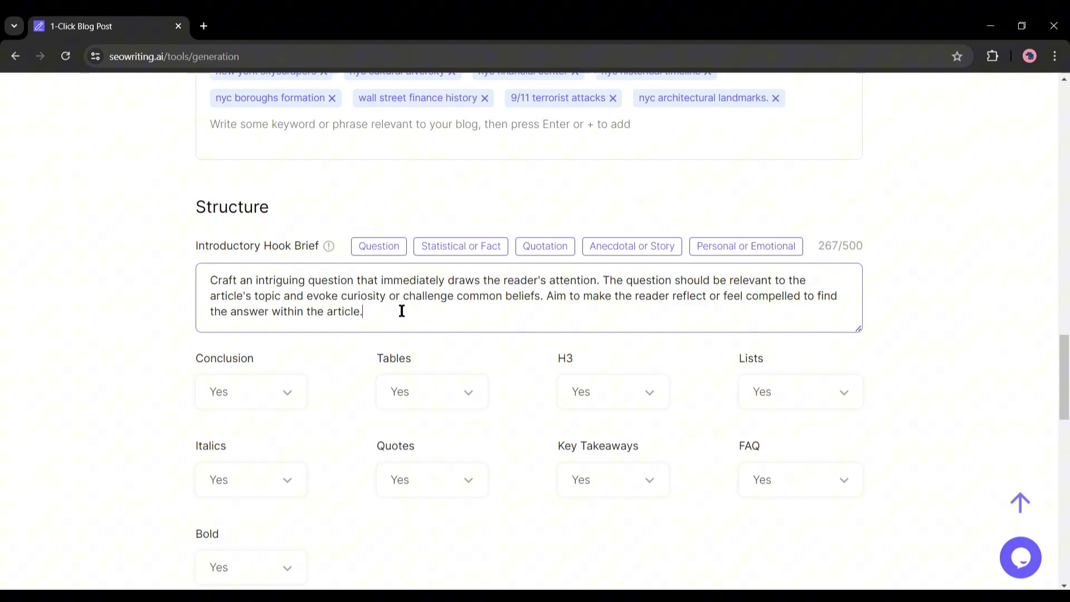
pyautogui.scroll(-1, 158, 301)
pyautogui.scroll(-1, 162, 292)
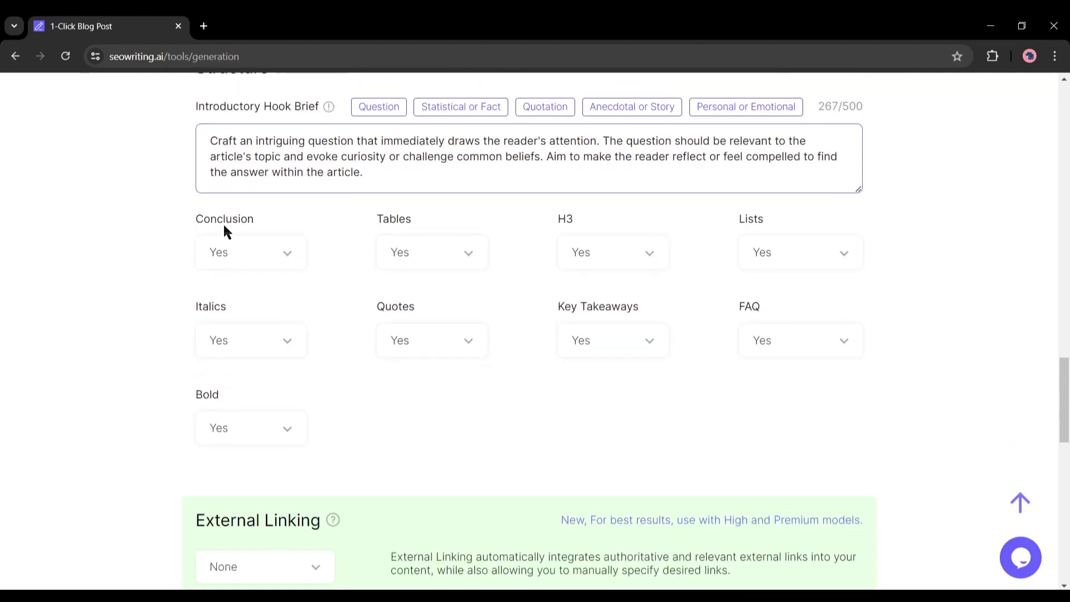
# Switch Key Takeaways to No in the Structure section, leaving other options on Yes
pyautogui.doubleClick(372, 225)
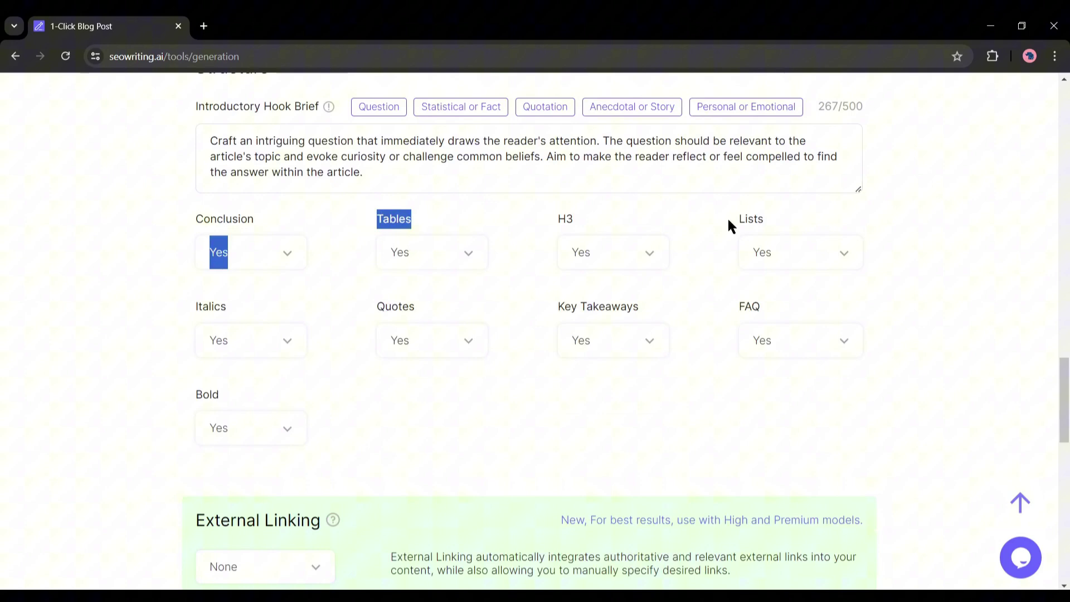
pyautogui.click(598, 305)
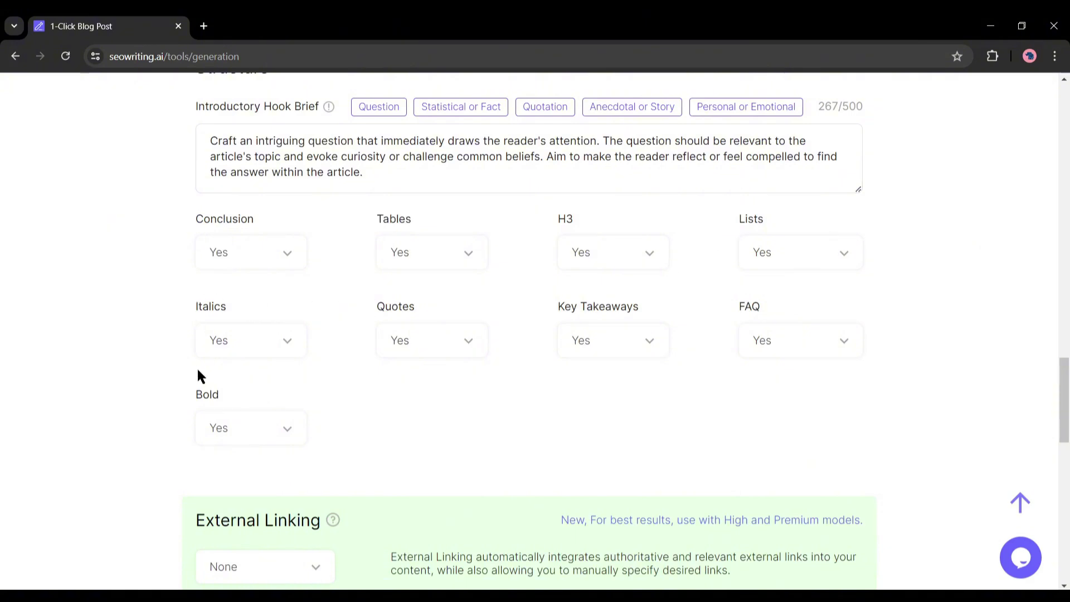
pyautogui.click(638, 341)
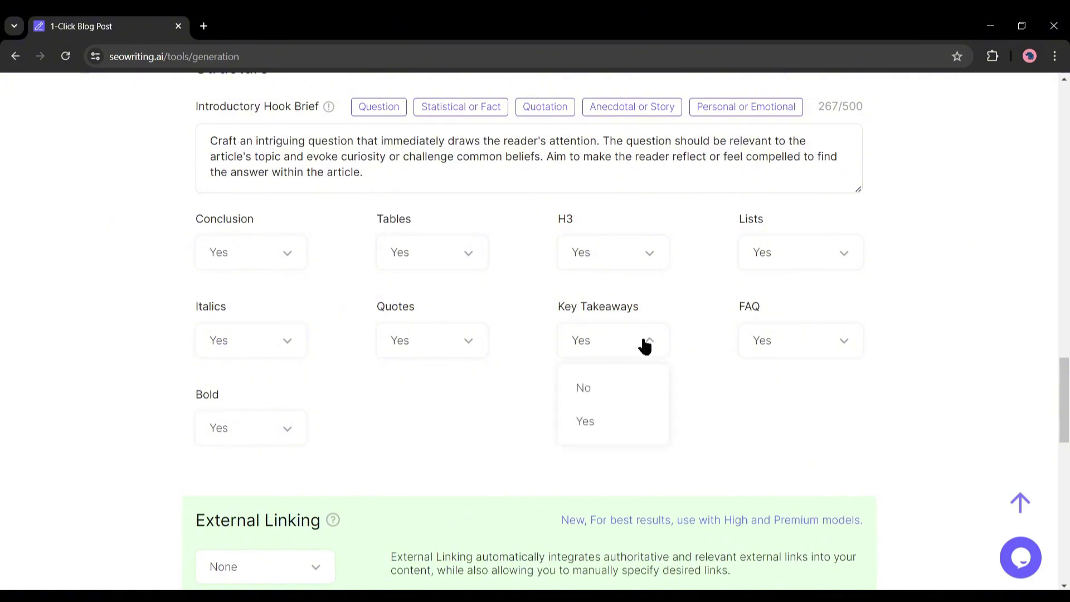
pyautogui.click(608, 388)
pyautogui.scroll(-3, 390, 371)
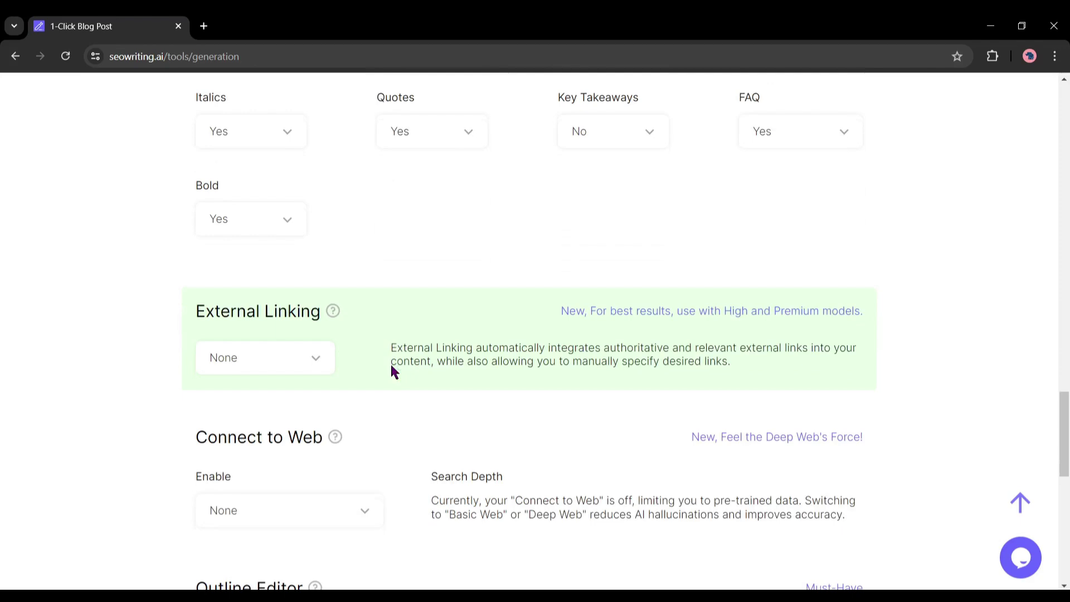
# Try the Custom external linking mode and its source URL field
pyautogui.moveTo(205, 309); pyautogui.dragTo(411, 316)
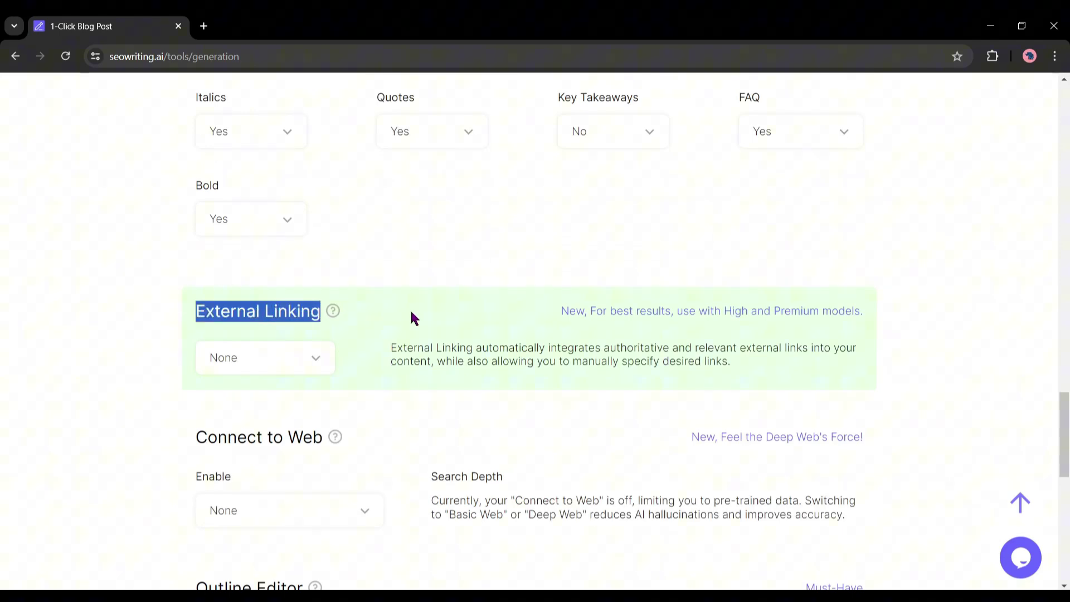
pyautogui.click(555, 318)
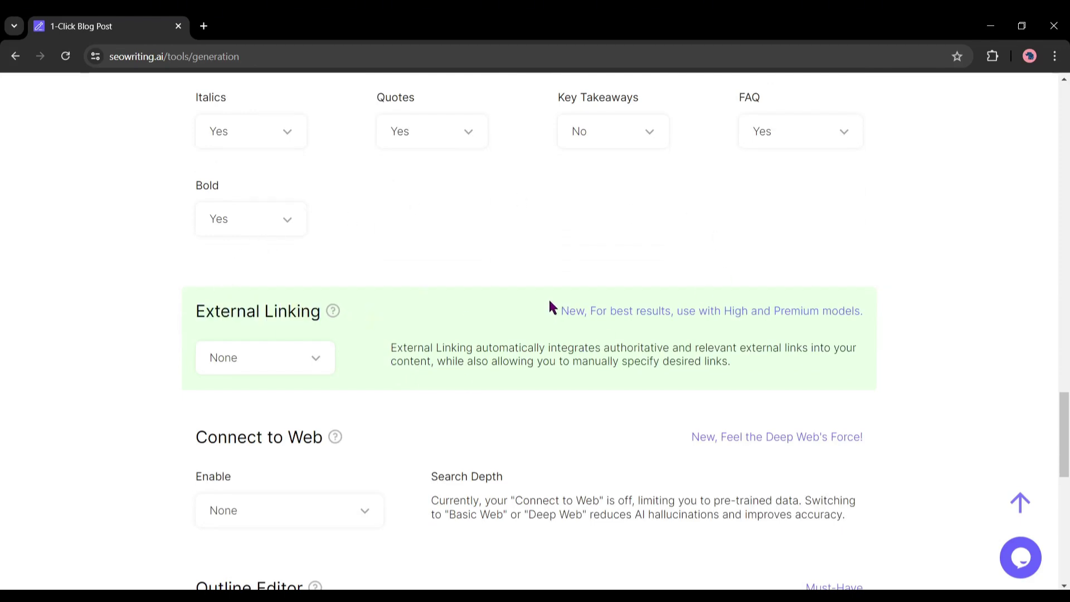
pyautogui.moveTo(550, 307)
pyautogui.mouseDown()
pyautogui.moveTo(558, 329)
pyautogui.moveTo(857, 348)
pyautogui.mouseUp()
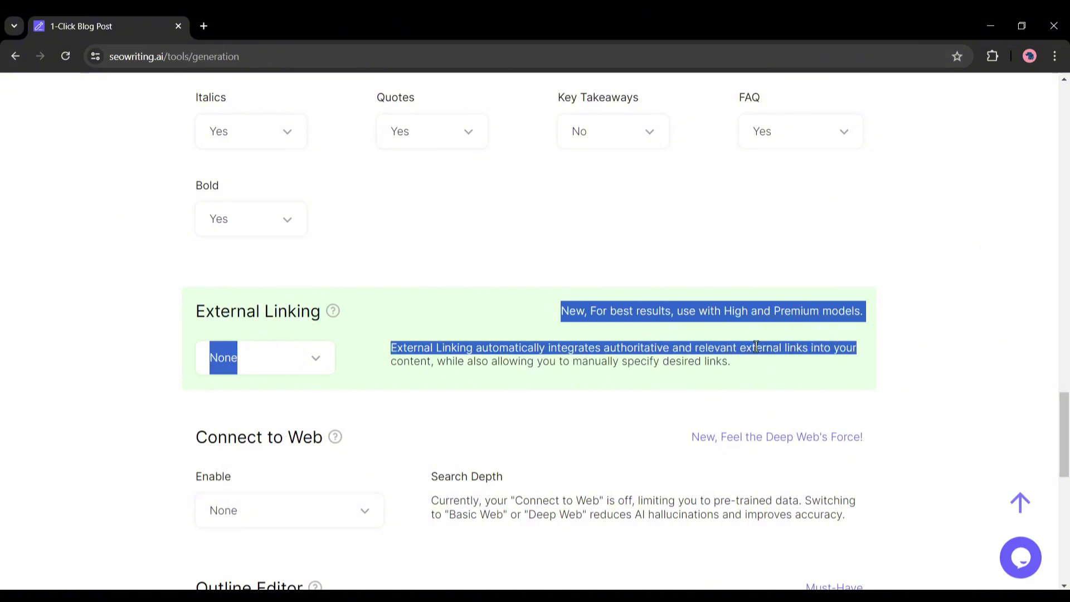
pyautogui.click(711, 351)
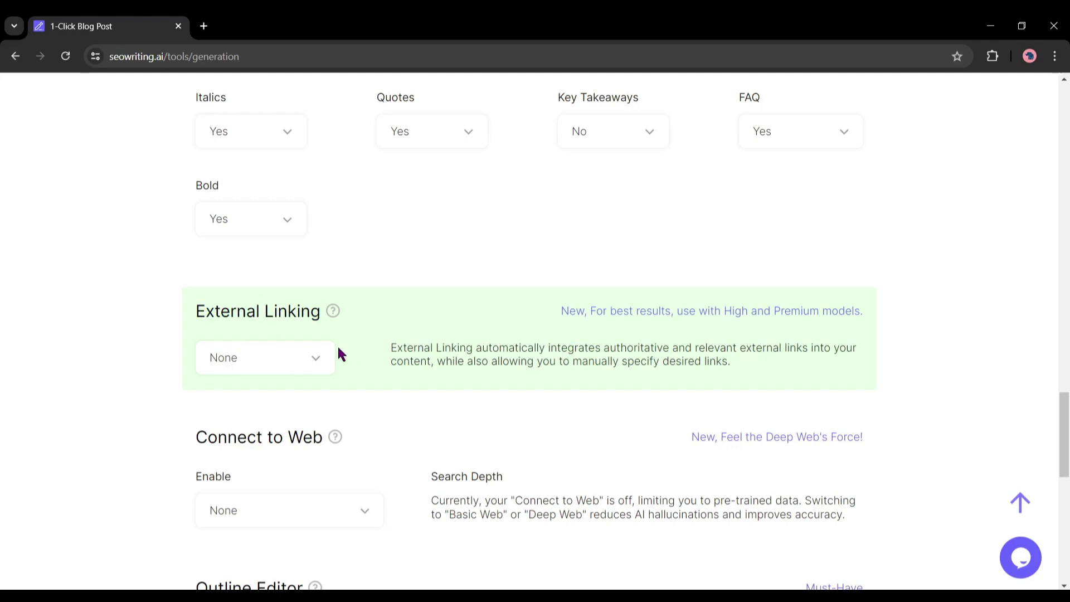
pyautogui.click(308, 357)
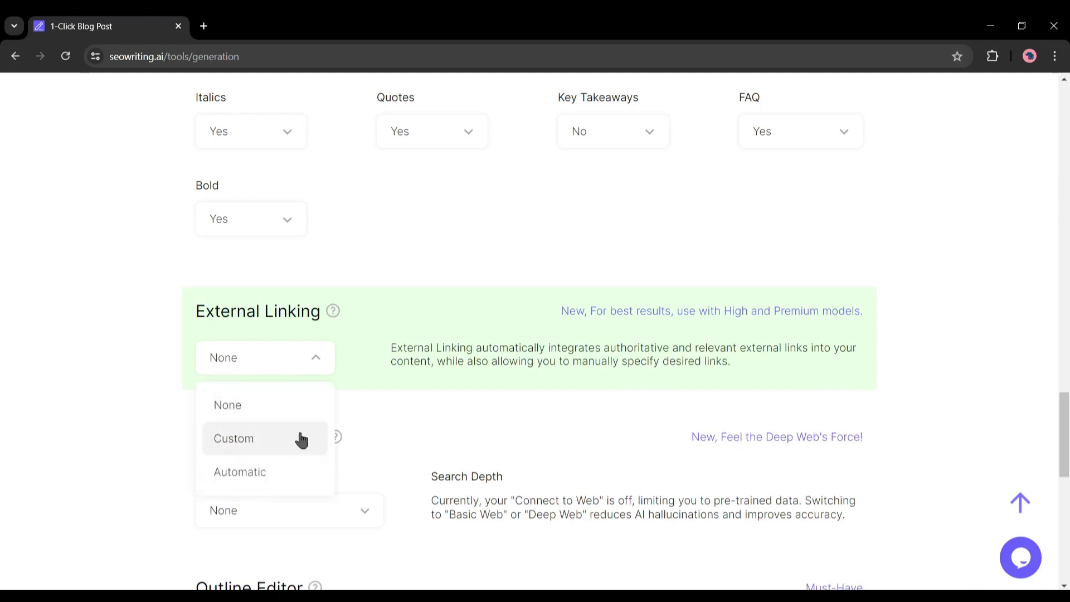
pyautogui.click(273, 449)
pyautogui.click(324, 435)
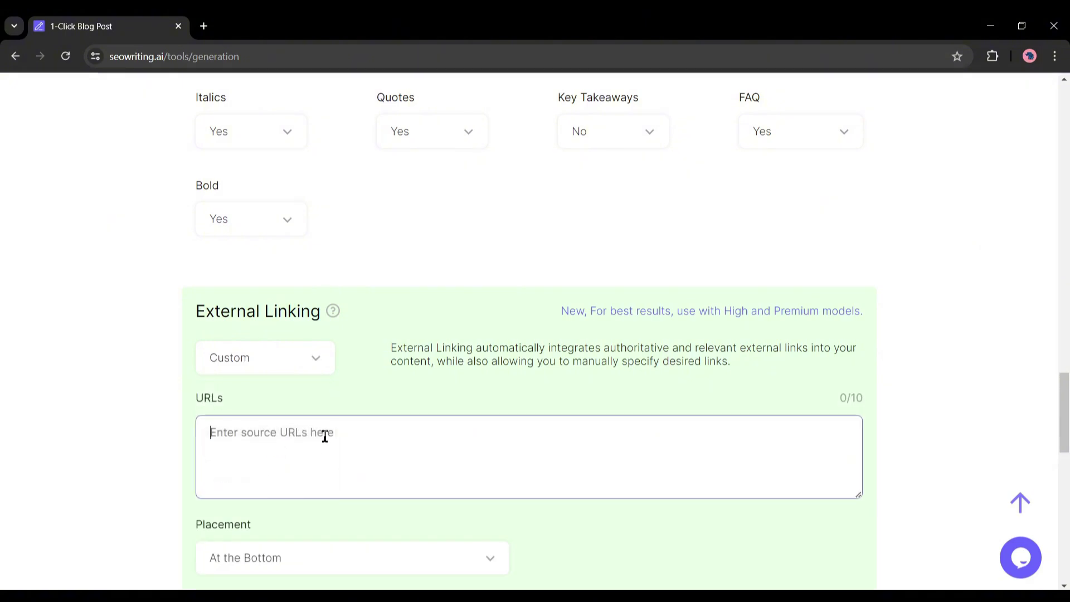
pyautogui.scroll(-1, 412, 431)
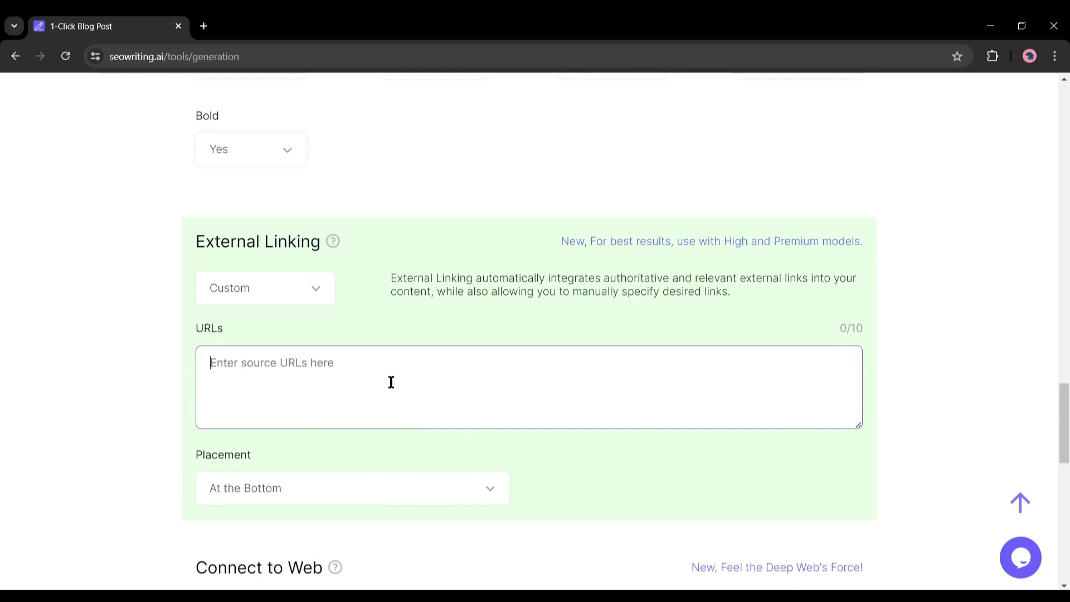
# Return external linking to Automatic with 8-10 links placed at the bottom
pyautogui.click(315, 295)
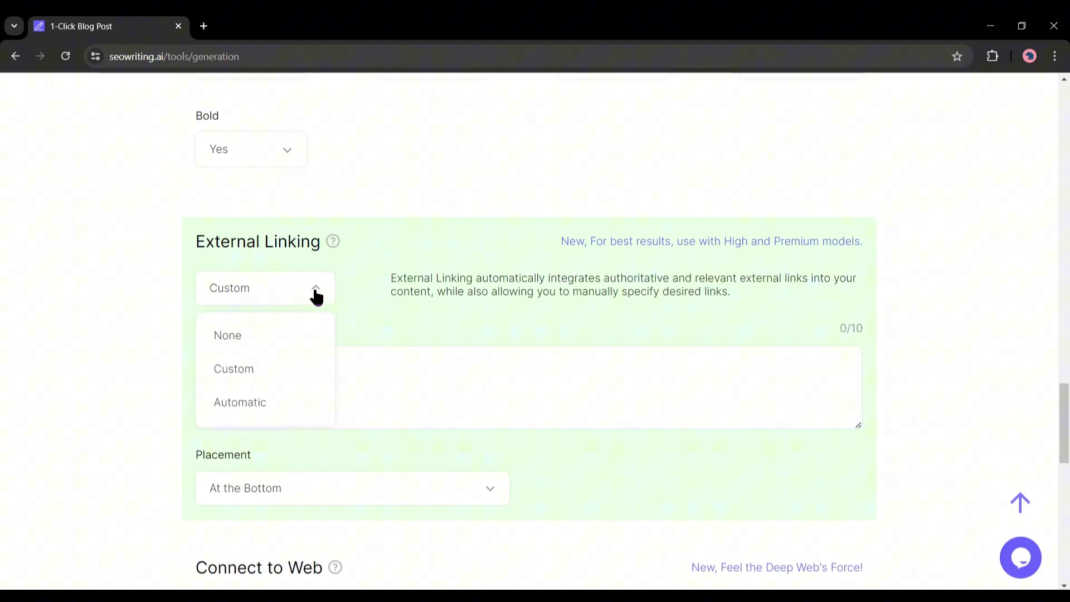
pyautogui.click(269, 405)
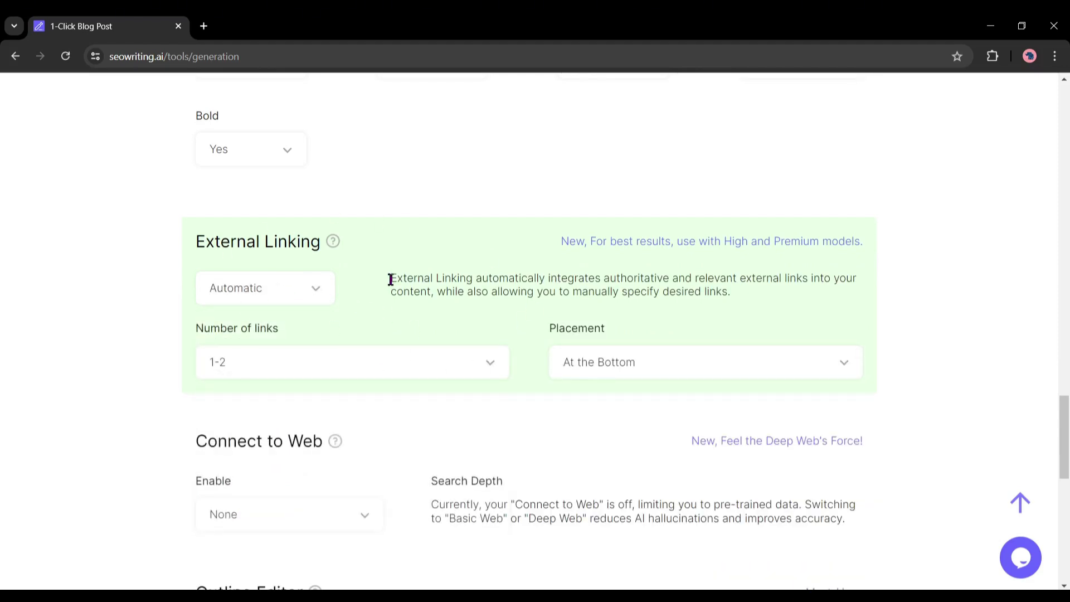
pyautogui.moveTo(390, 279); pyautogui.dragTo(561, 307)
pyautogui.click(375, 355)
pyautogui.click(400, 370)
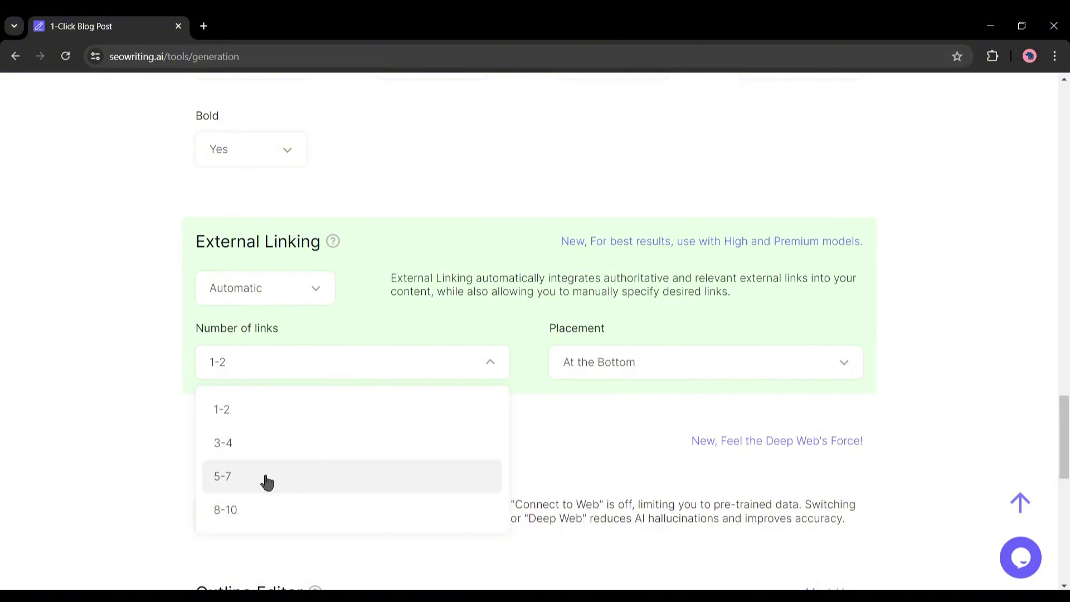
pyautogui.click(259, 511)
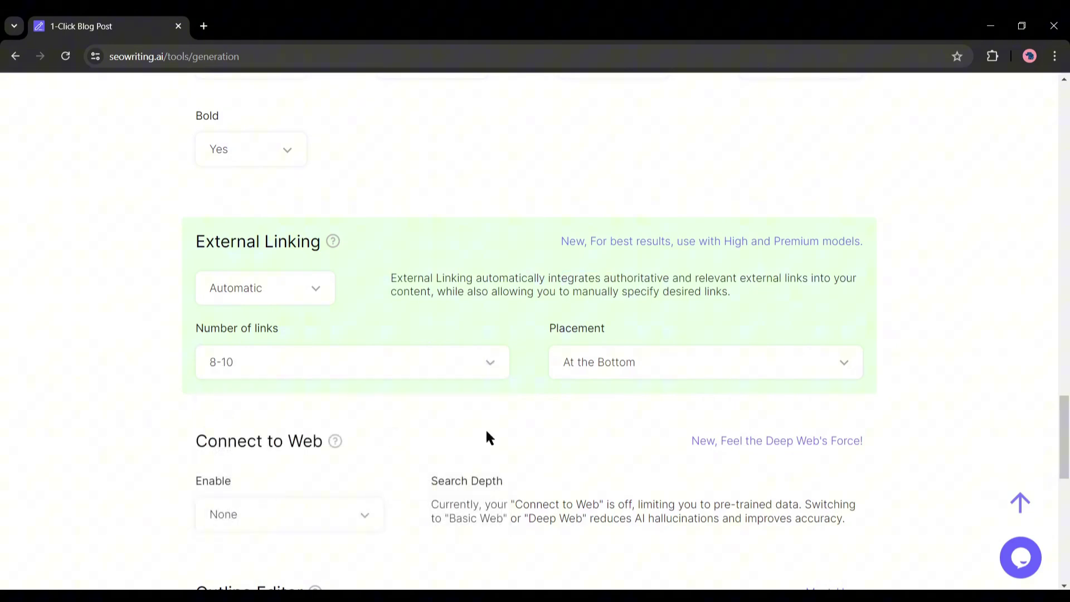
pyautogui.click(723, 371)
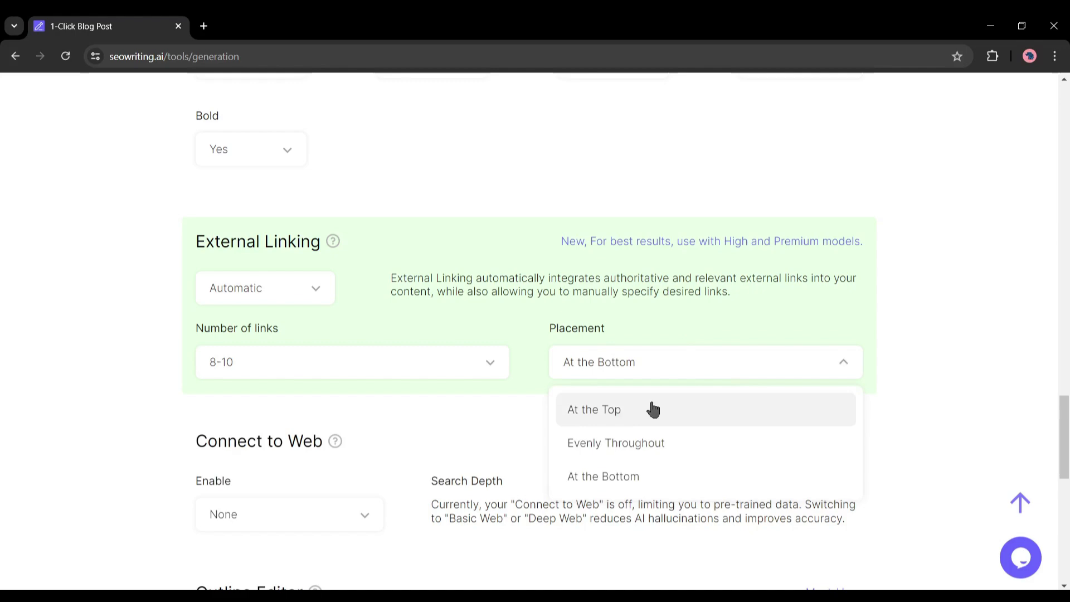
pyautogui.click(657, 479)
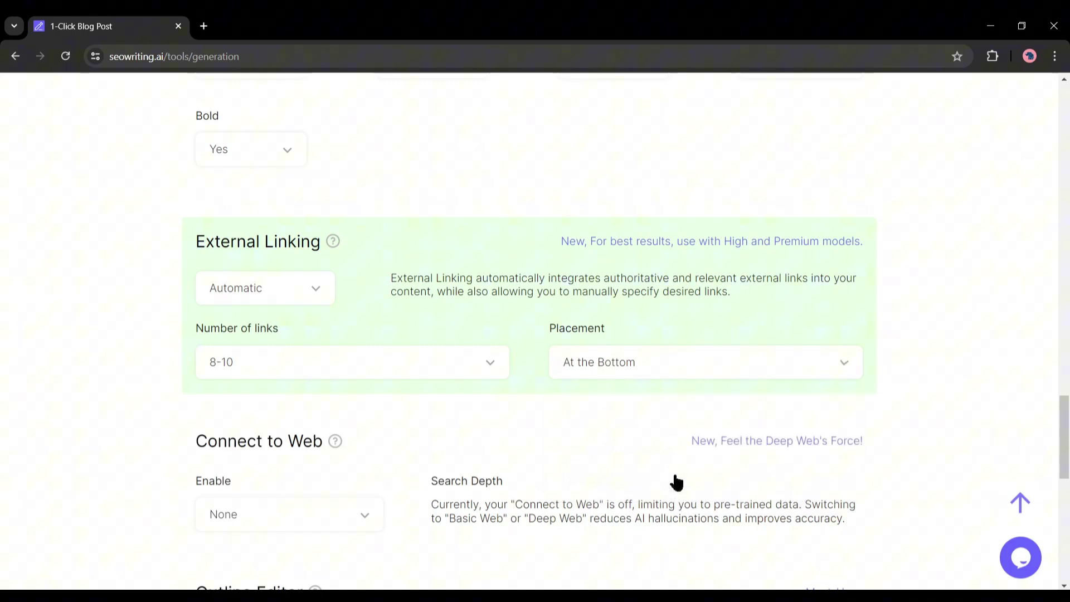
pyautogui.scroll(-3, 245, 348)
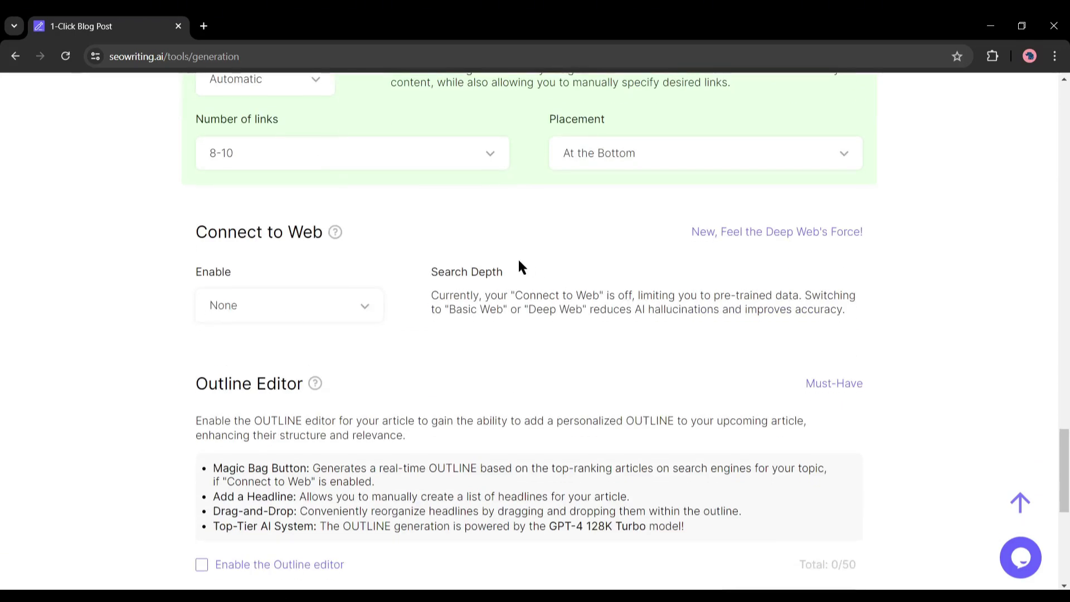
# Set Connect to Web to Deep Web research
pyautogui.moveTo(183, 232); pyautogui.dragTo(393, 238)
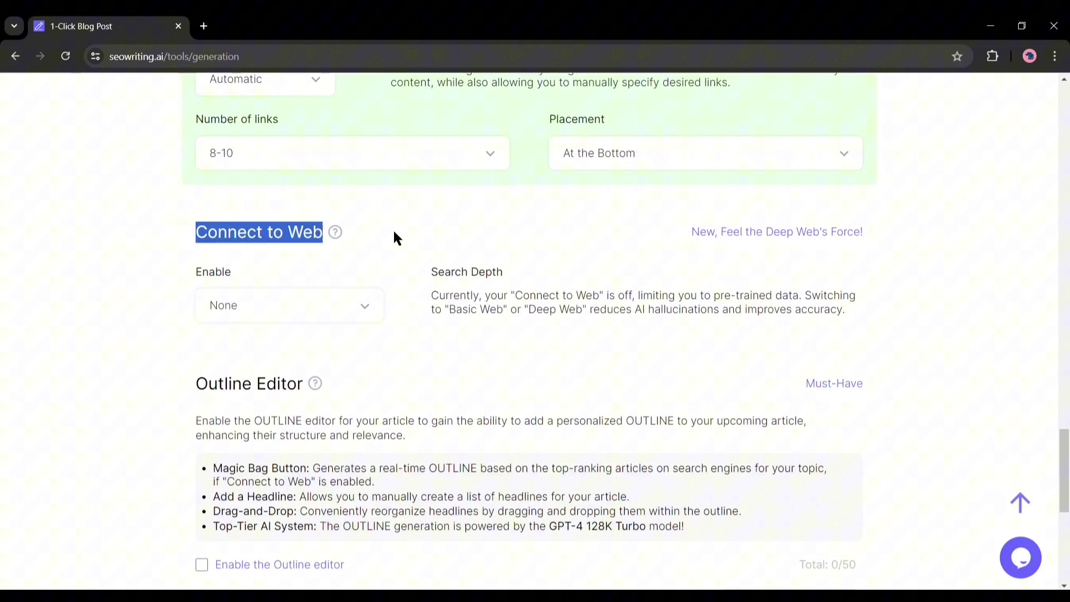
pyautogui.click(524, 261)
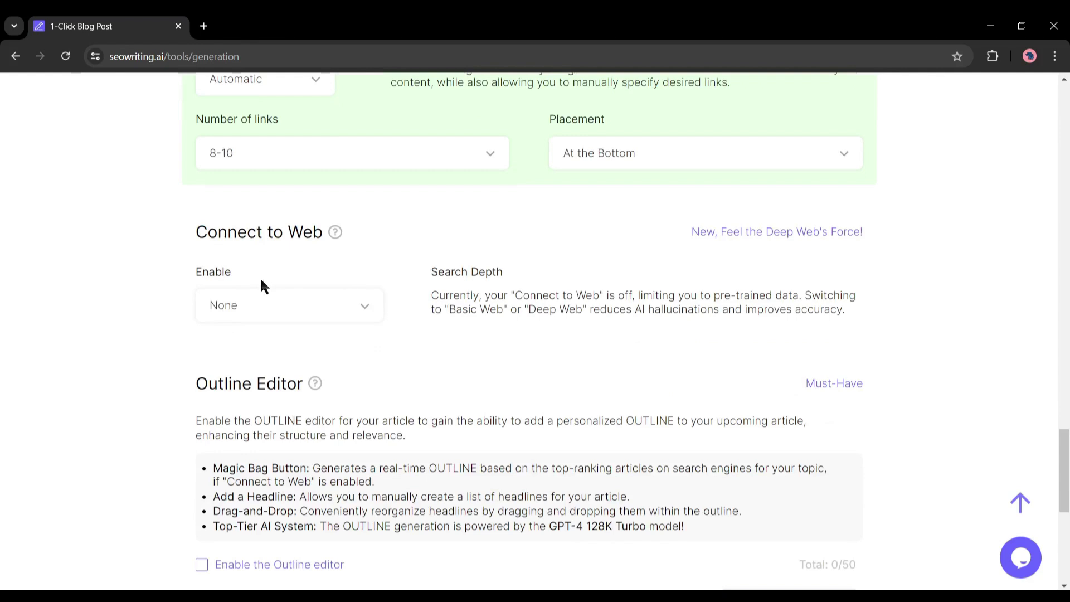
pyautogui.click(336, 306)
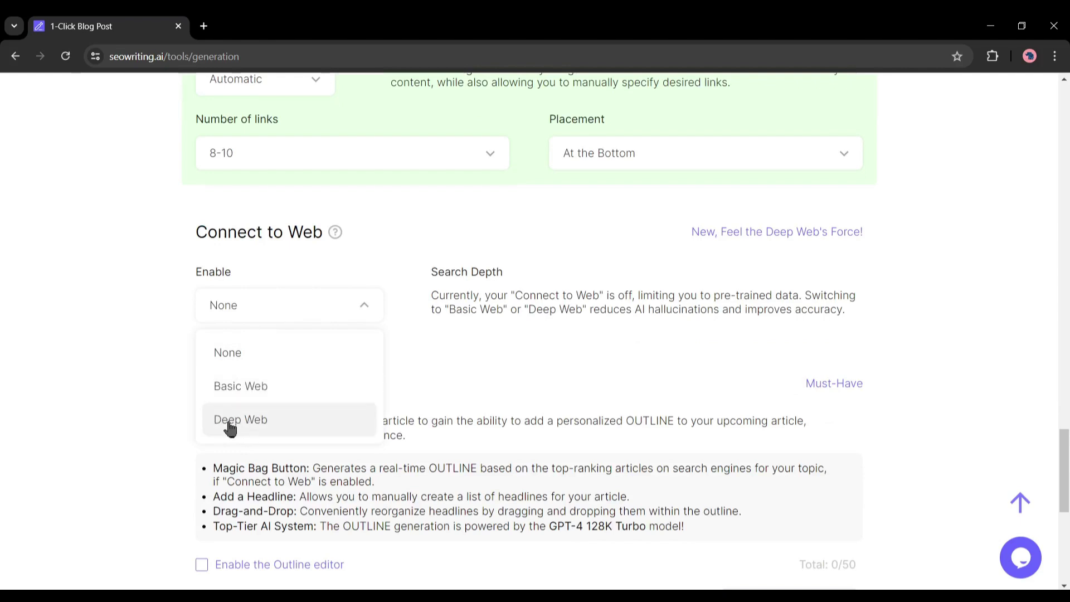
pyautogui.click(261, 420)
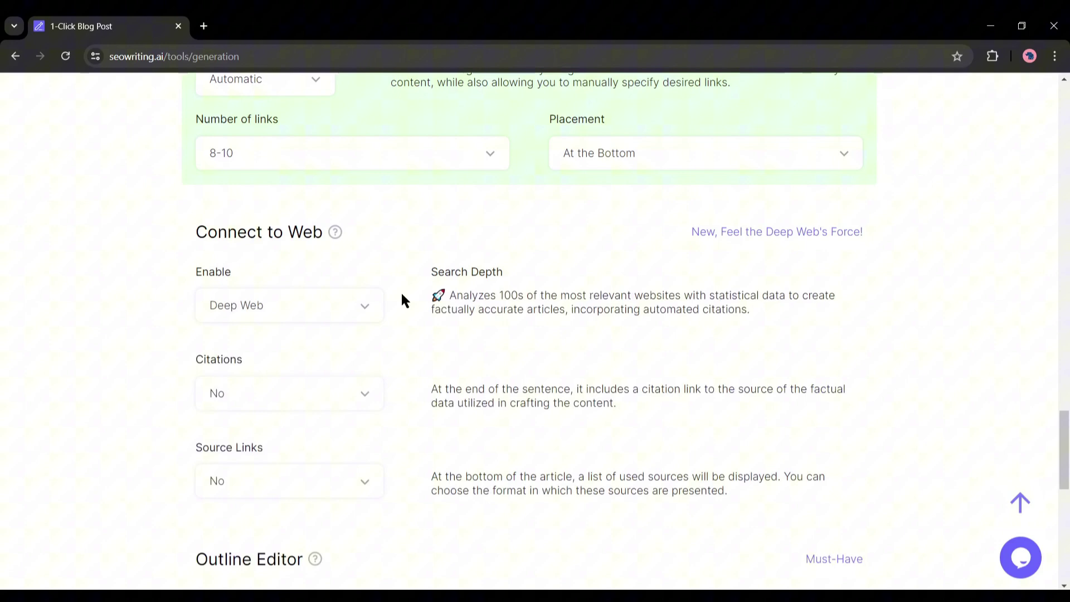
pyautogui.moveTo(461, 296); pyautogui.dragTo(846, 303)
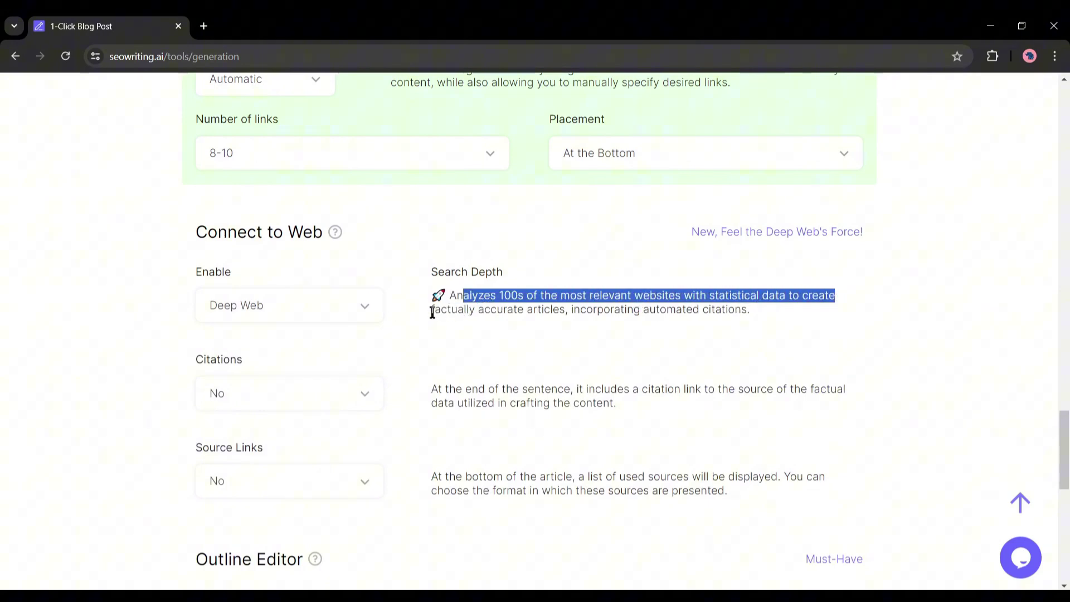
pyautogui.moveTo(432, 312); pyautogui.dragTo(749, 315)
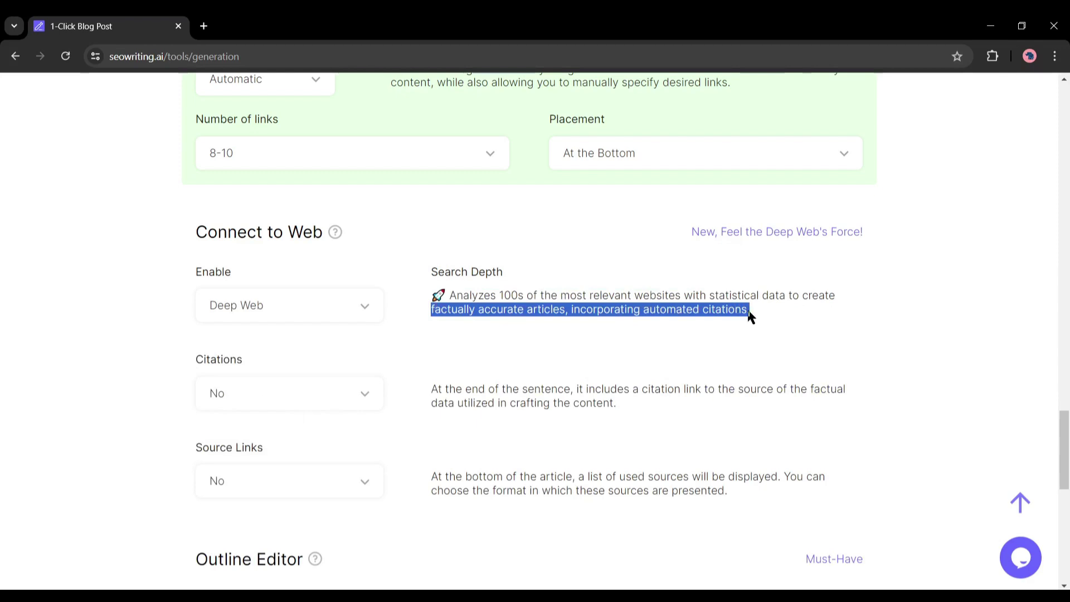
pyautogui.click(554, 310)
pyautogui.scroll(-1, 232, 335)
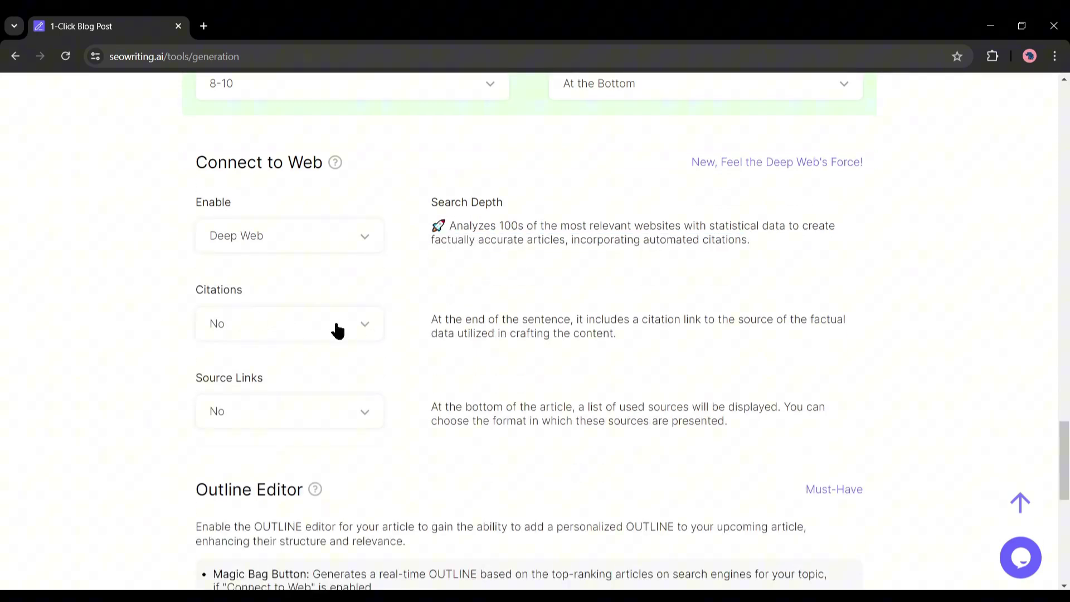
# Turn citations to Yes and list source links as Link Name - URL
pyautogui.click(338, 330)
pyautogui.click(258, 410)
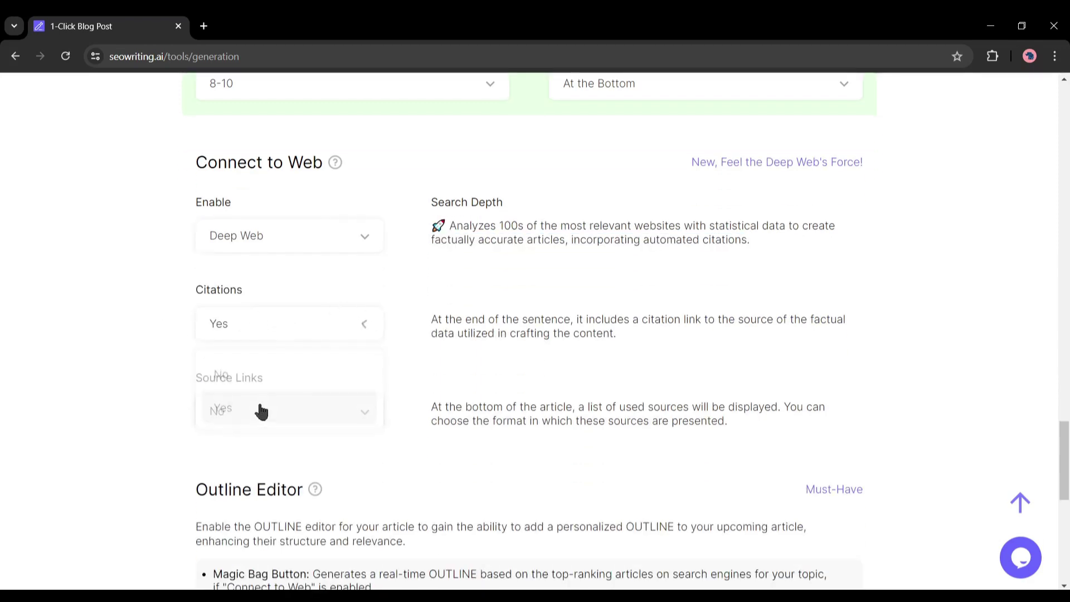
pyautogui.click(351, 418)
pyautogui.click(337, 365)
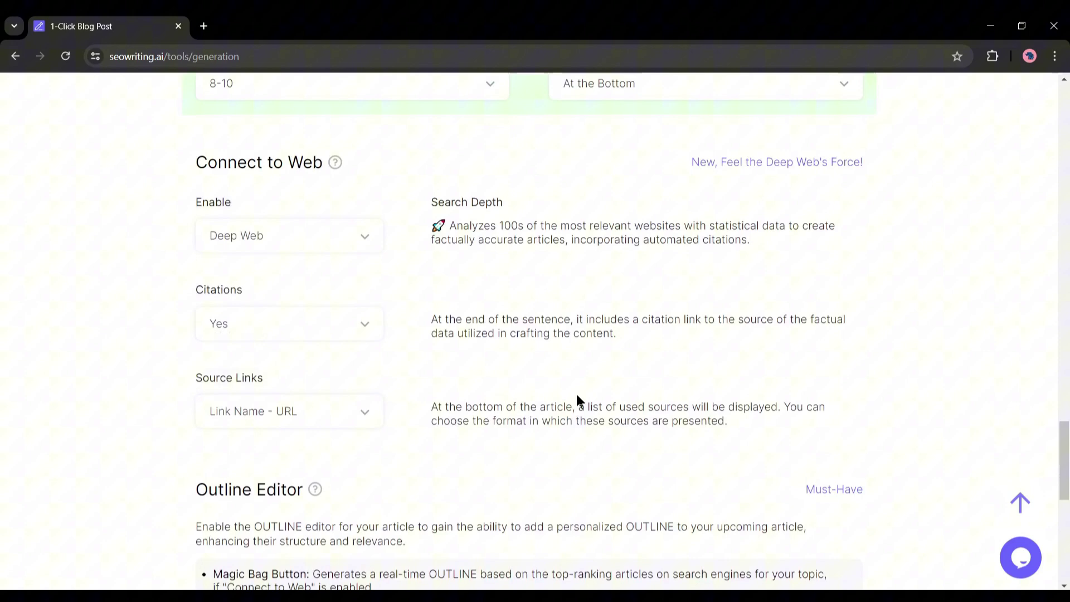
pyautogui.scroll(-1, 568, 390)
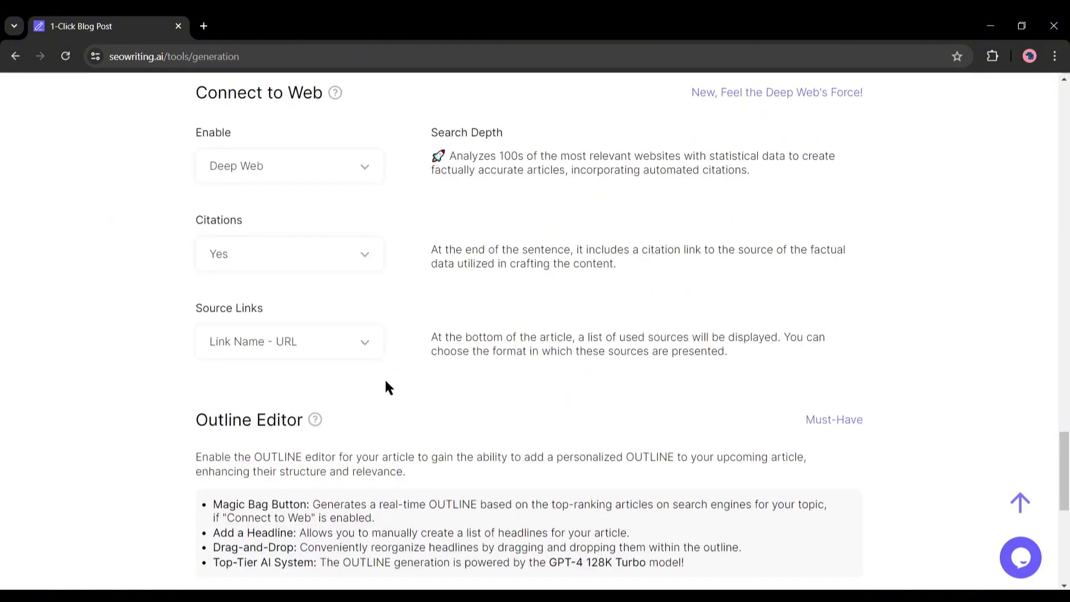
pyautogui.scroll(-3, 386, 387)
pyautogui.moveTo(195, 249)
pyautogui.mouseDown()
pyautogui.moveTo(388, 265)
pyautogui.moveTo(707, 374)
pyautogui.mouseUp()
# Enable the Outline editor and generate a 22-heading Historic New York outline with Magic bag
pyautogui.click(210, 290)
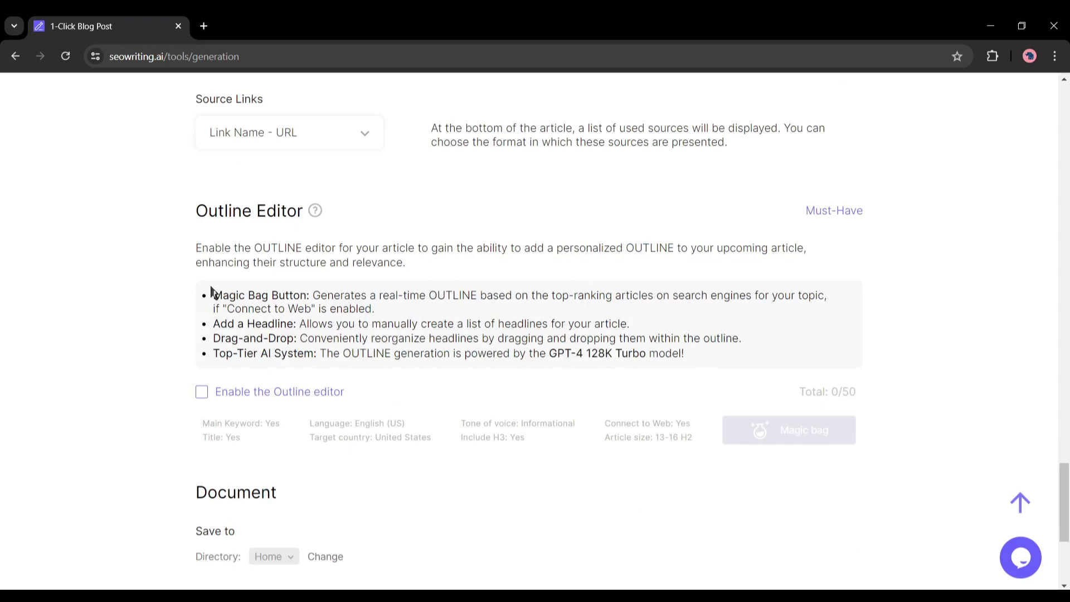
pyautogui.moveTo(319, 296); pyautogui.dragTo(402, 317)
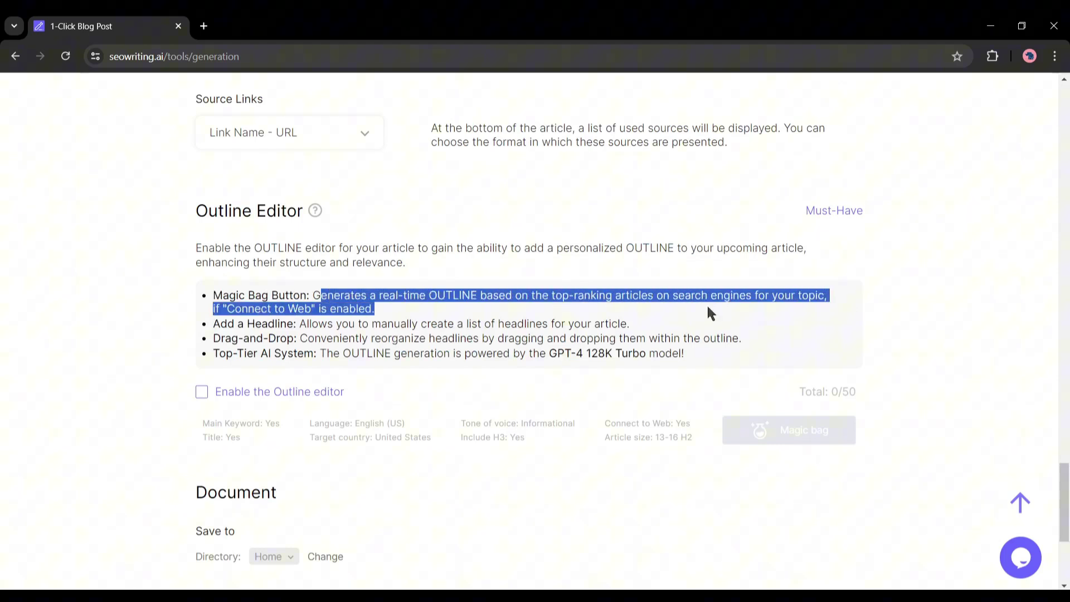
pyautogui.click(386, 315)
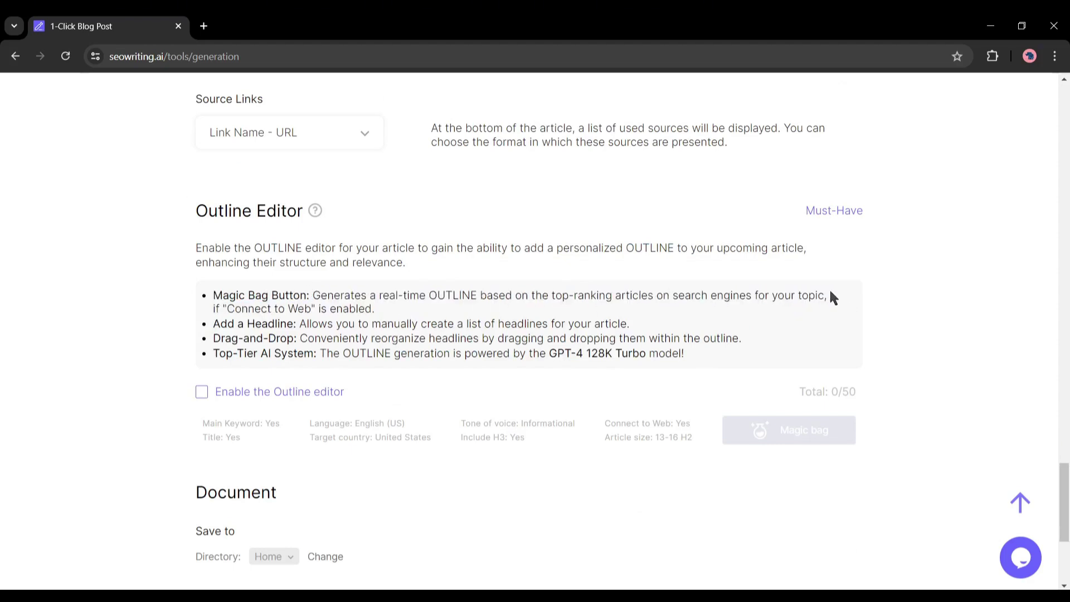
pyautogui.click(202, 391)
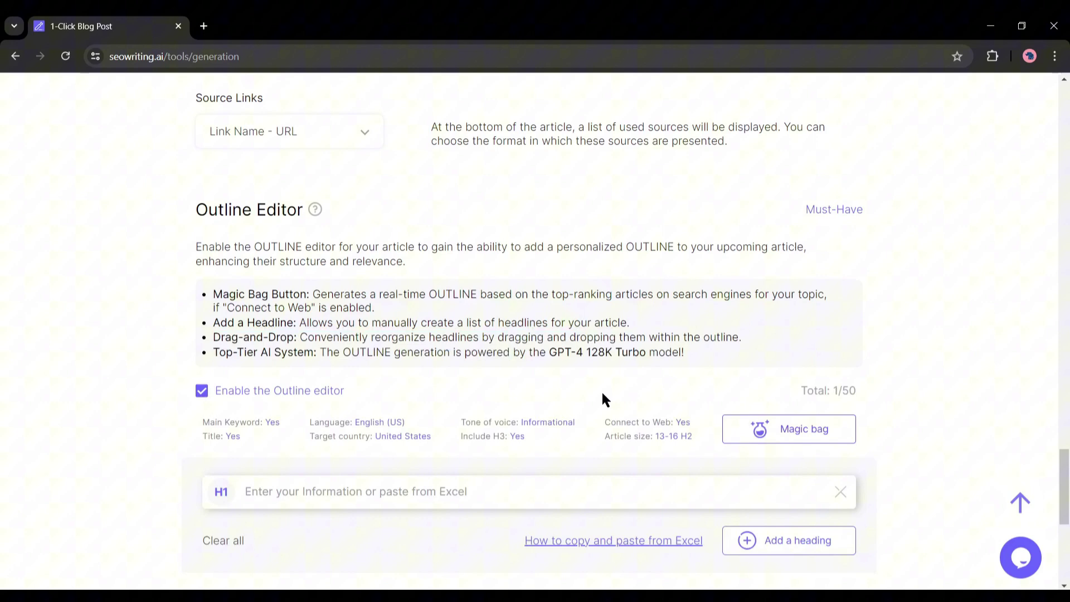
pyautogui.scroll(-2, 541, 390)
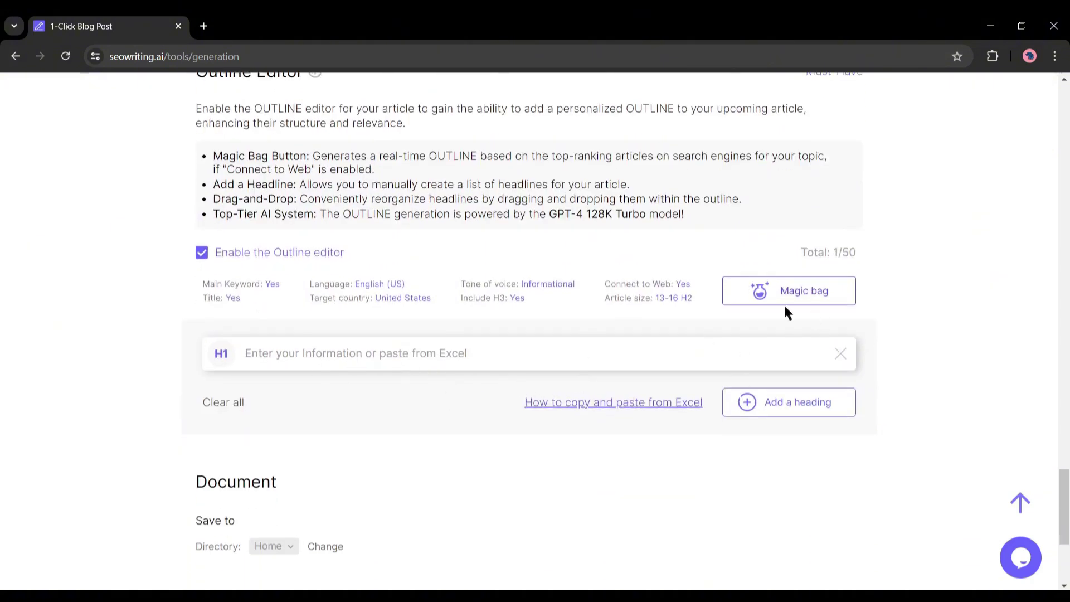
pyautogui.click(820, 298)
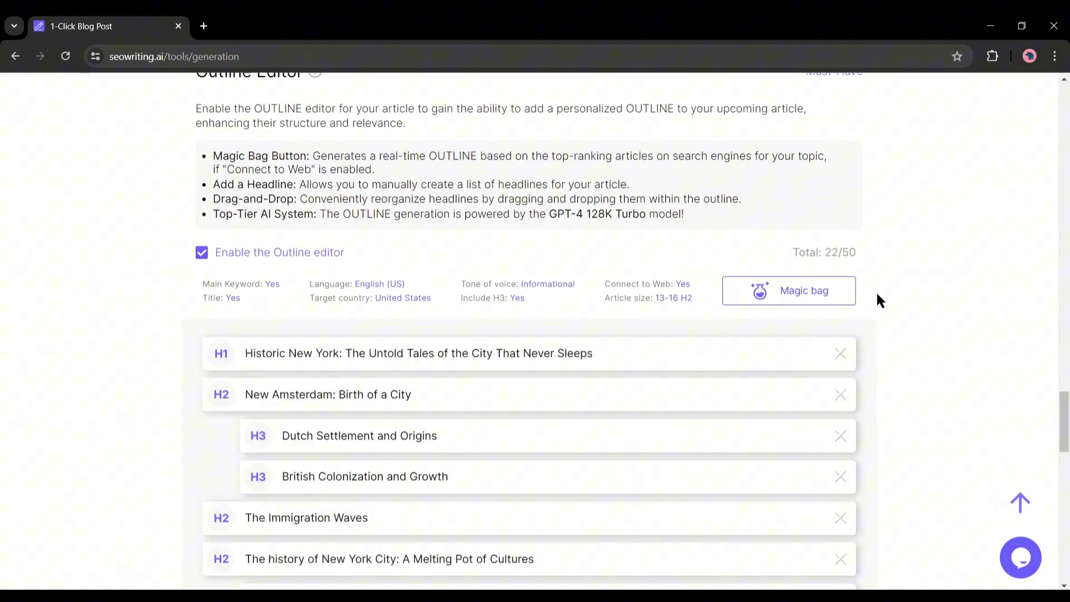
pyautogui.scroll(-5, 354, 348)
pyautogui.scroll(-5, 363, 347)
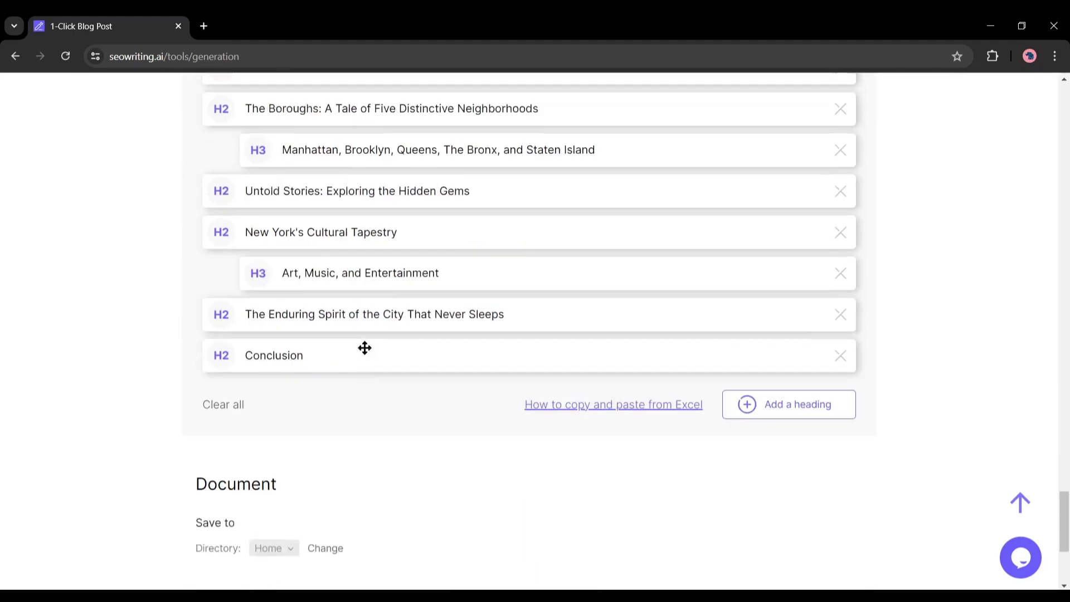
pyautogui.scroll(-2, 363, 348)
pyautogui.scroll(-2, 338, 347)
# Cancel the WordPress integration prompt so publication stays No, then scroll back to the top
pyautogui.click(361, 451)
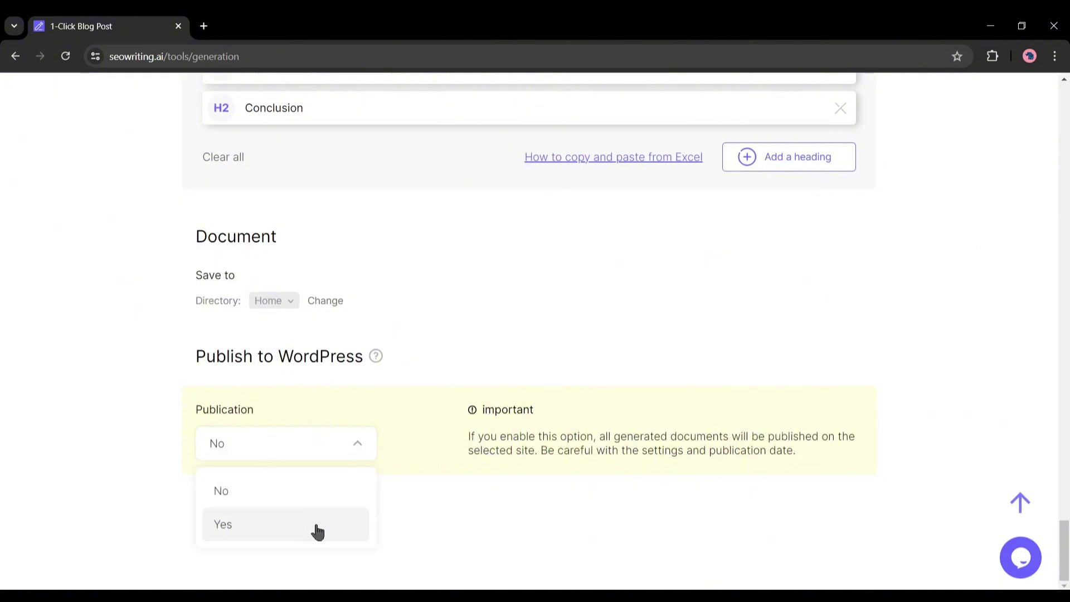
pyautogui.click(317, 531)
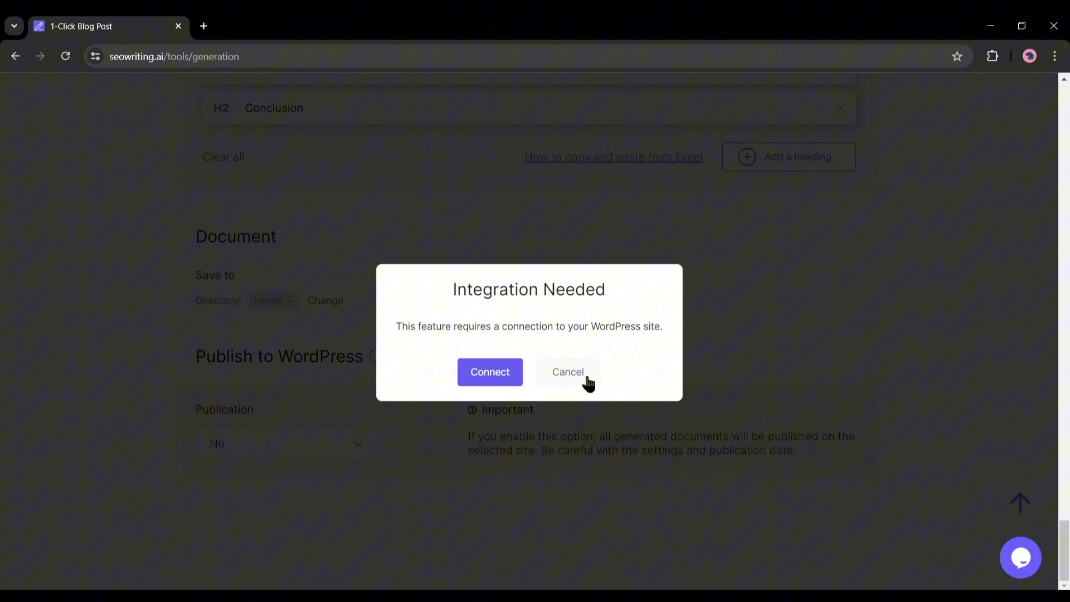
pyautogui.click(585, 378)
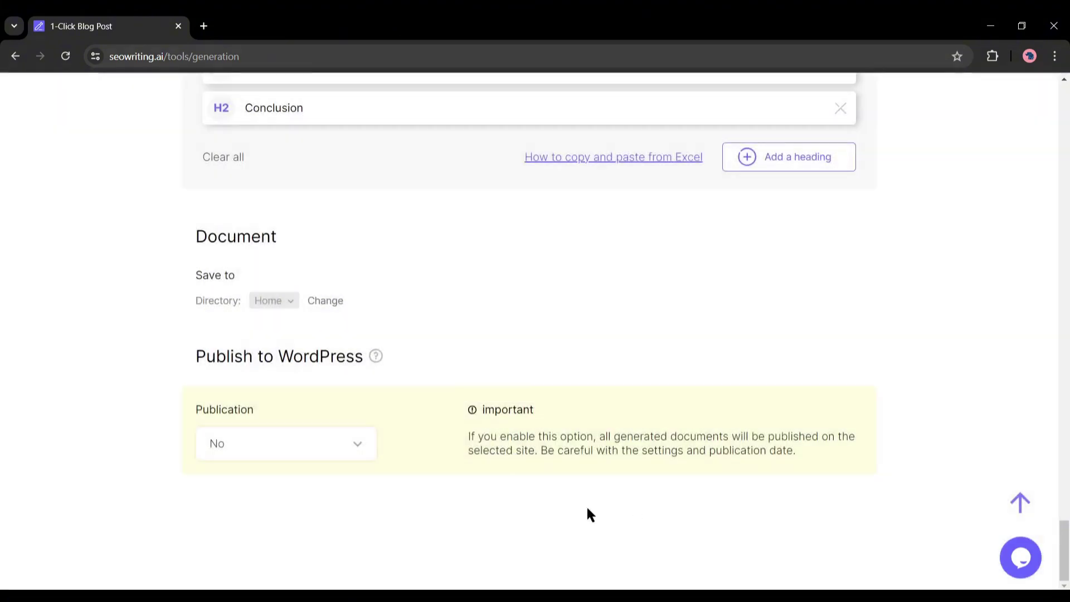
pyautogui.click(1021, 503)
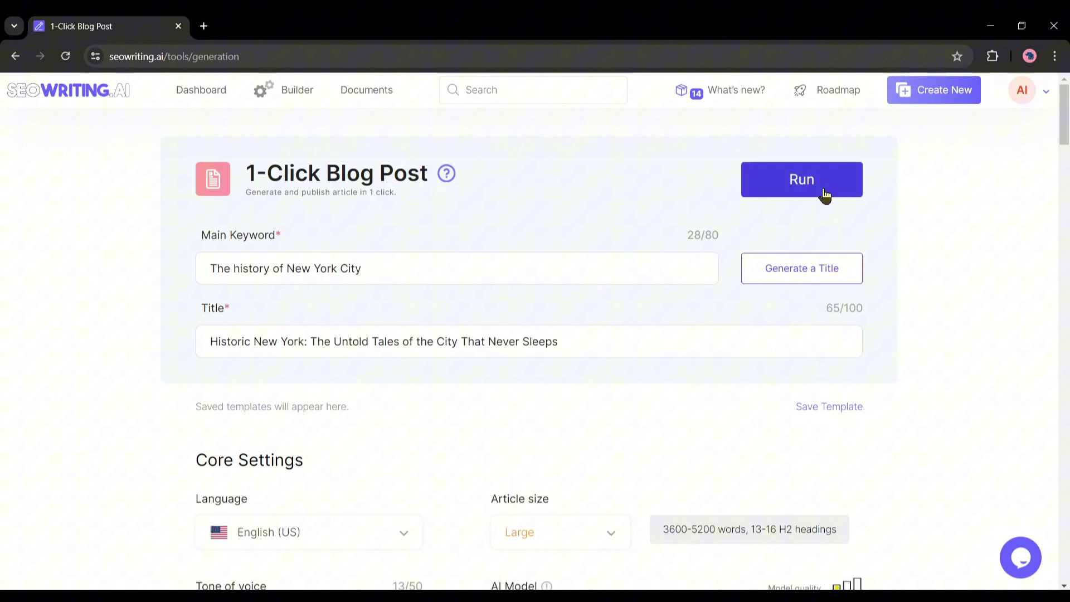
# Run generation to produce the 5816-word 'Historic New York' article
pyautogui.click(824, 191)
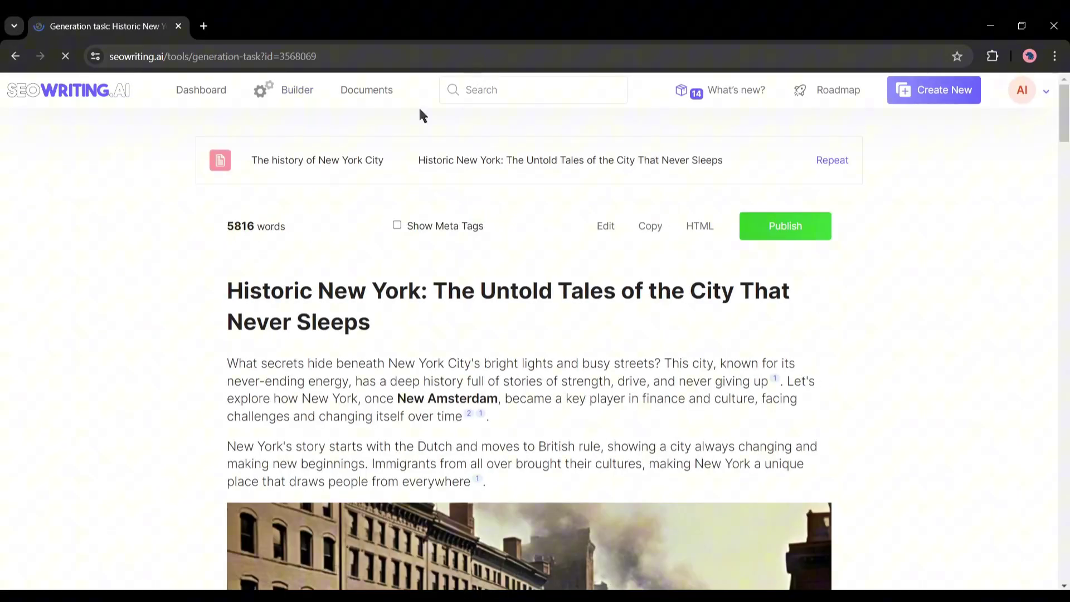
pyautogui.moveTo(229, 287); pyautogui.dragTo(330, 322)
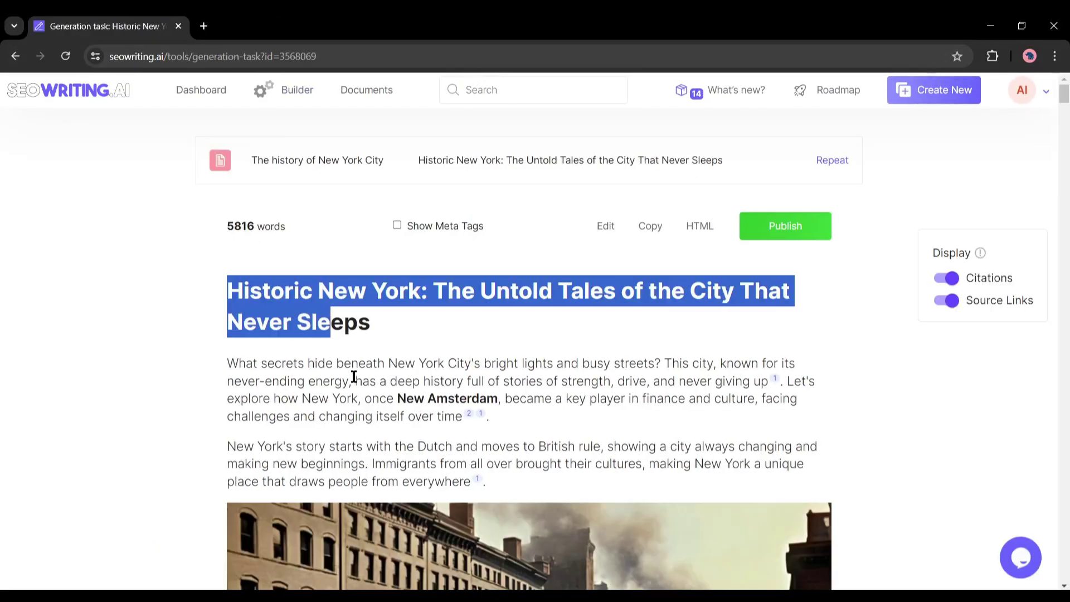
# Read the immigration table and Ellis Island video sections of the article
pyautogui.click(353, 375)
pyautogui.scroll(-2, 409, 401)
pyautogui.scroll(-1, 409, 401)
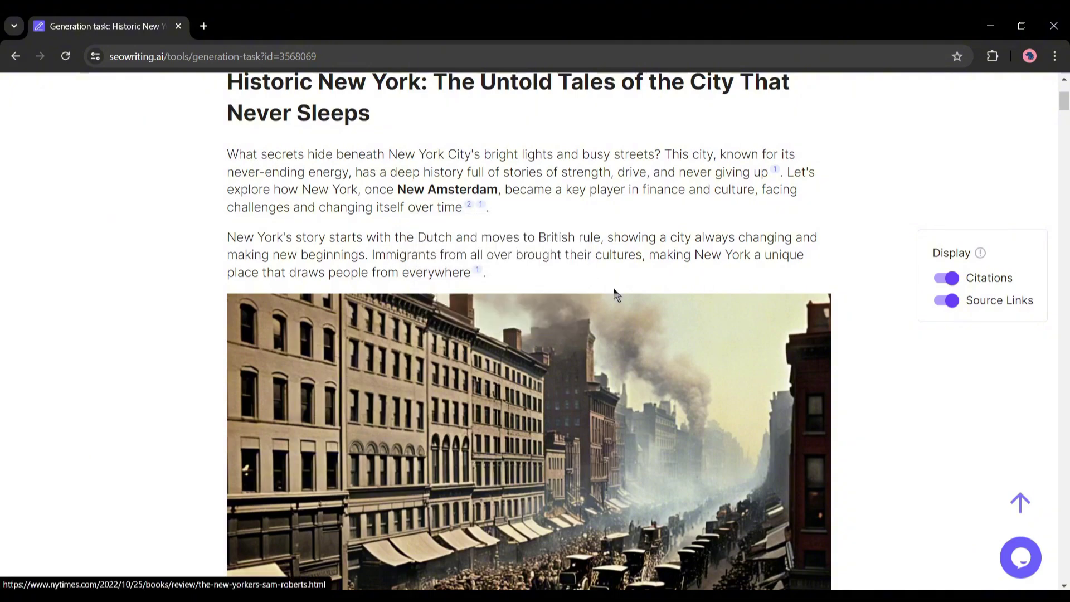
pyautogui.scroll(-3, 346, 215)
pyautogui.scroll(-5, 349, 217)
pyautogui.scroll(-5, 349, 215)
pyautogui.scroll(-3, 350, 215)
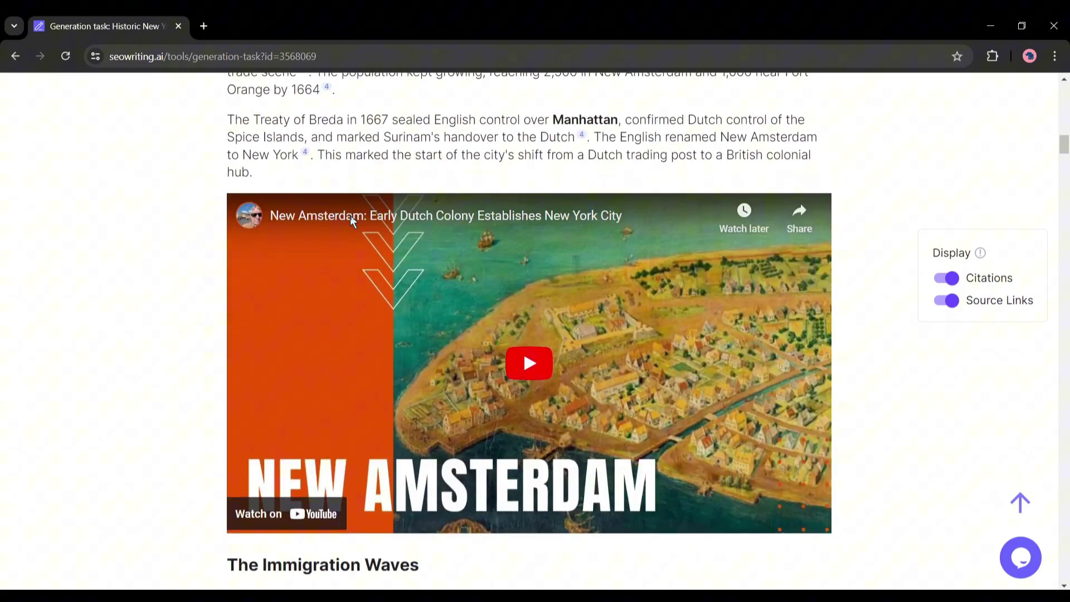
pyautogui.scroll(-5, 560, 315)
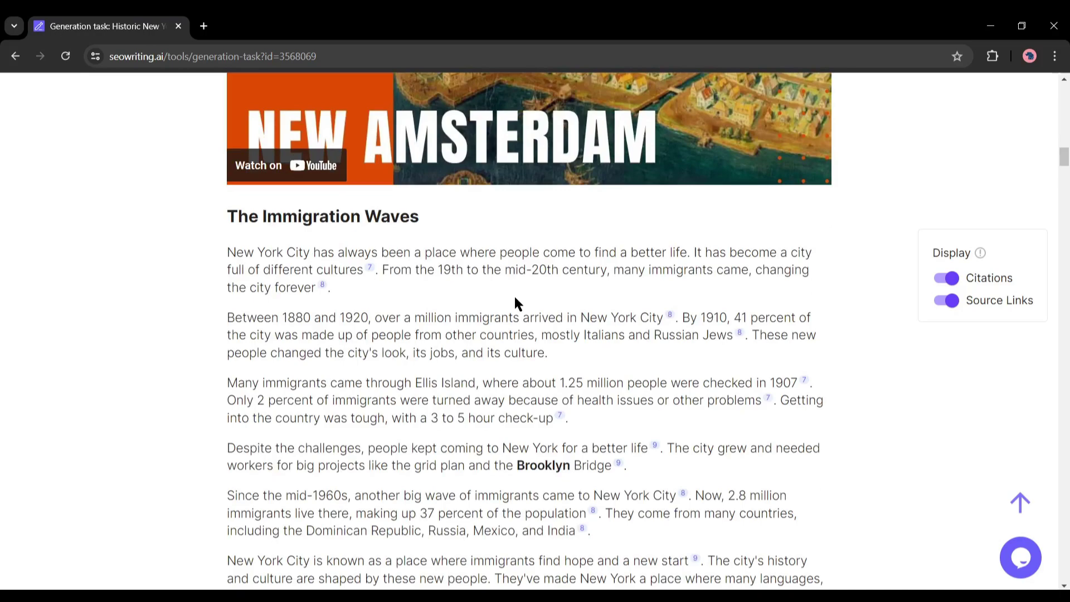
pyautogui.scroll(-3, 502, 305)
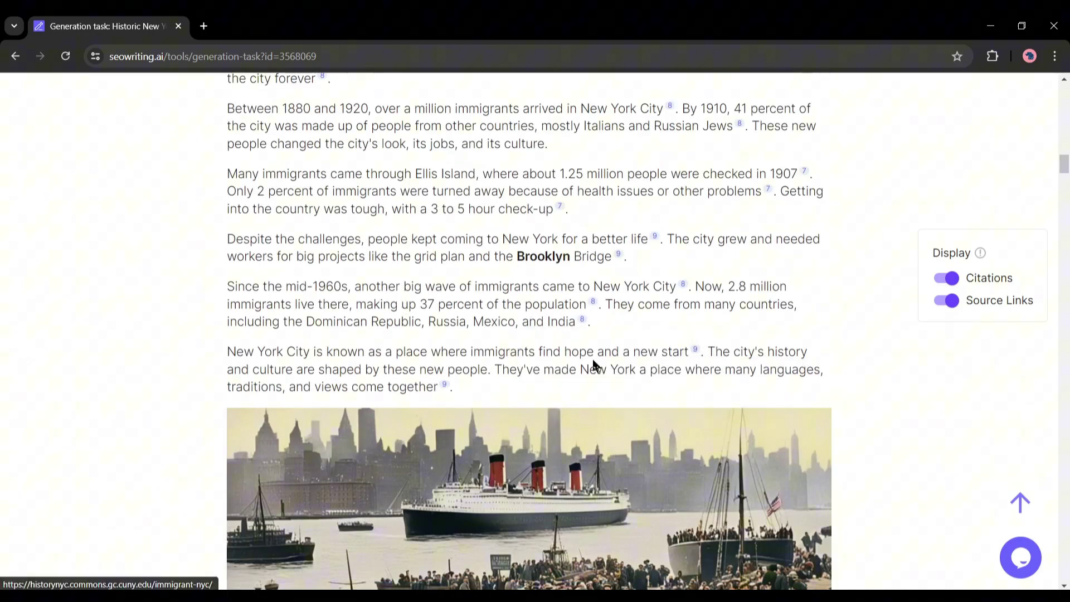
pyautogui.scroll(-3, 592, 366)
pyautogui.scroll(-5, 286, 346)
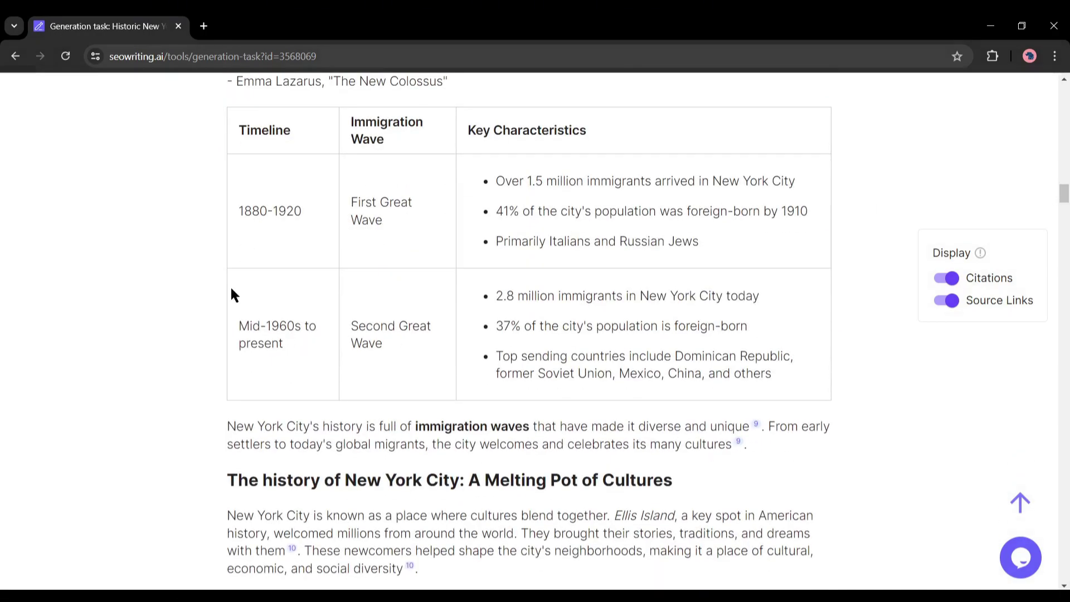
pyautogui.scroll(-5, 432, 324)
pyautogui.scroll(-3, 433, 325)
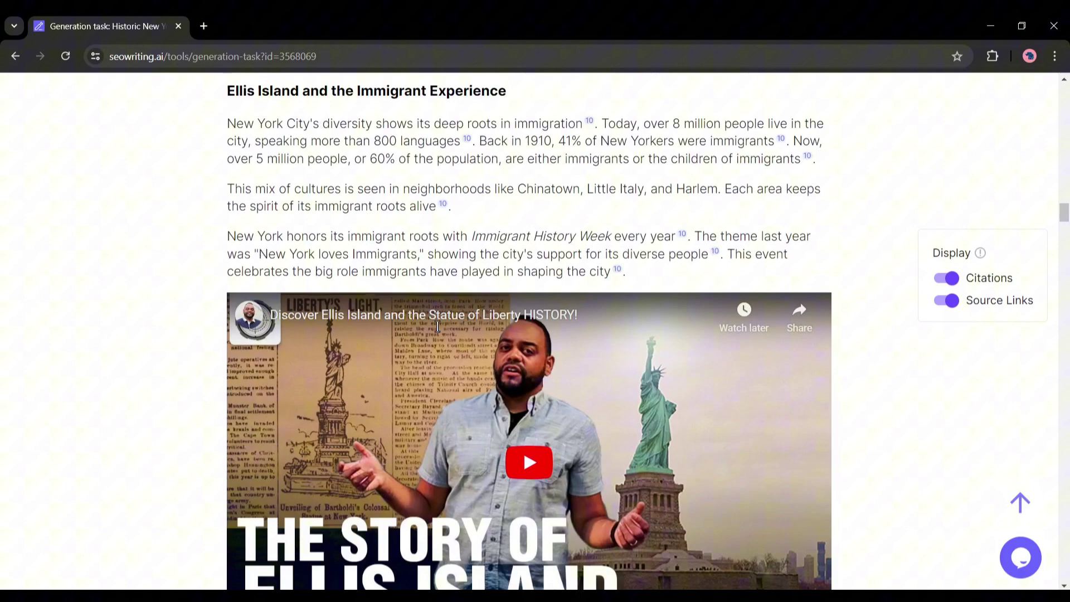
pyautogui.scroll(-2, 436, 326)
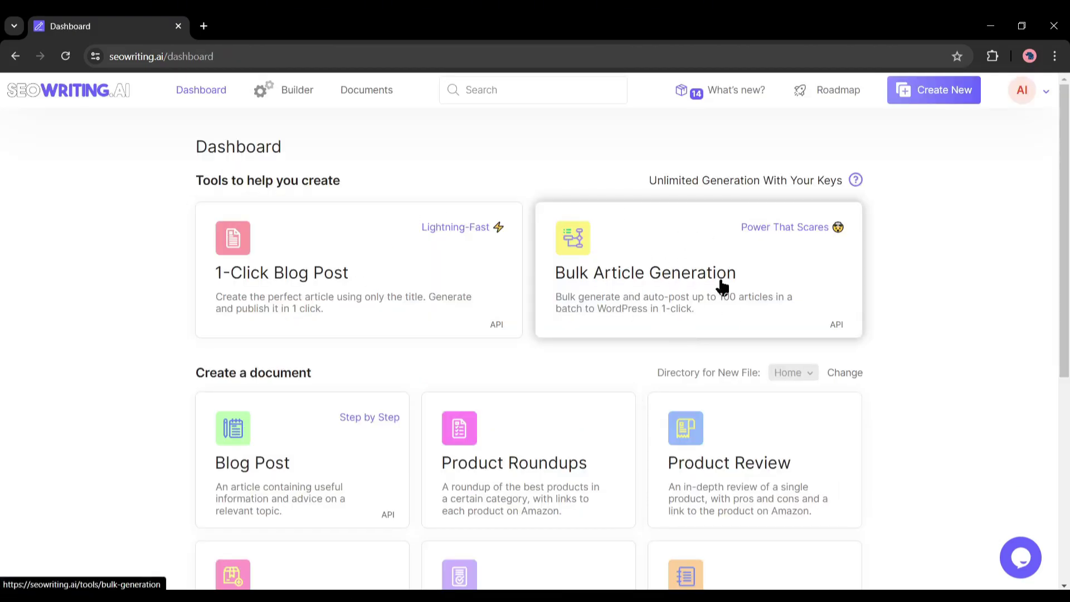
# Open Bulk Article Generation and add rows until five empty keyword and title rows exist
pyautogui.click(715, 286)
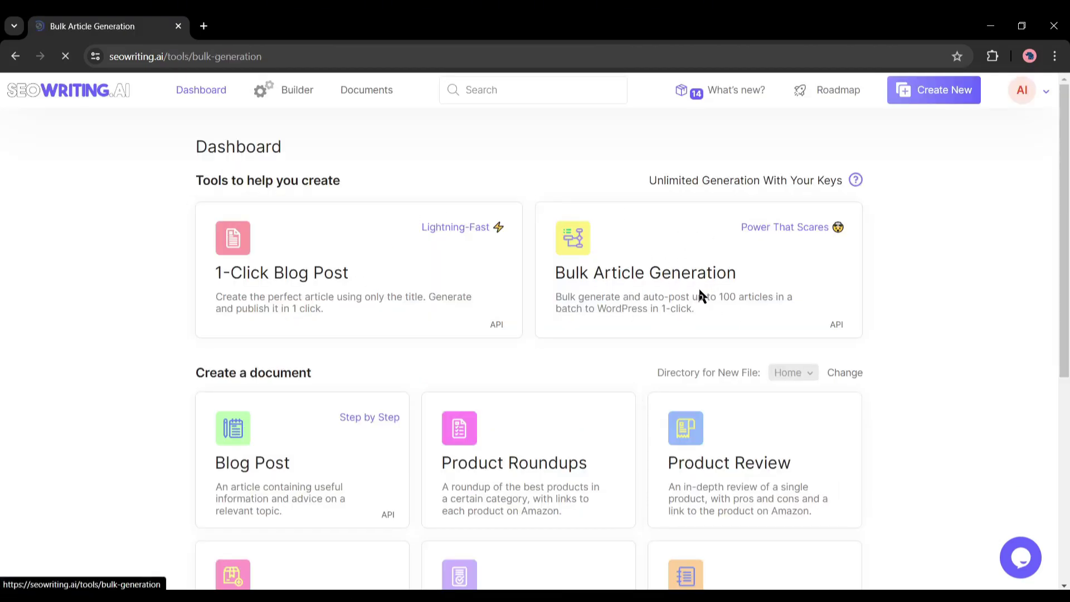
pyautogui.scroll(-1, 319, 331)
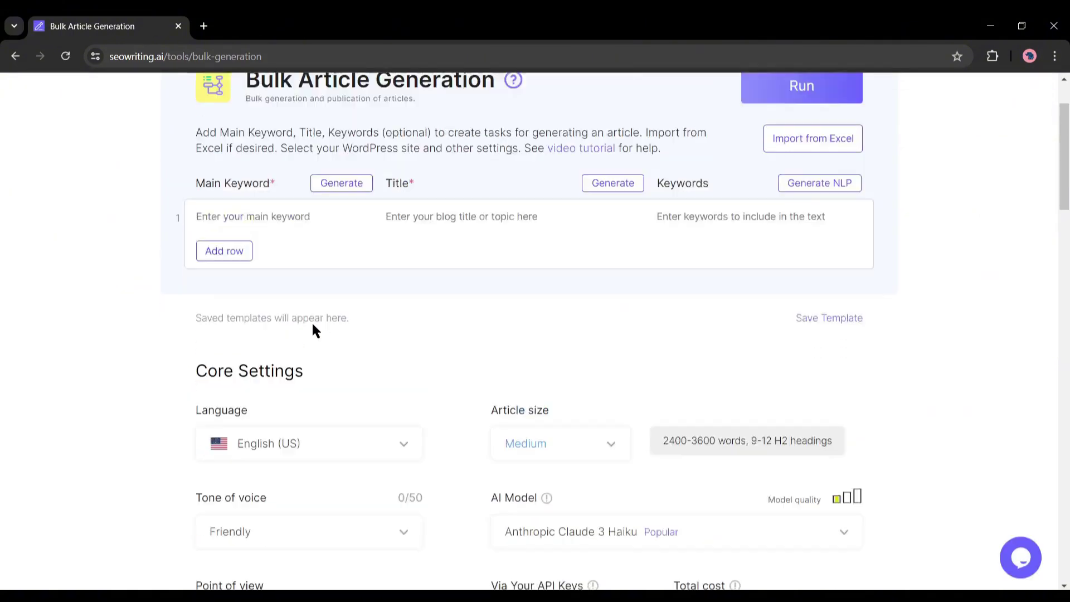
pyautogui.click(278, 240)
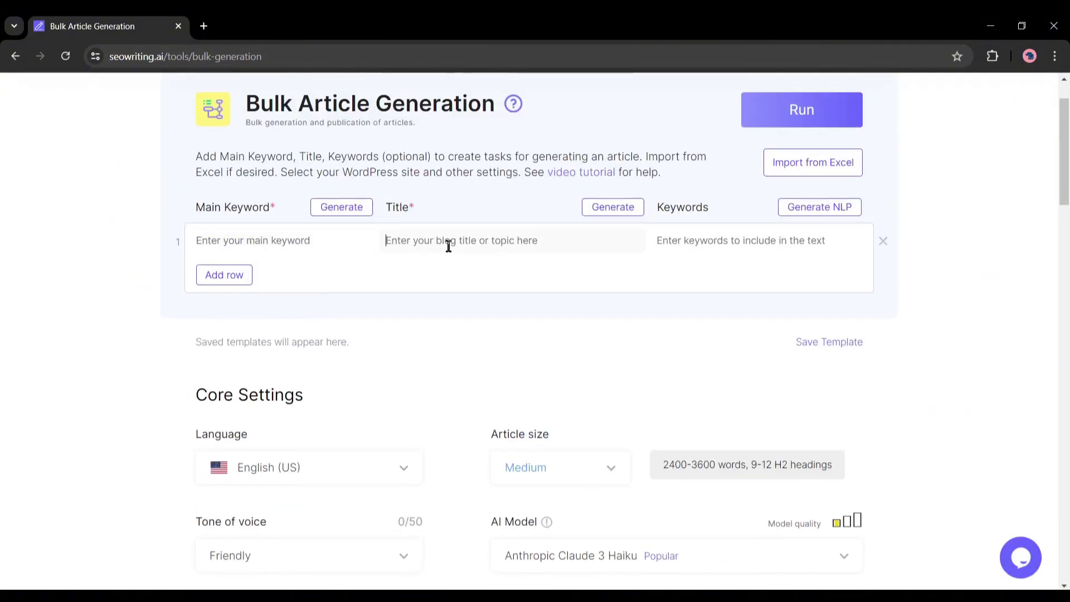
pyautogui.click(228, 276)
pyautogui.click(237, 309)
pyautogui.click(238, 343)
pyautogui.click(243, 377)
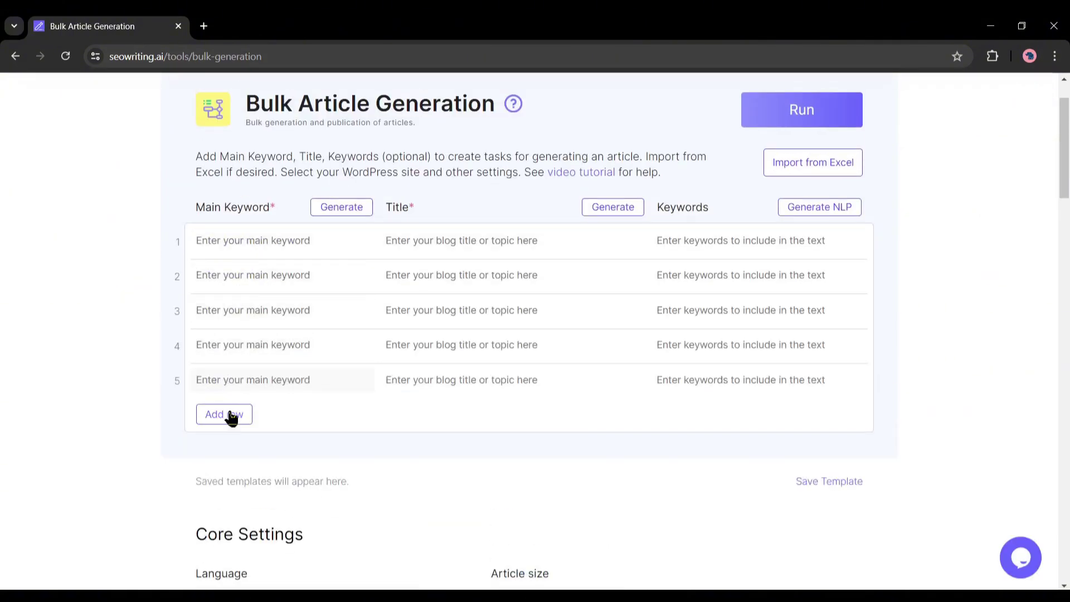
pyautogui.click(229, 413)
pyautogui.scroll(-3, 535, 307)
pyautogui.scroll(-2, 536, 306)
pyautogui.scroll(-4, 387, 310)
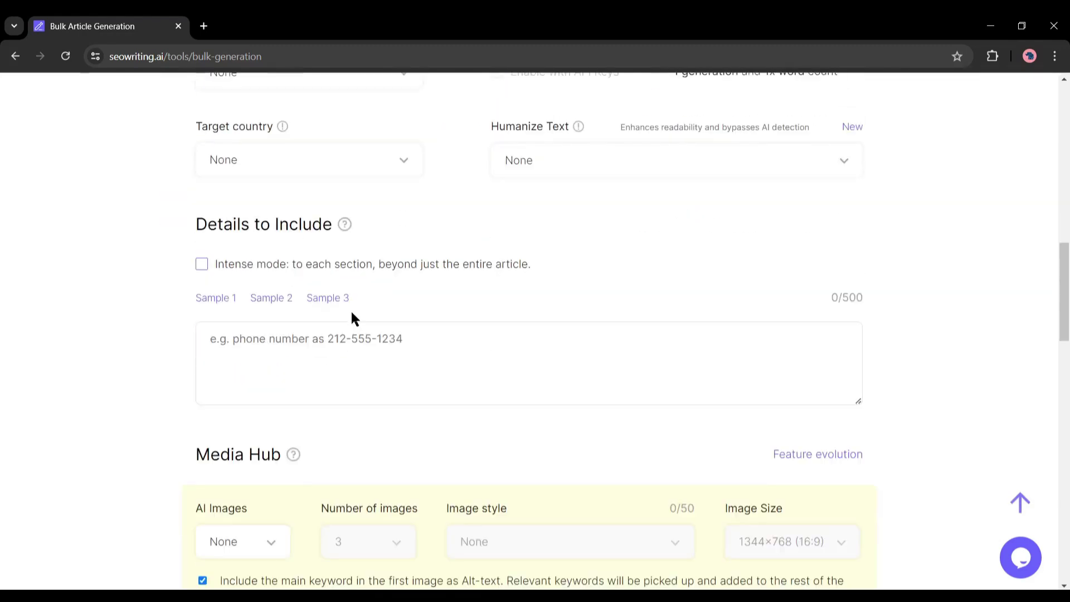
pyautogui.scroll(-5, 351, 318)
pyautogui.scroll(-5, 616, 313)
pyautogui.scroll(-3, 668, 418)
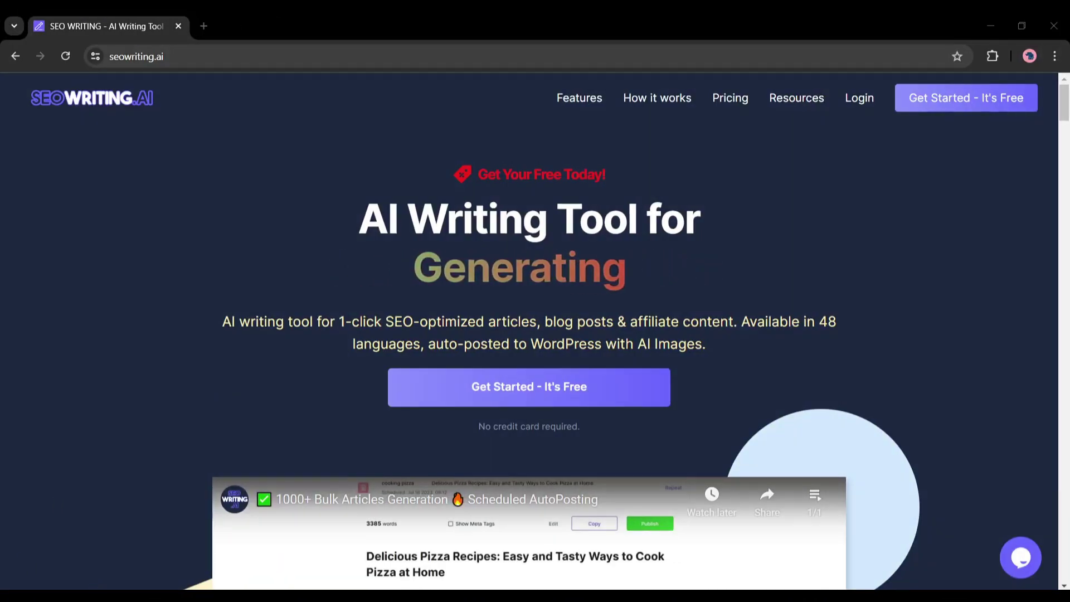
pyautogui.scroll(-3, 869, 148)
pyautogui.scroll(-5, 870, 149)
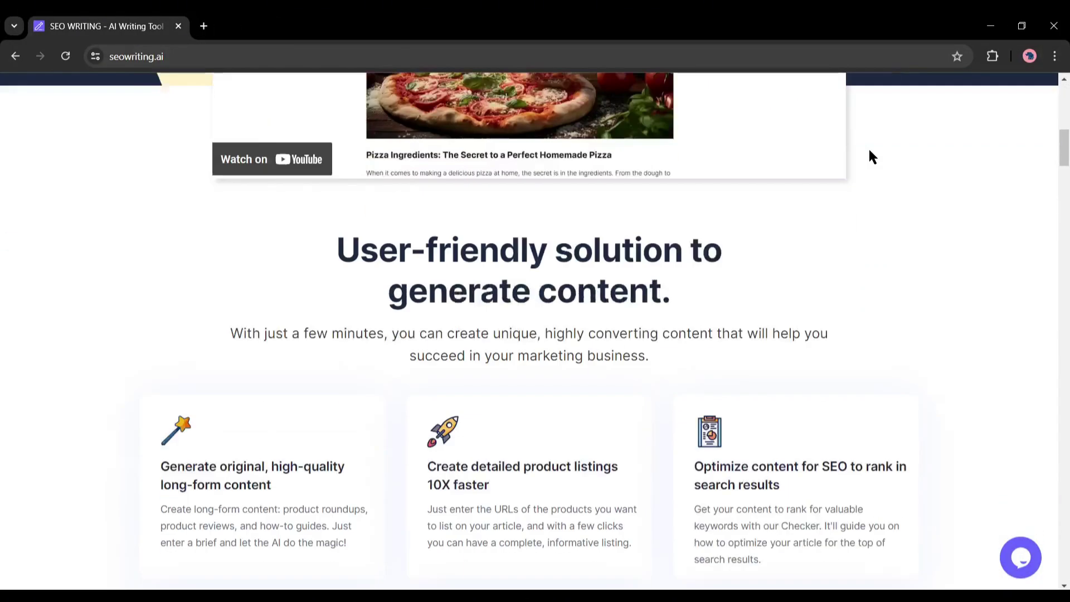
pyautogui.scroll(-3, 870, 151)
pyautogui.scroll(-2, 867, 149)
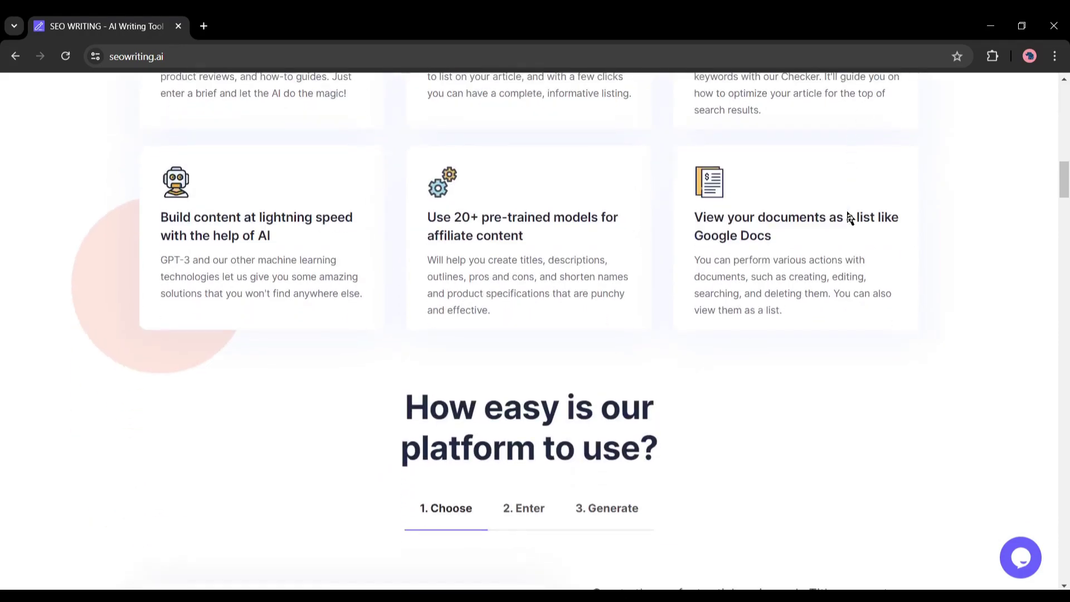
pyautogui.scroll(-2, 849, 218)
pyautogui.scroll(-2, 811, 270)
pyautogui.scroll(-3, 807, 273)
pyautogui.scroll(-3, 806, 273)
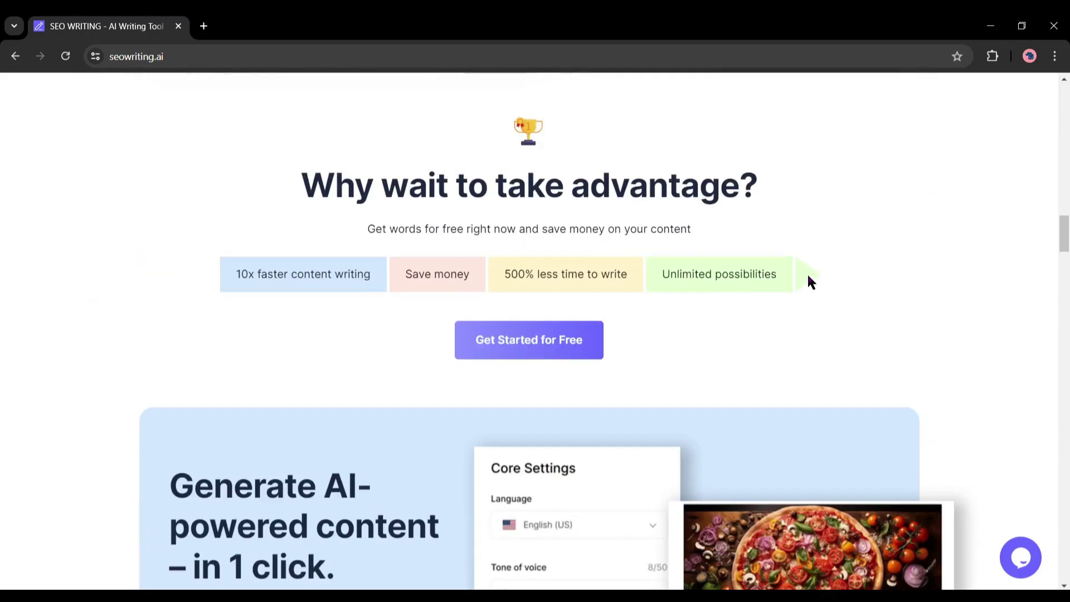
pyautogui.scroll(-3, 807, 282)
pyautogui.scroll(-1, 807, 279)
pyautogui.scroll(-1, 802, 281)
pyautogui.scroll(-1, 777, 286)
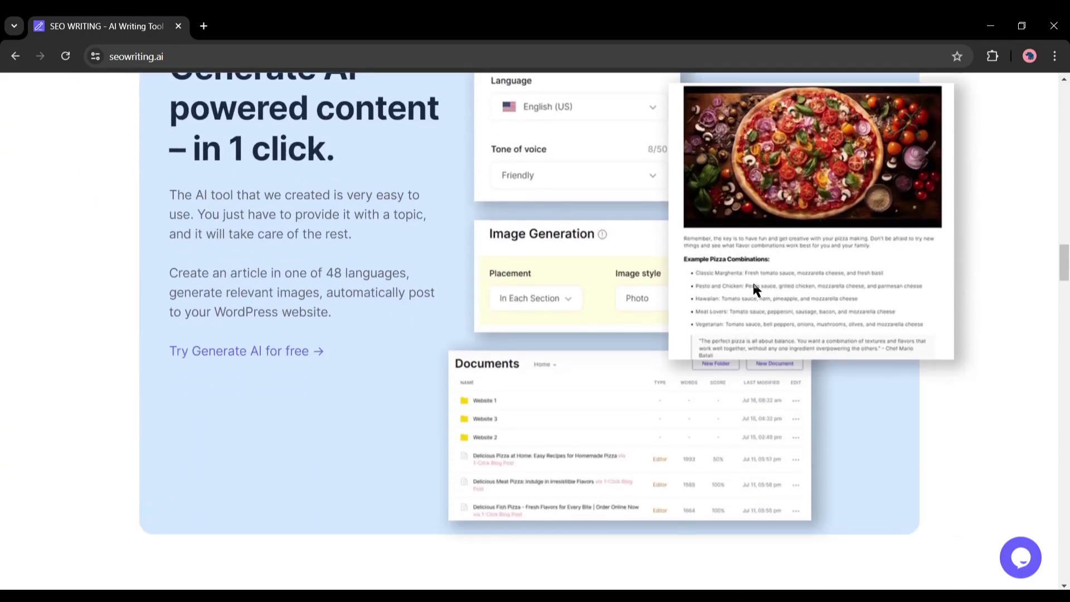
pyautogui.scroll(-1, 752, 289)
pyautogui.scroll(-3, 628, 276)
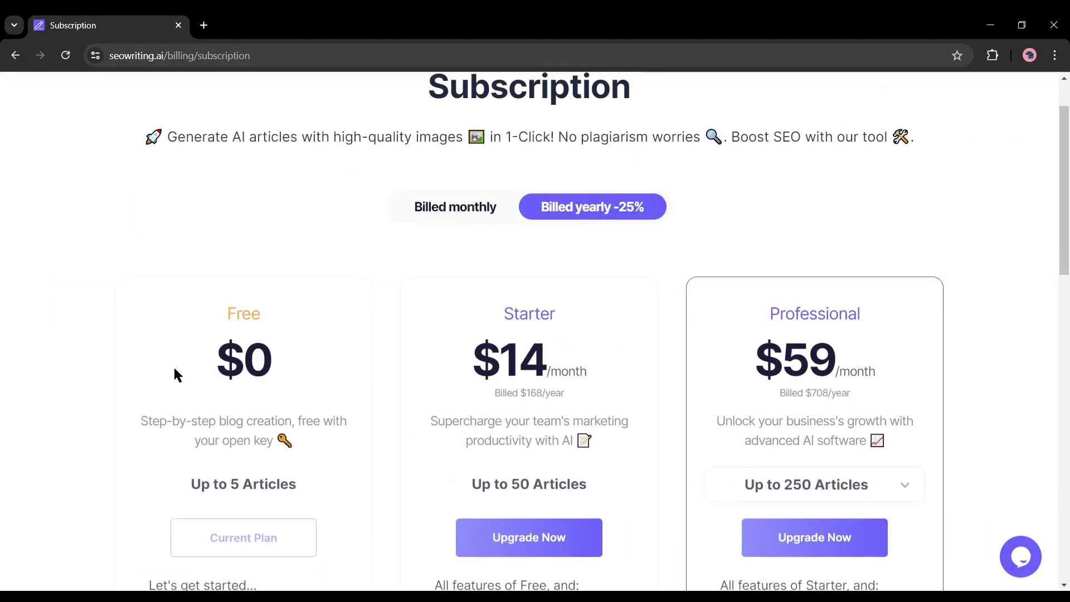
pyautogui.scroll(-2, 255, 379)
pyautogui.moveTo(209, 224); pyautogui.dragTo(321, 231)
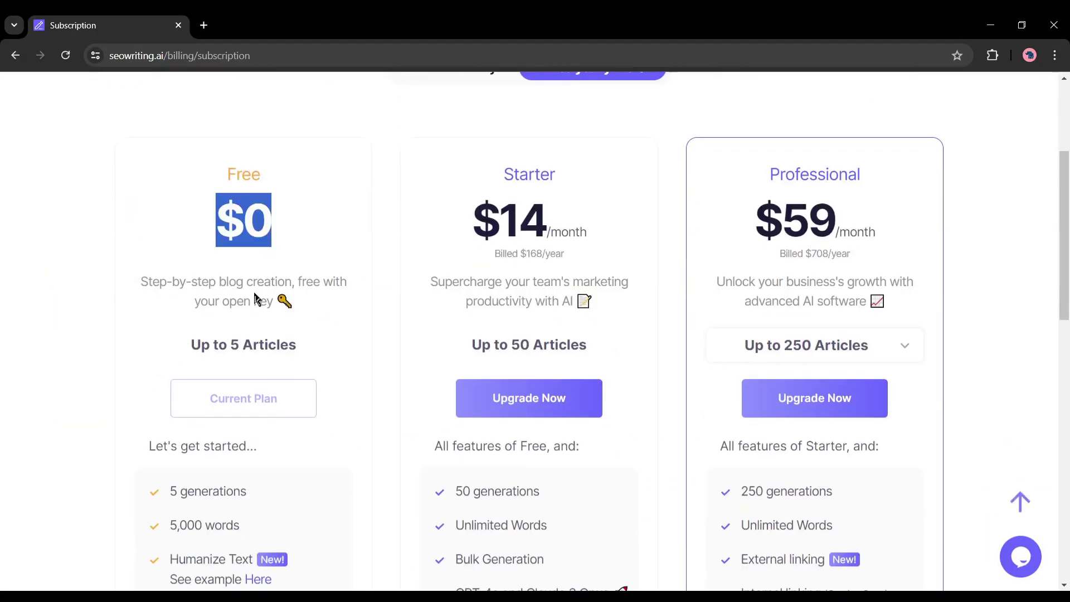
pyautogui.scroll(-1, 179, 252)
pyautogui.click(172, 374)
pyautogui.scroll(-1, 172, 374)
pyautogui.moveTo(170, 353); pyautogui.dragTo(255, 357)
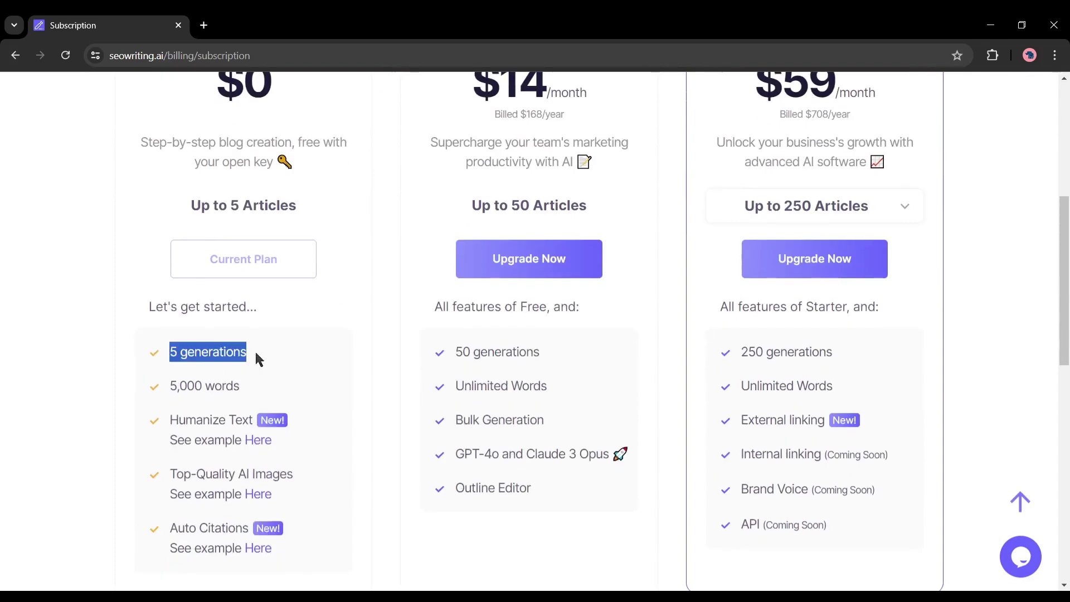
pyautogui.moveTo(176, 384); pyautogui.dragTo(268, 389)
pyautogui.scroll(-1, 266, 478)
pyautogui.scroll(-1, 324, 481)
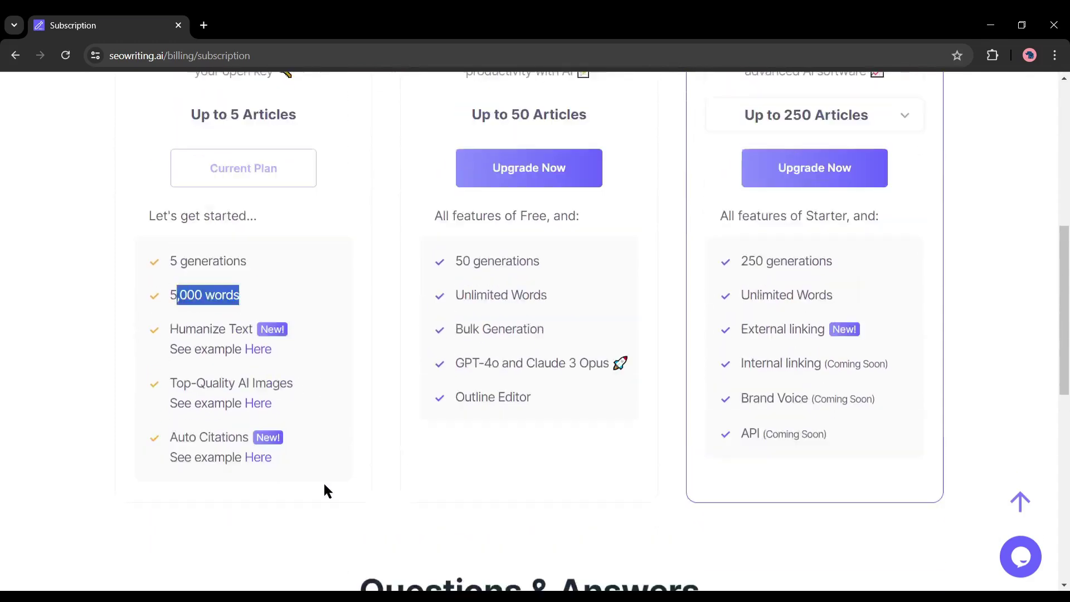
pyautogui.scroll(4, 324, 482)
pyautogui.moveTo(492, 251); pyautogui.dragTo(588, 287)
pyautogui.scroll(-3, 634, 342)
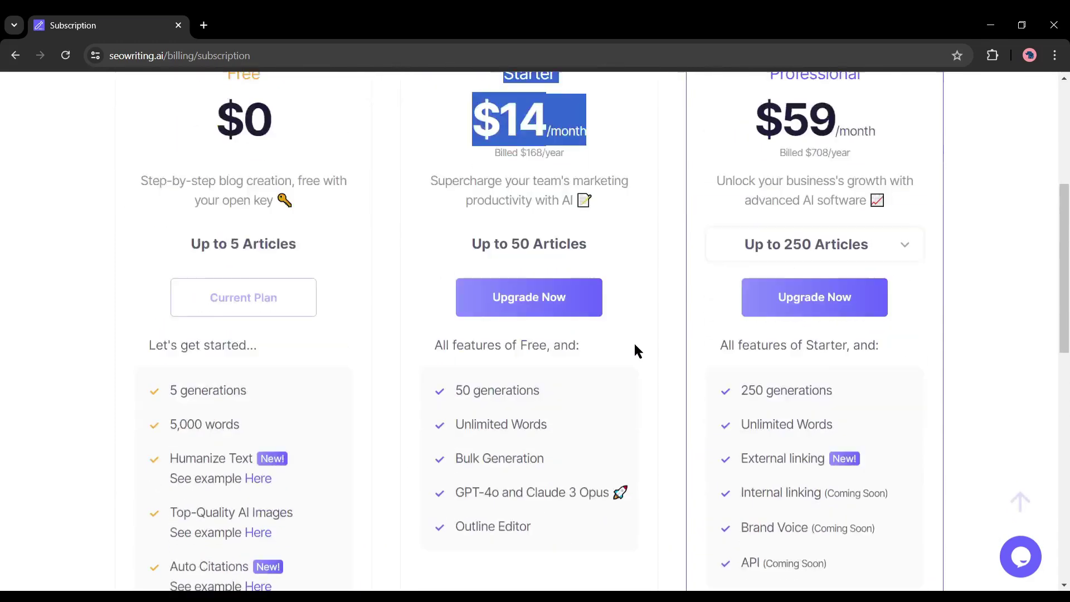
pyautogui.moveTo(471, 205); pyautogui.dragTo(668, 253)
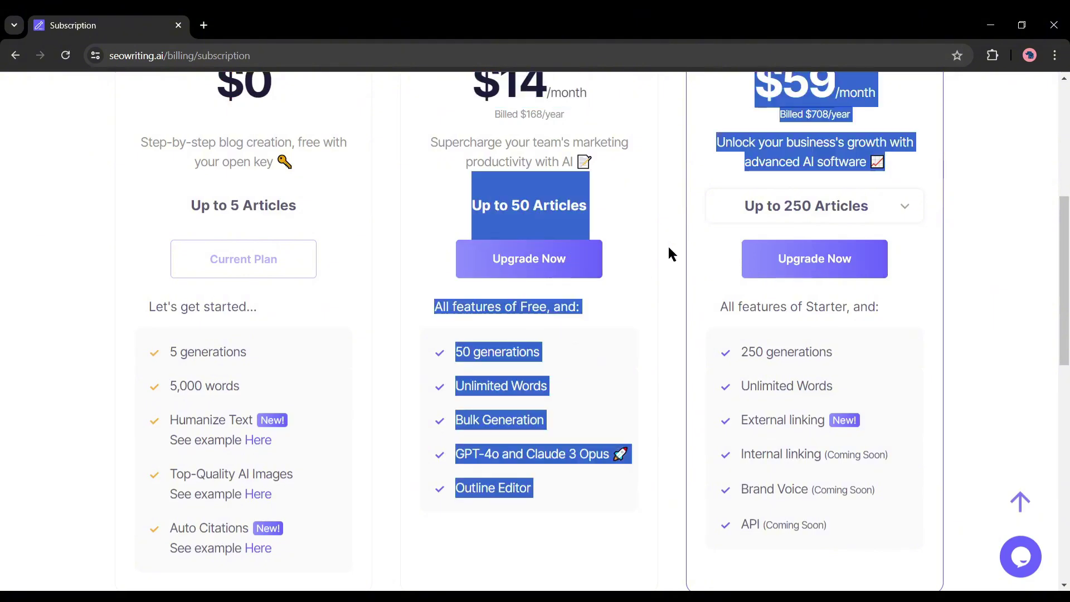
pyautogui.click(594, 369)
pyautogui.moveTo(454, 386); pyautogui.dragTo(568, 399)
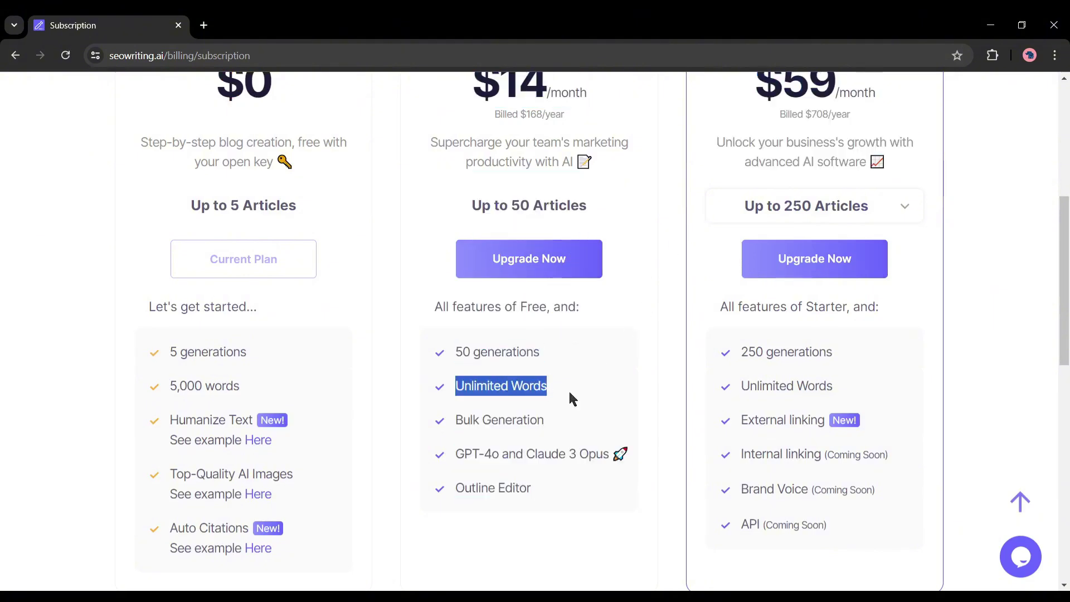
pyautogui.click(513, 422)
pyautogui.scroll(3, 849, 518)
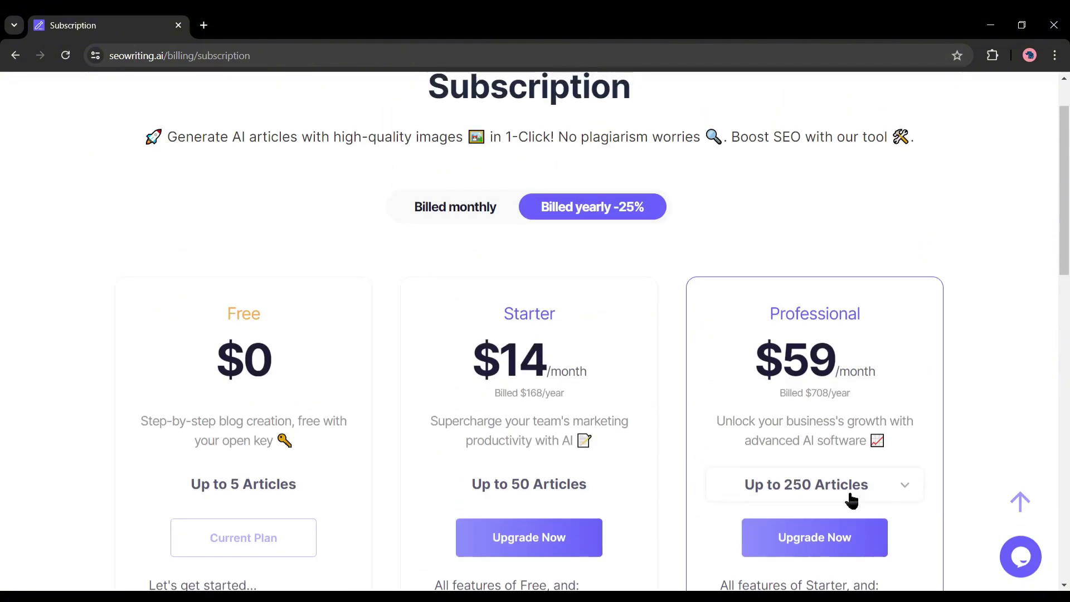
pyautogui.moveTo(742, 339); pyautogui.dragTo(893, 352)
pyautogui.scroll(-1, 911, 406)
pyautogui.scroll(-2, 911, 407)
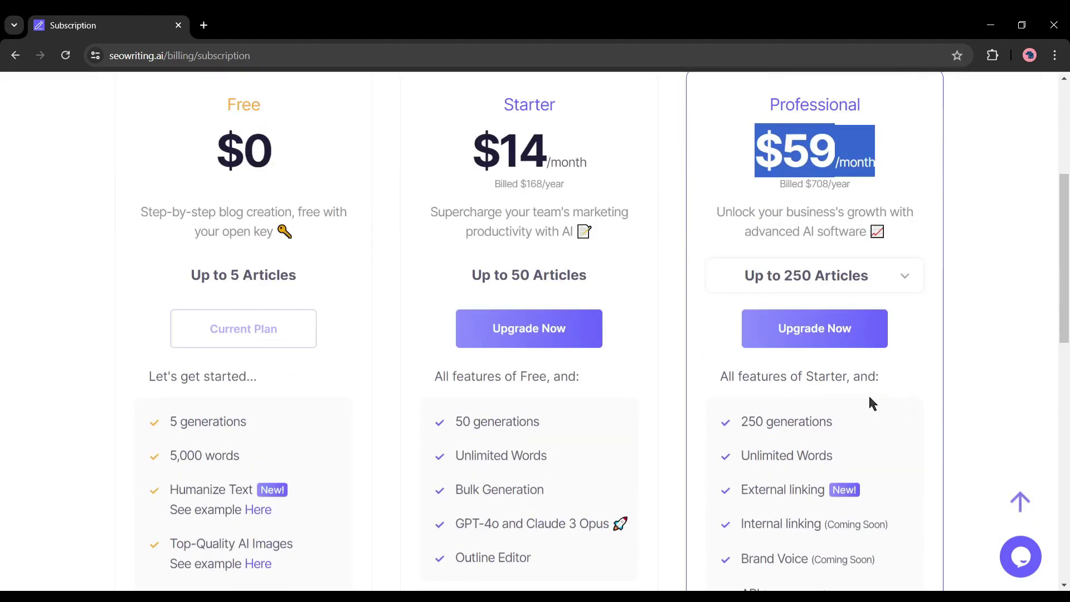
pyautogui.scroll(-2, 848, 450)
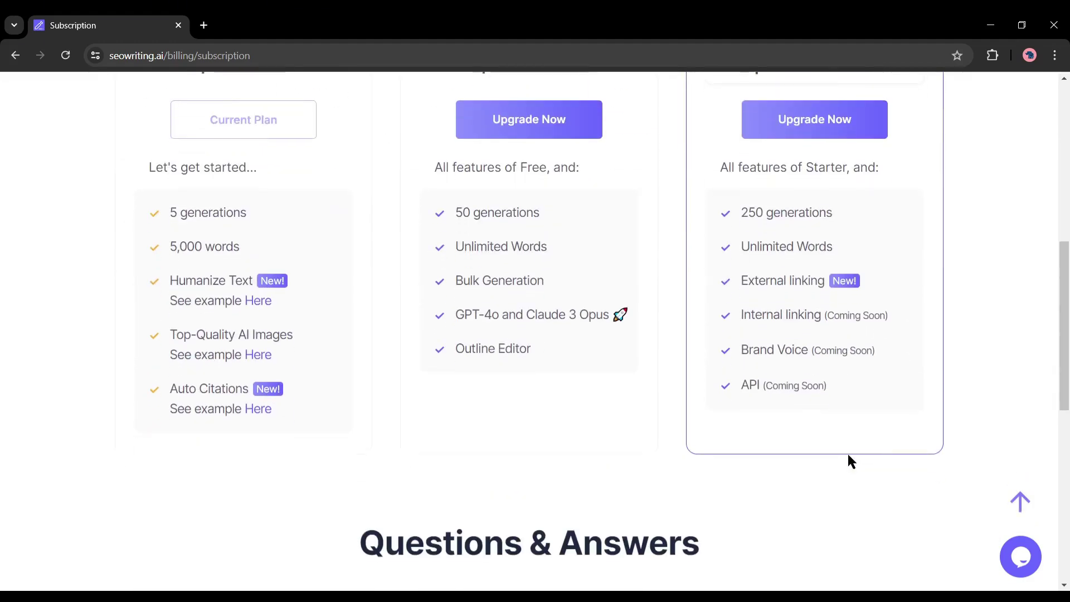